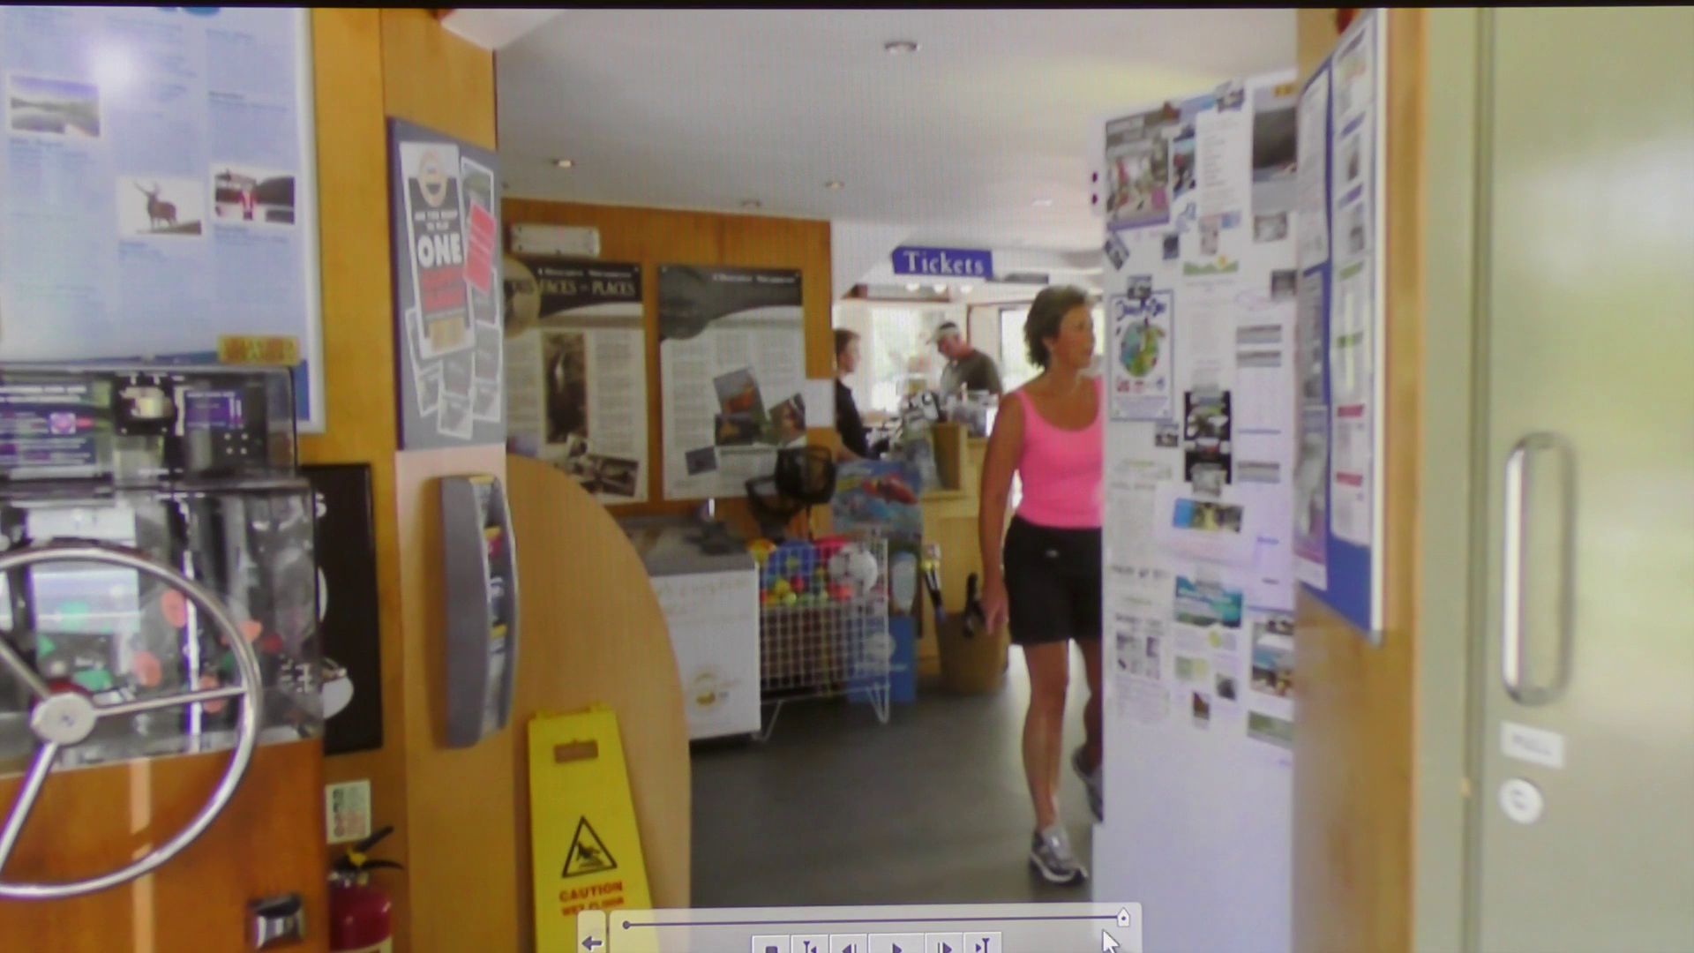
# Step: Close the full-screen preview after watching the steamer ticket office clip
pyautogui.click(590, 942)
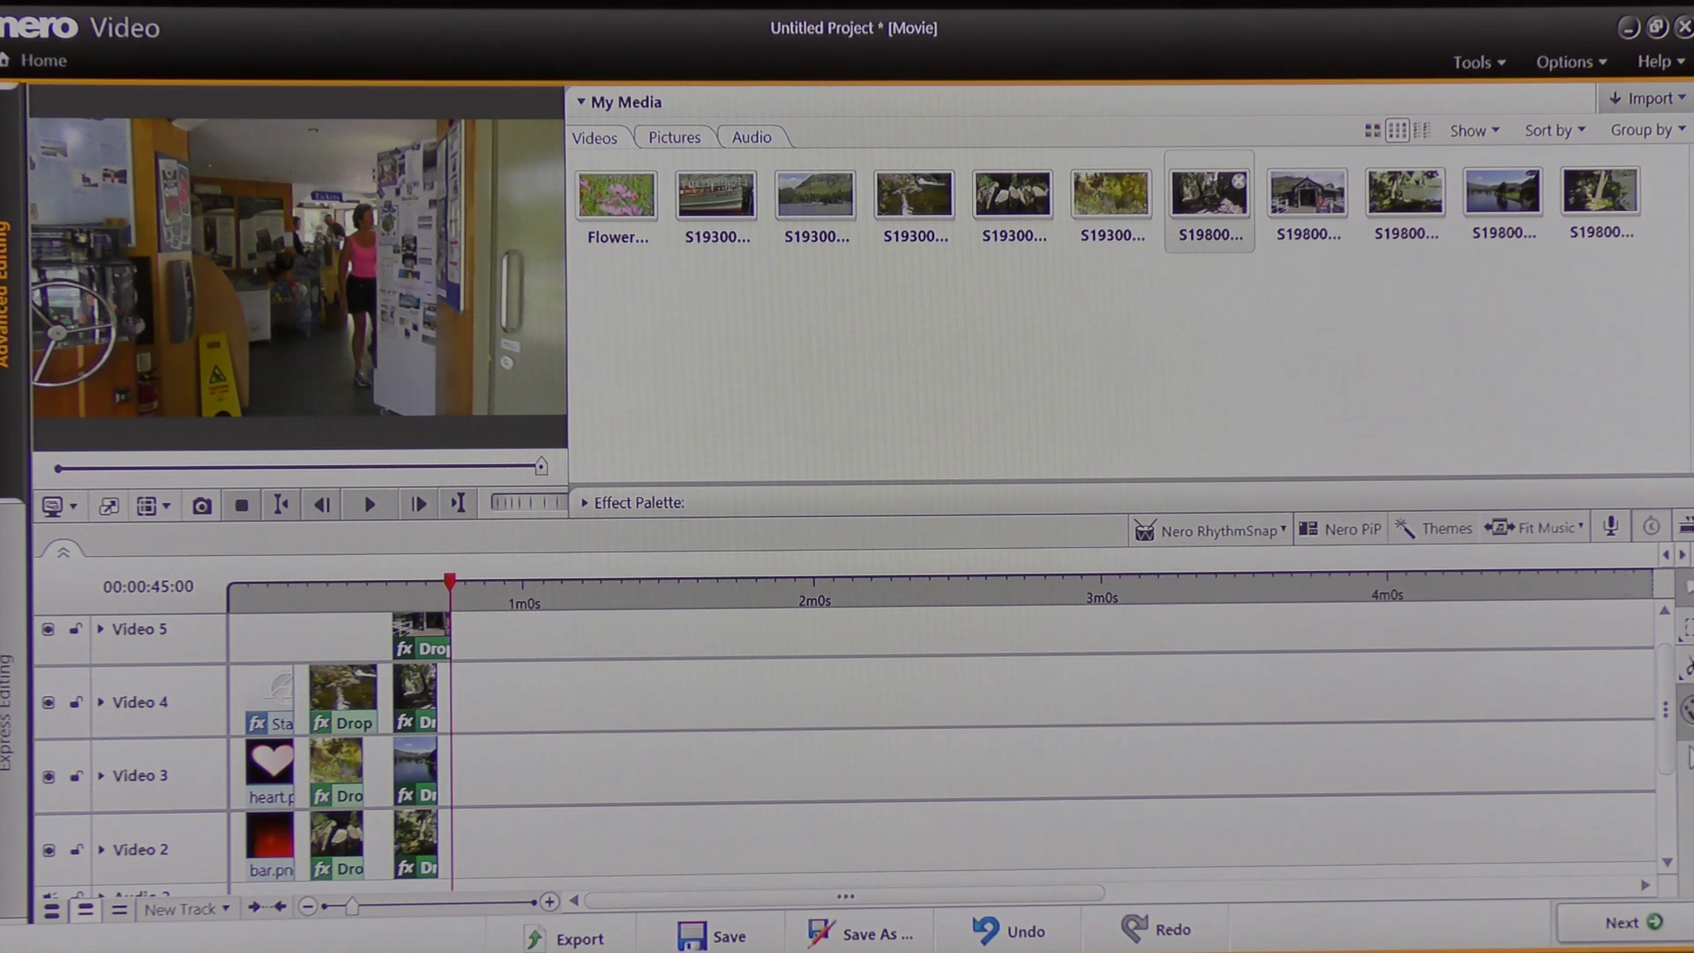
# Step: Scroll the timeline to check the drop-effect clips on Video 1 through Video 5
pyautogui.moveTo(1674, 764); pyautogui.dragTo(1671, 714)
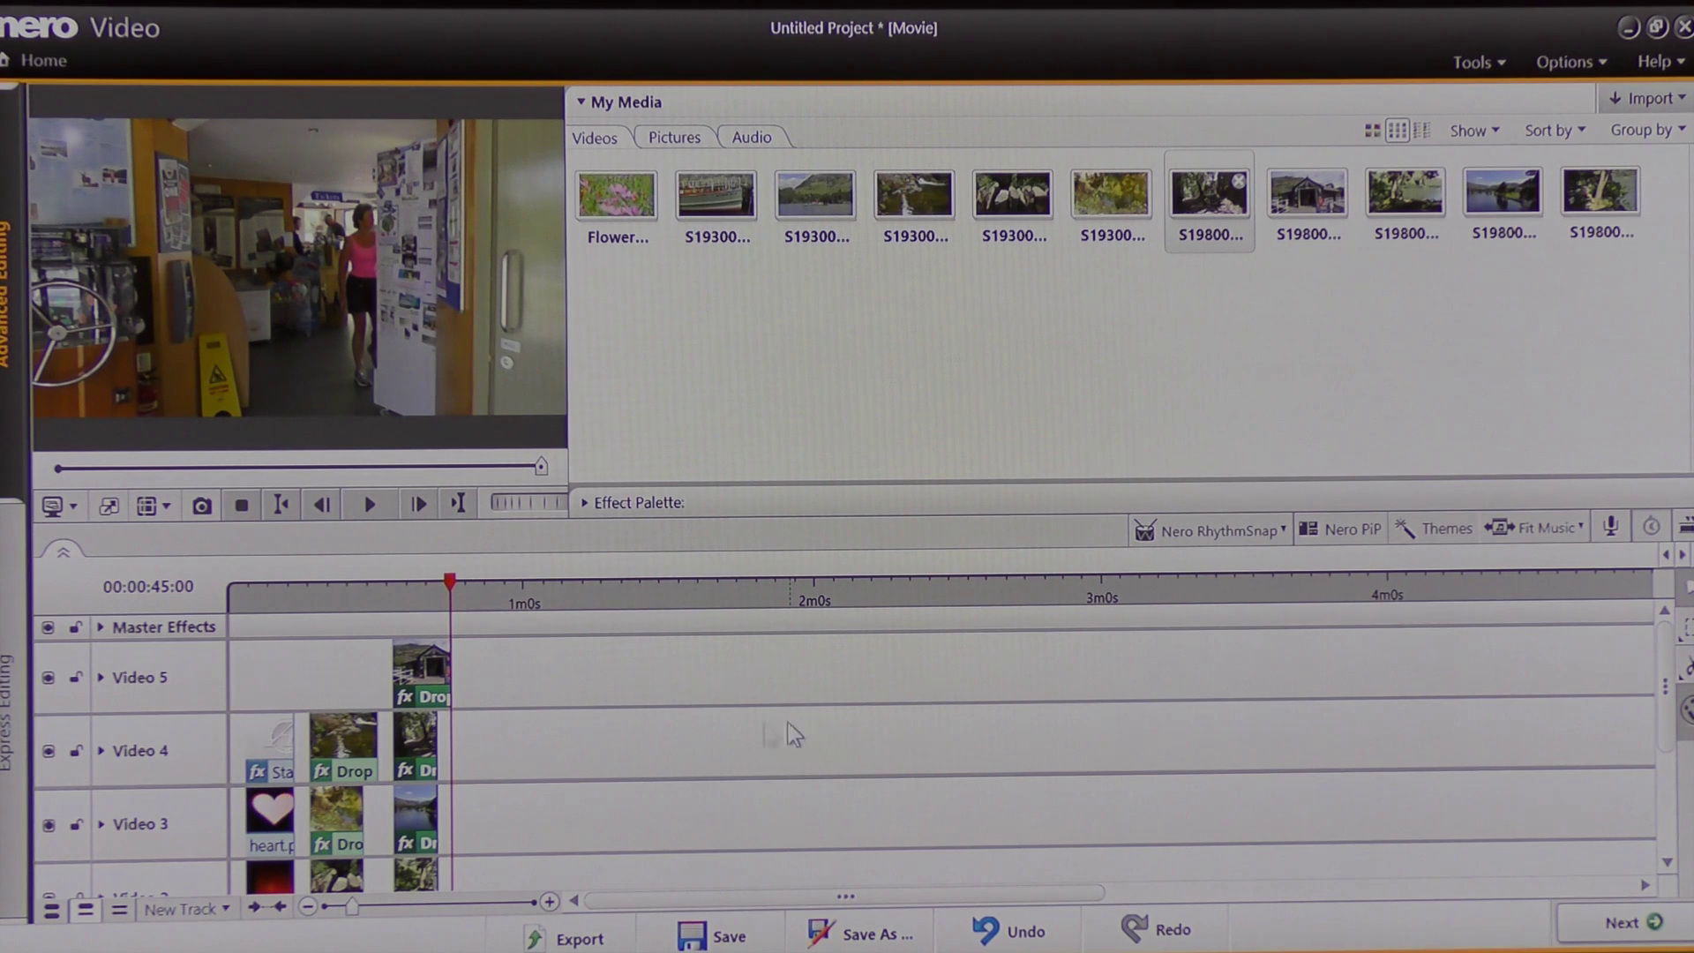
pyautogui.click(1358, 530)
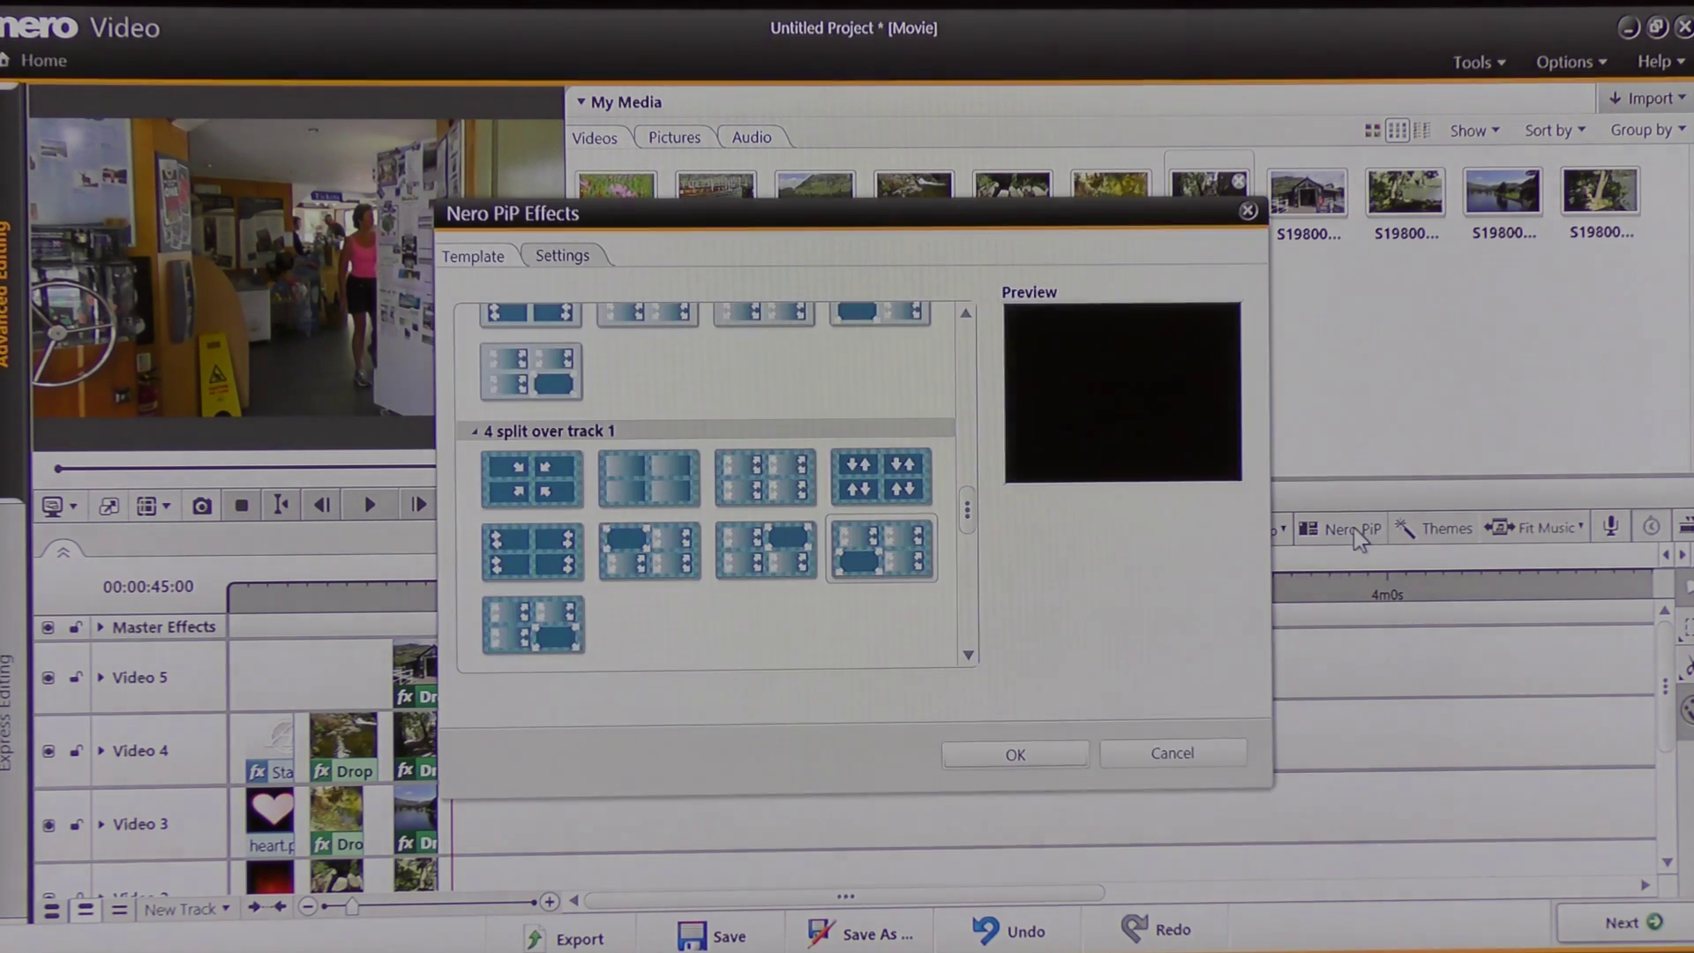
pyautogui.moveTo(966, 516); pyautogui.dragTo(962, 637)
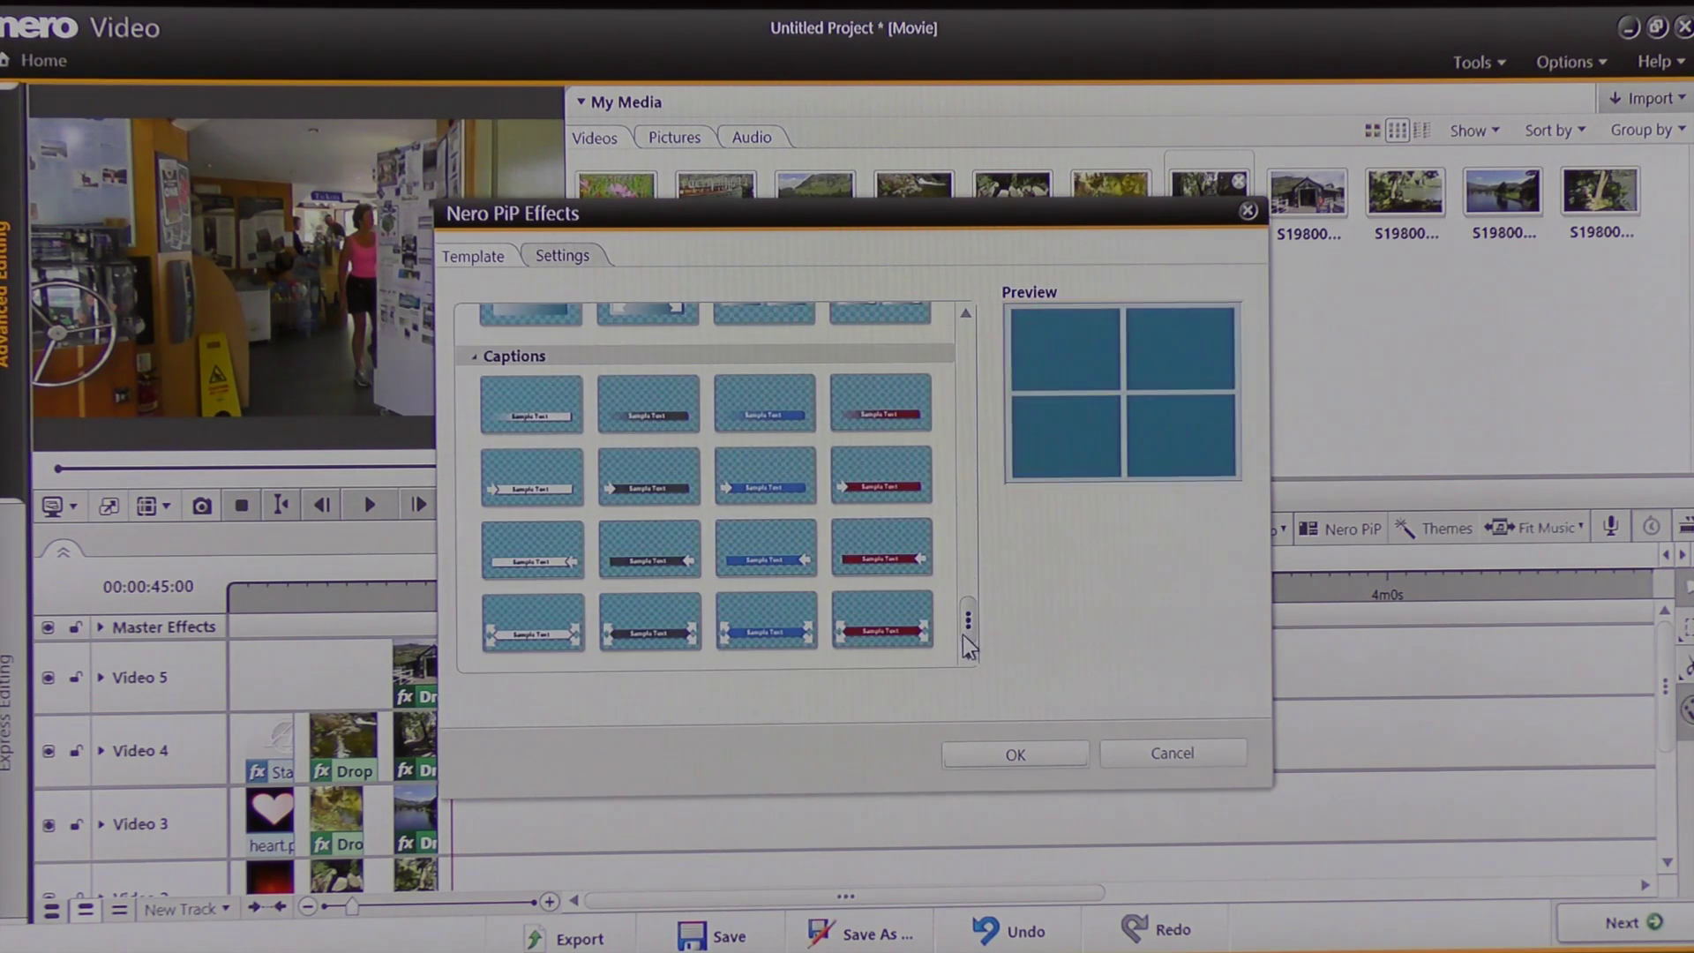
pyautogui.click(877, 551)
pyautogui.click(1249, 211)
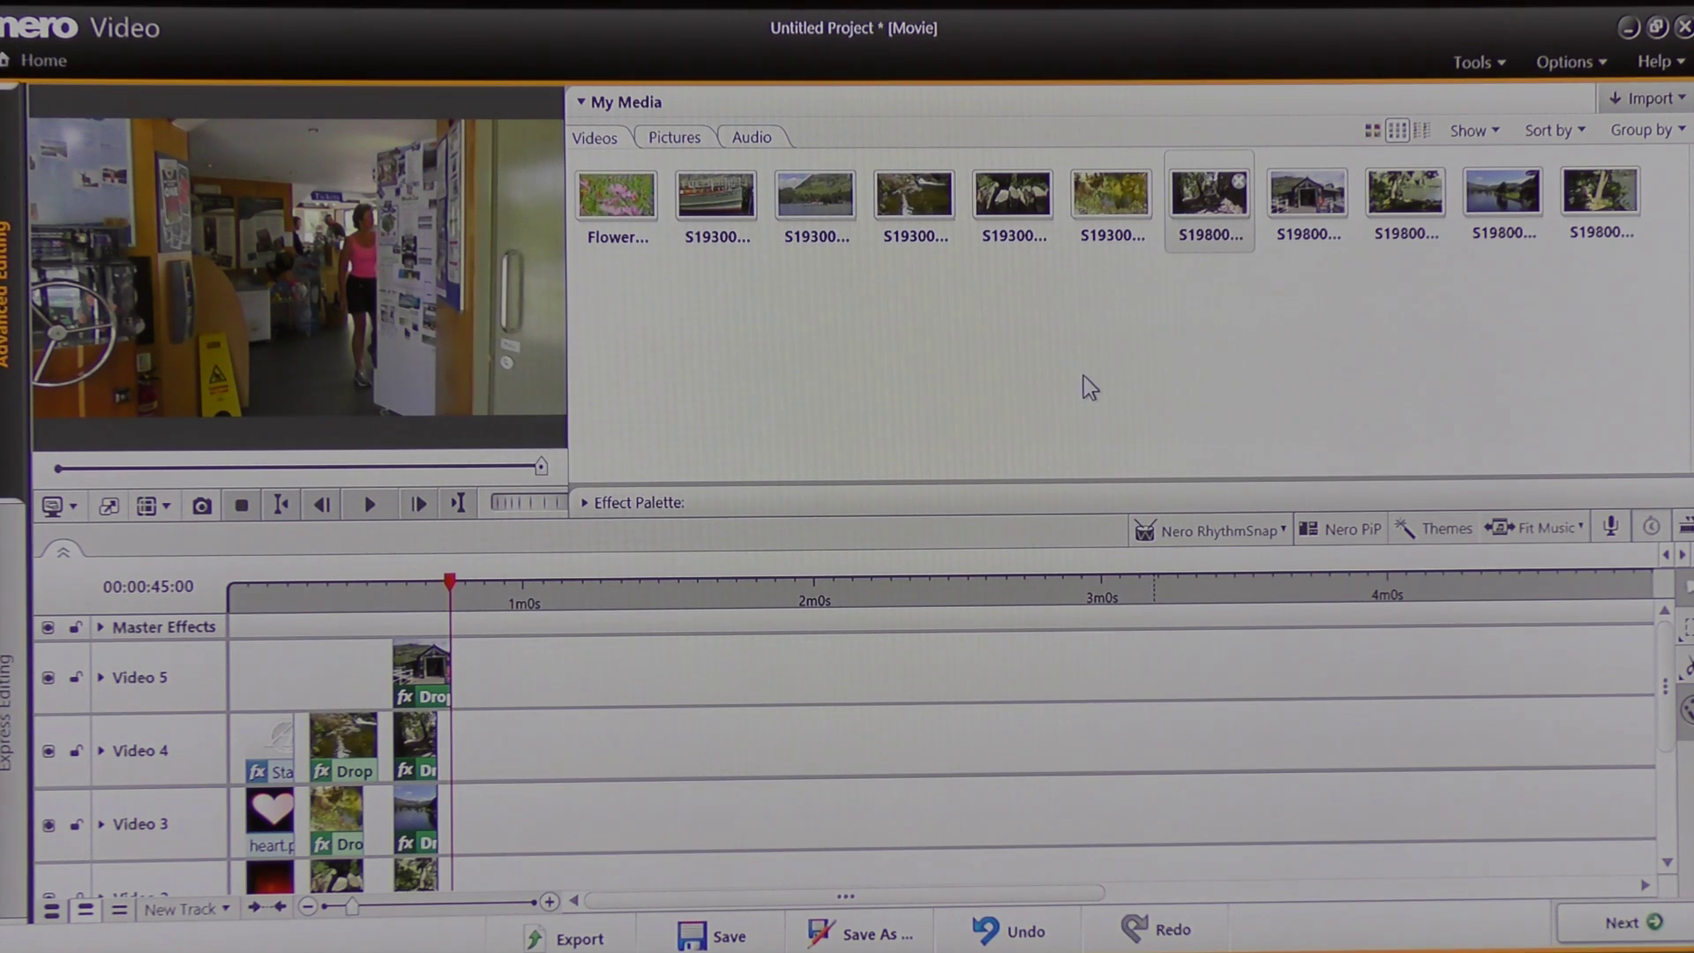
# Step: Take the Fade In effect from the Effect Palette's Text category and drag it toward the timeline
pyautogui.click(582, 505)
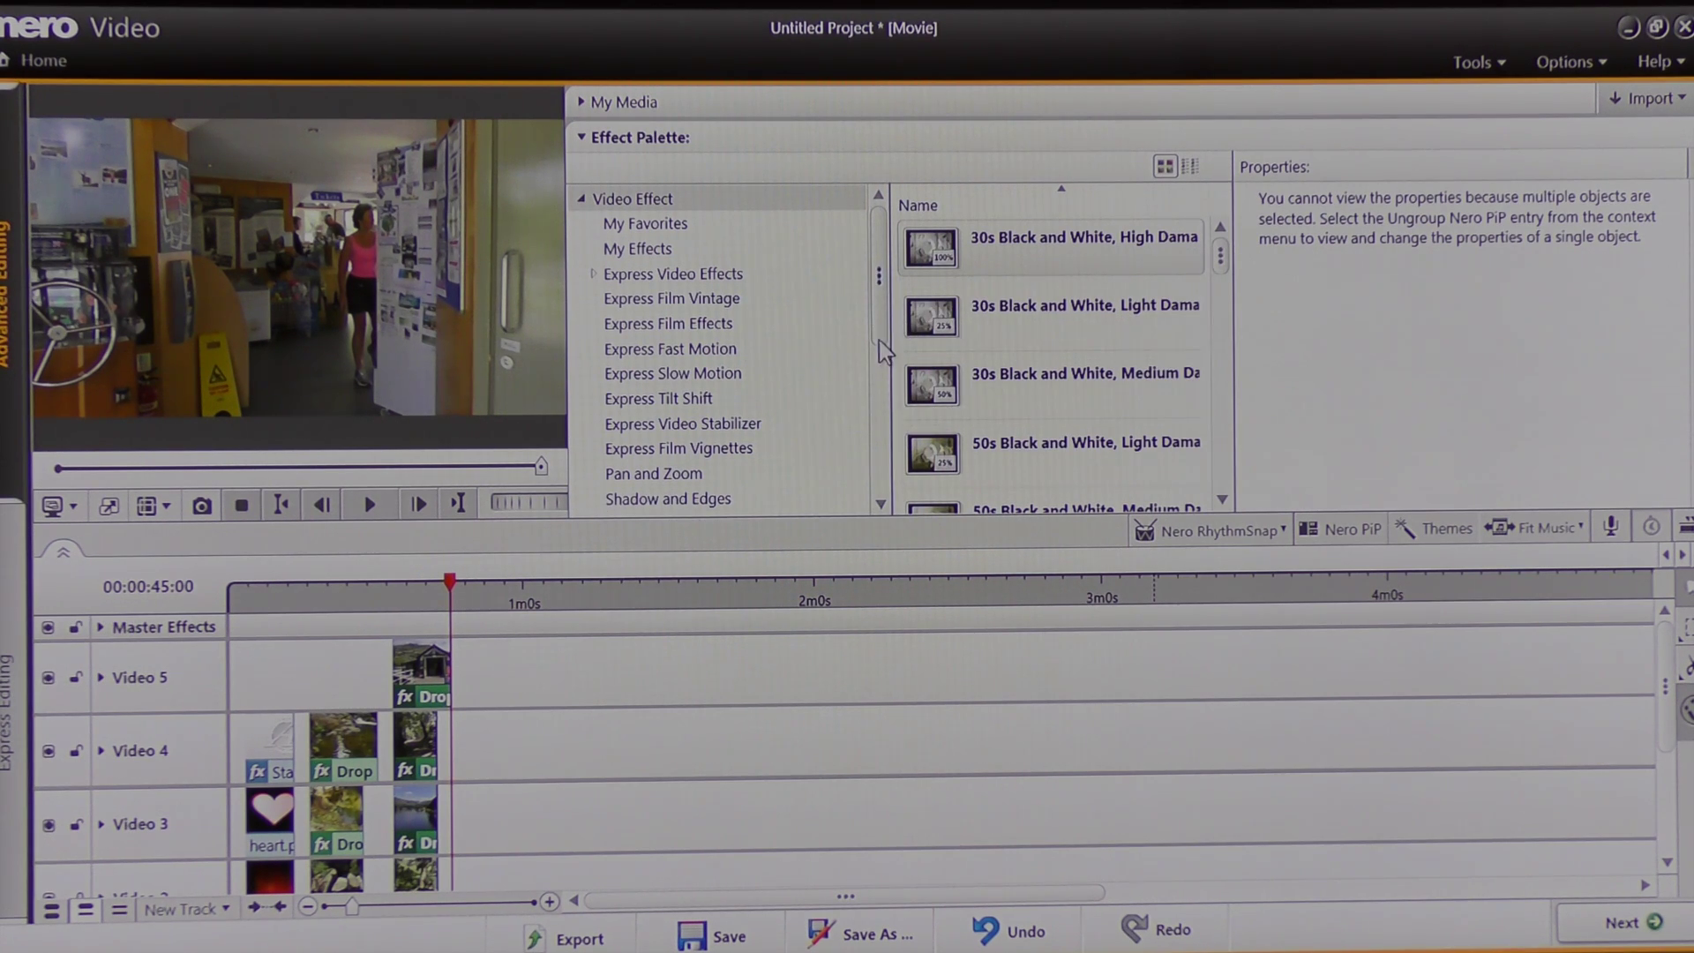
pyautogui.moveTo(880, 335); pyautogui.dragTo(876, 510)
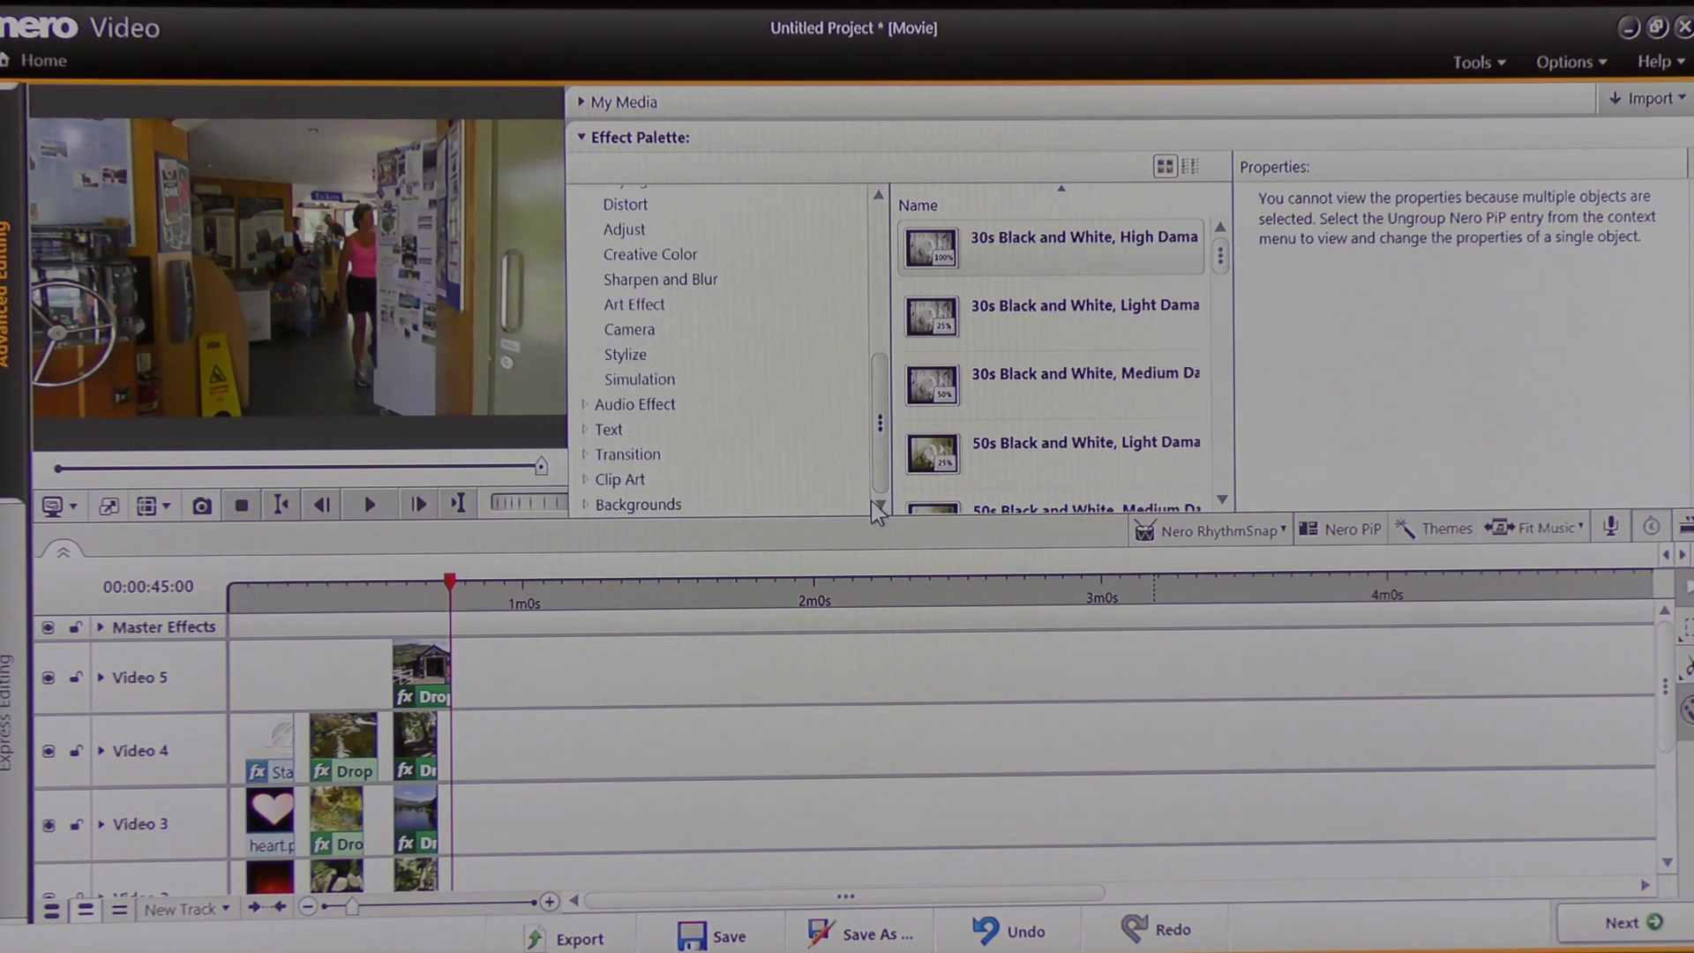
pyautogui.click(618, 434)
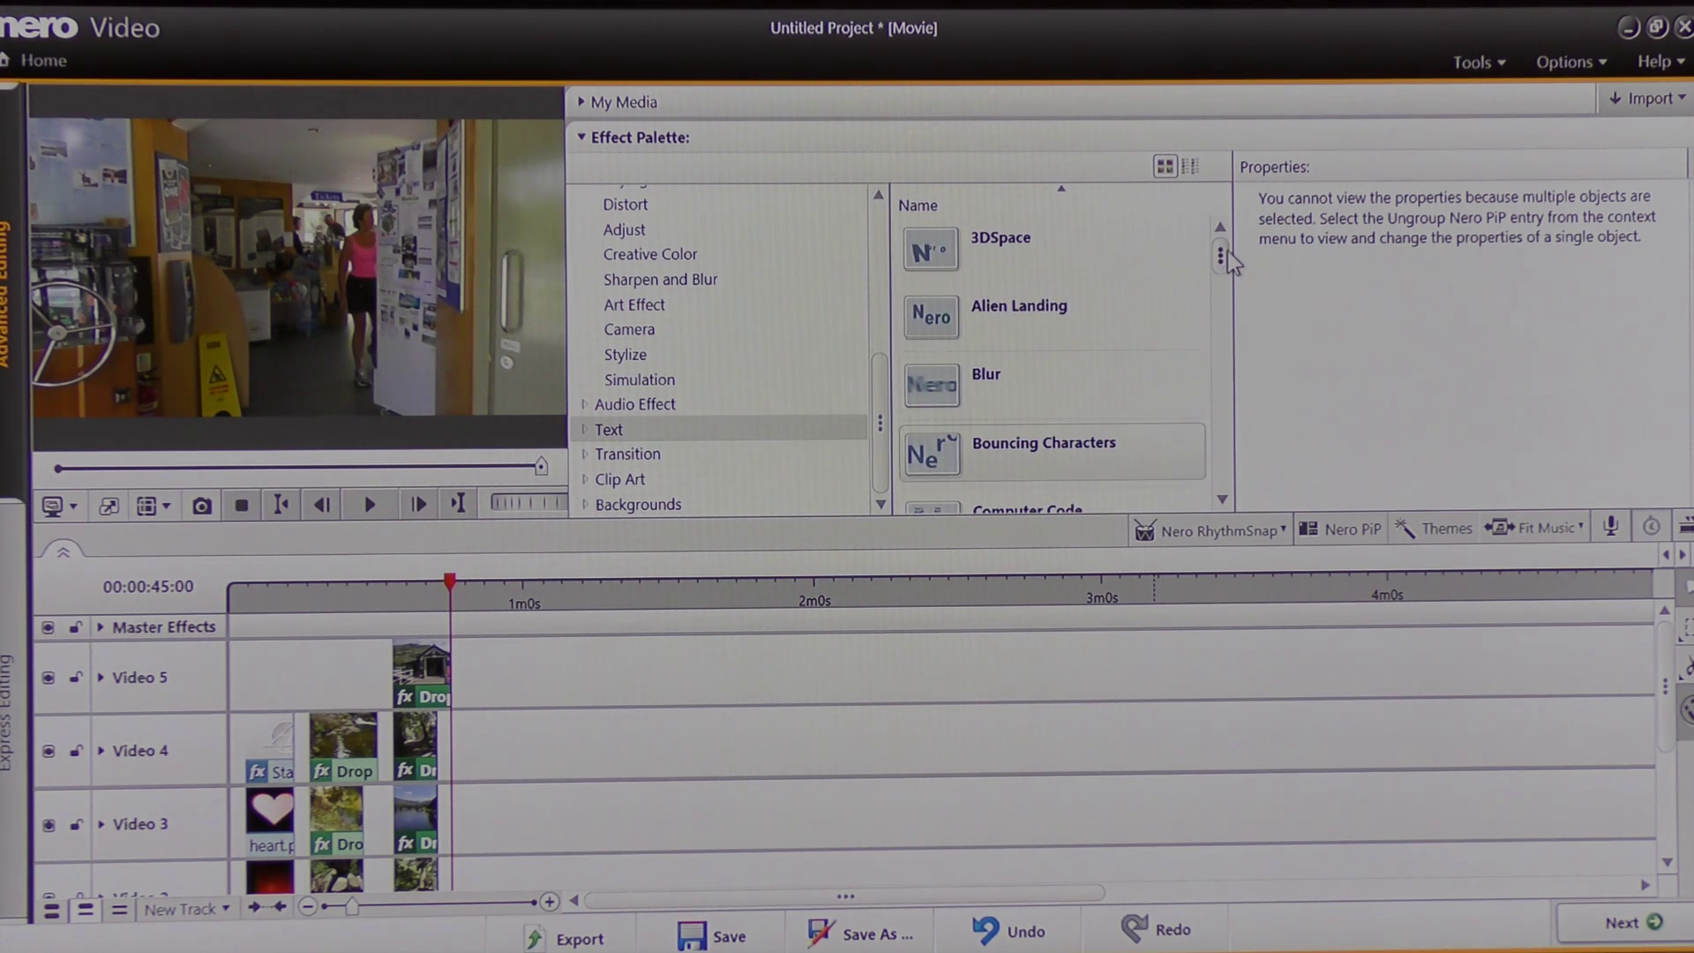
pyautogui.moveTo(1225, 259); pyautogui.dragTo(1226, 305)
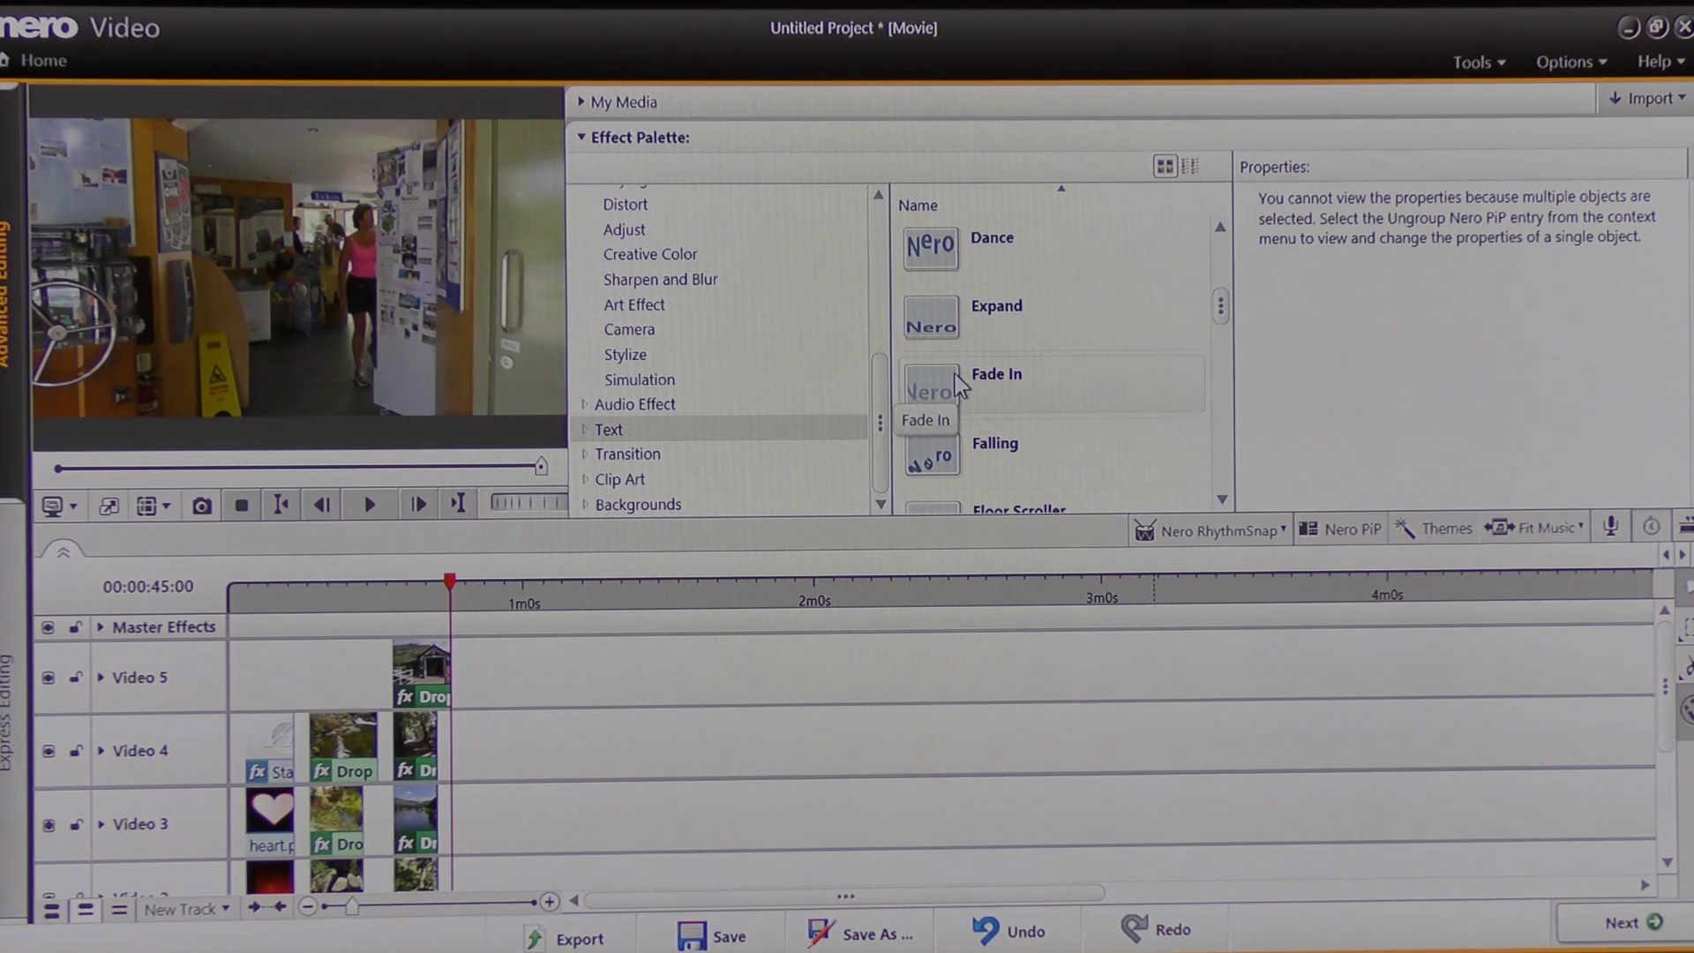
pyautogui.moveTo(958, 383)
pyautogui.mouseDown()
pyautogui.moveTo(820, 573)
pyautogui.moveTo(648, 625)
pyautogui.moveTo(653, 642)
pyautogui.mouseUp()
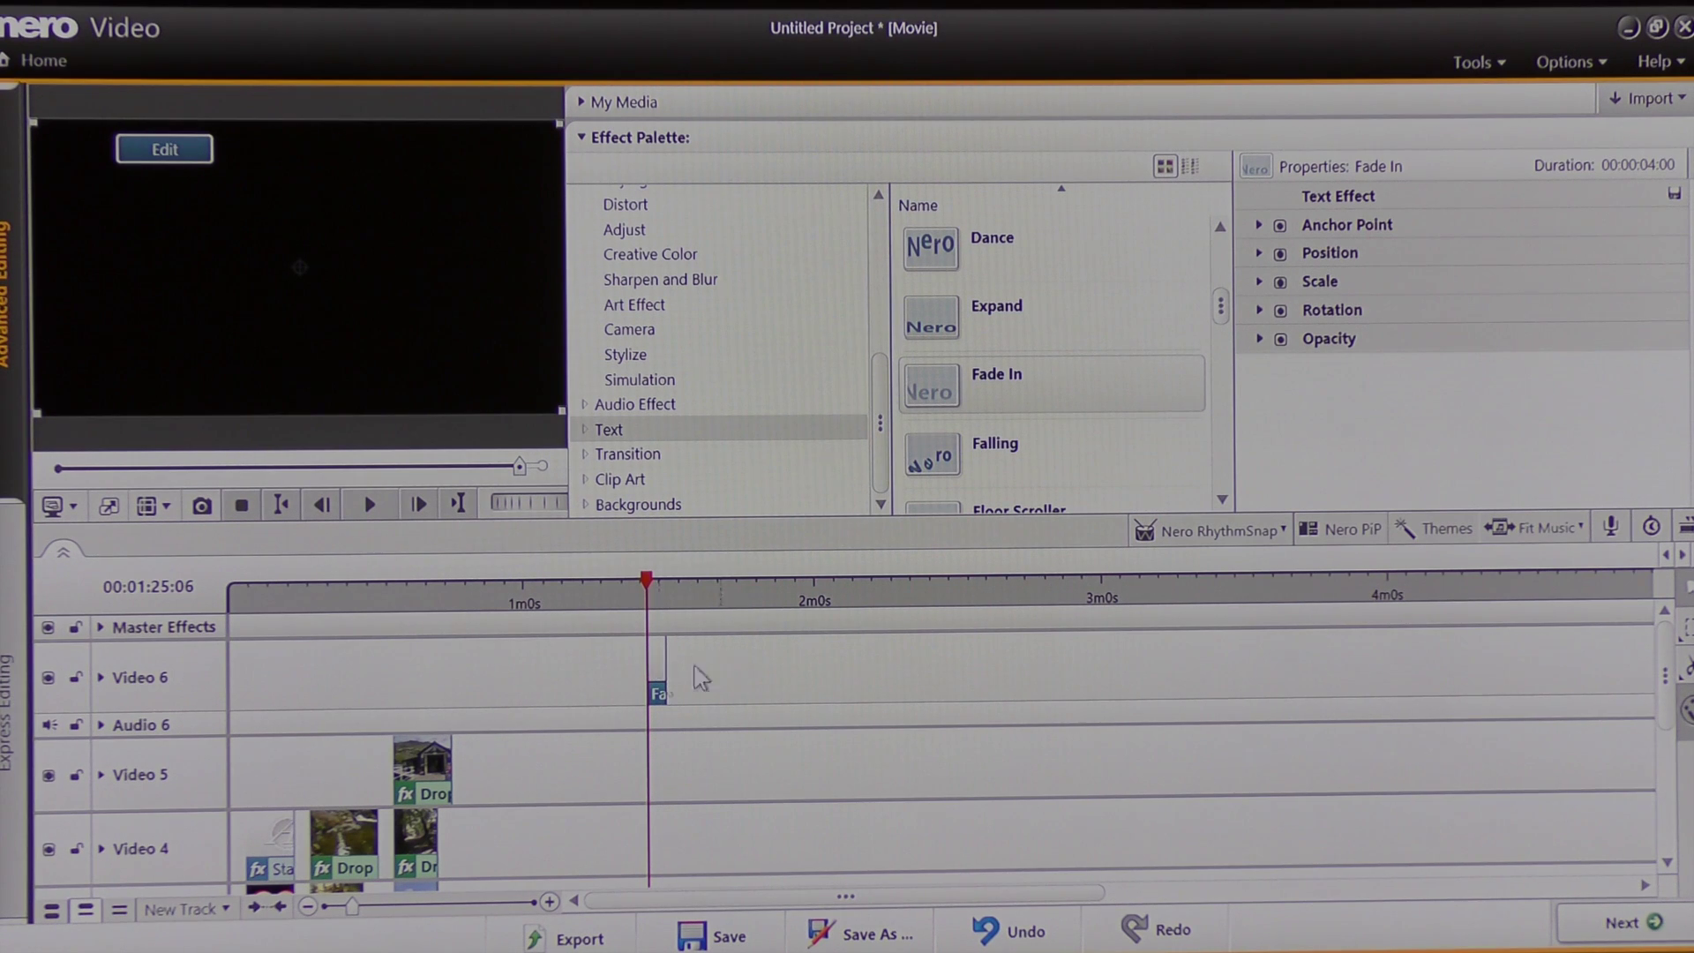
# Step: Position the Fade In title on Video 6 to start near 40 seconds and select it
pyautogui.moveTo(659, 661); pyautogui.dragTo(437, 730)
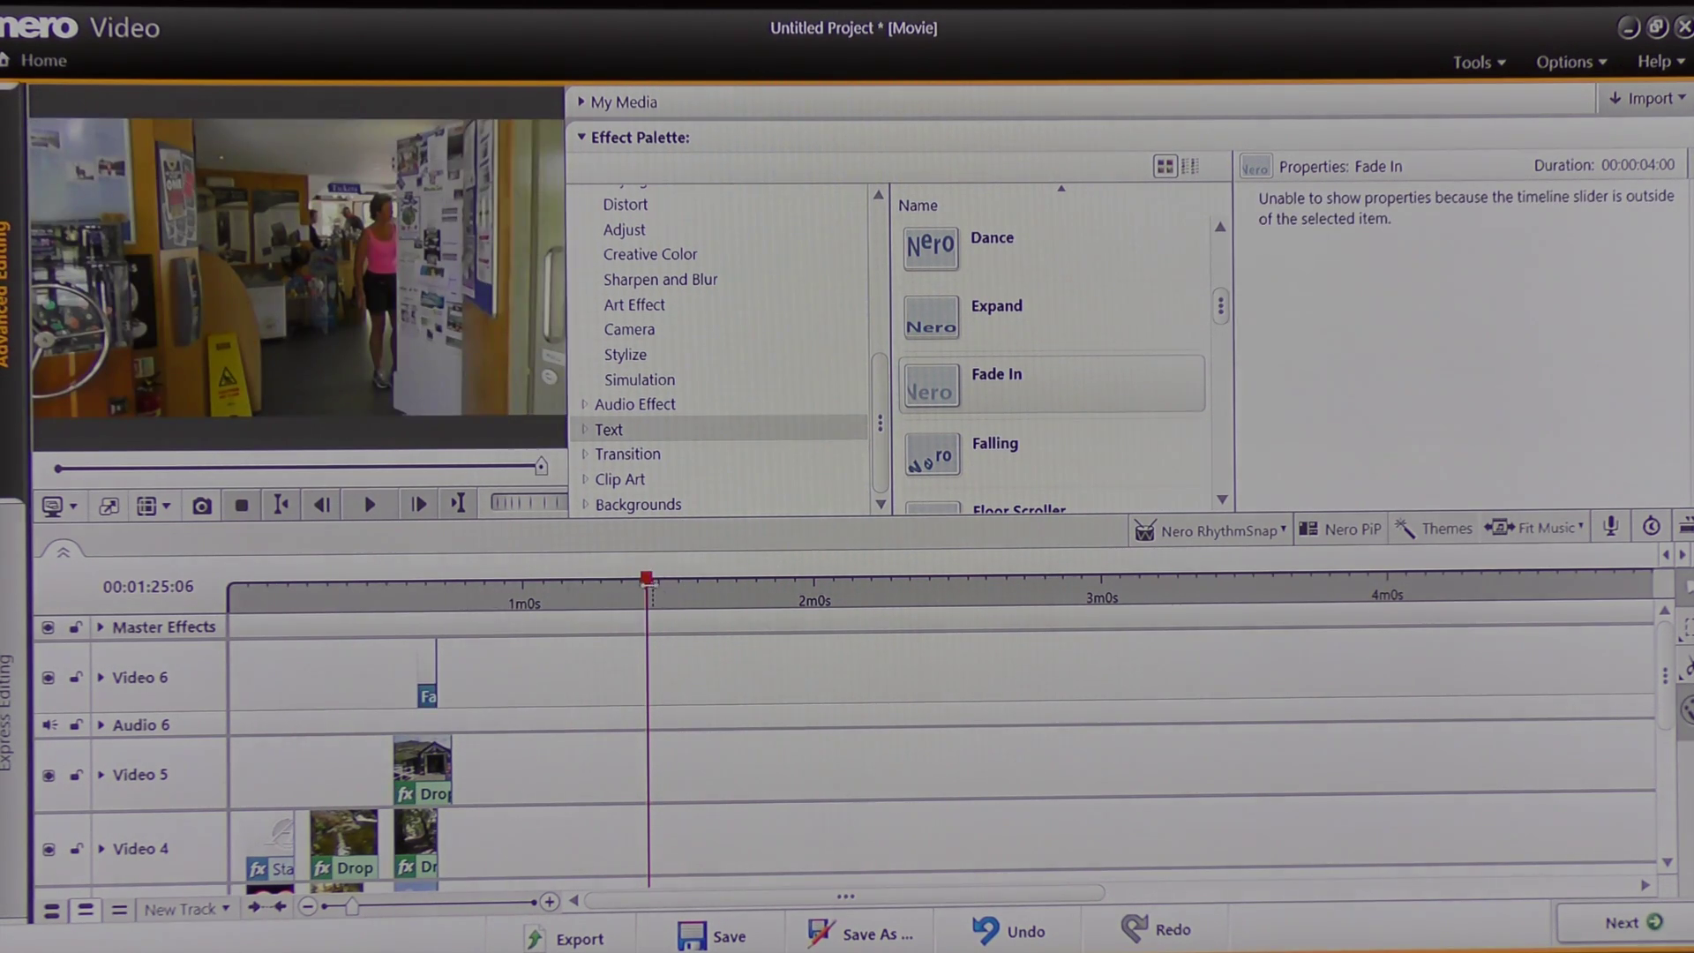
pyautogui.moveTo(647, 580); pyautogui.dragTo(436, 582)
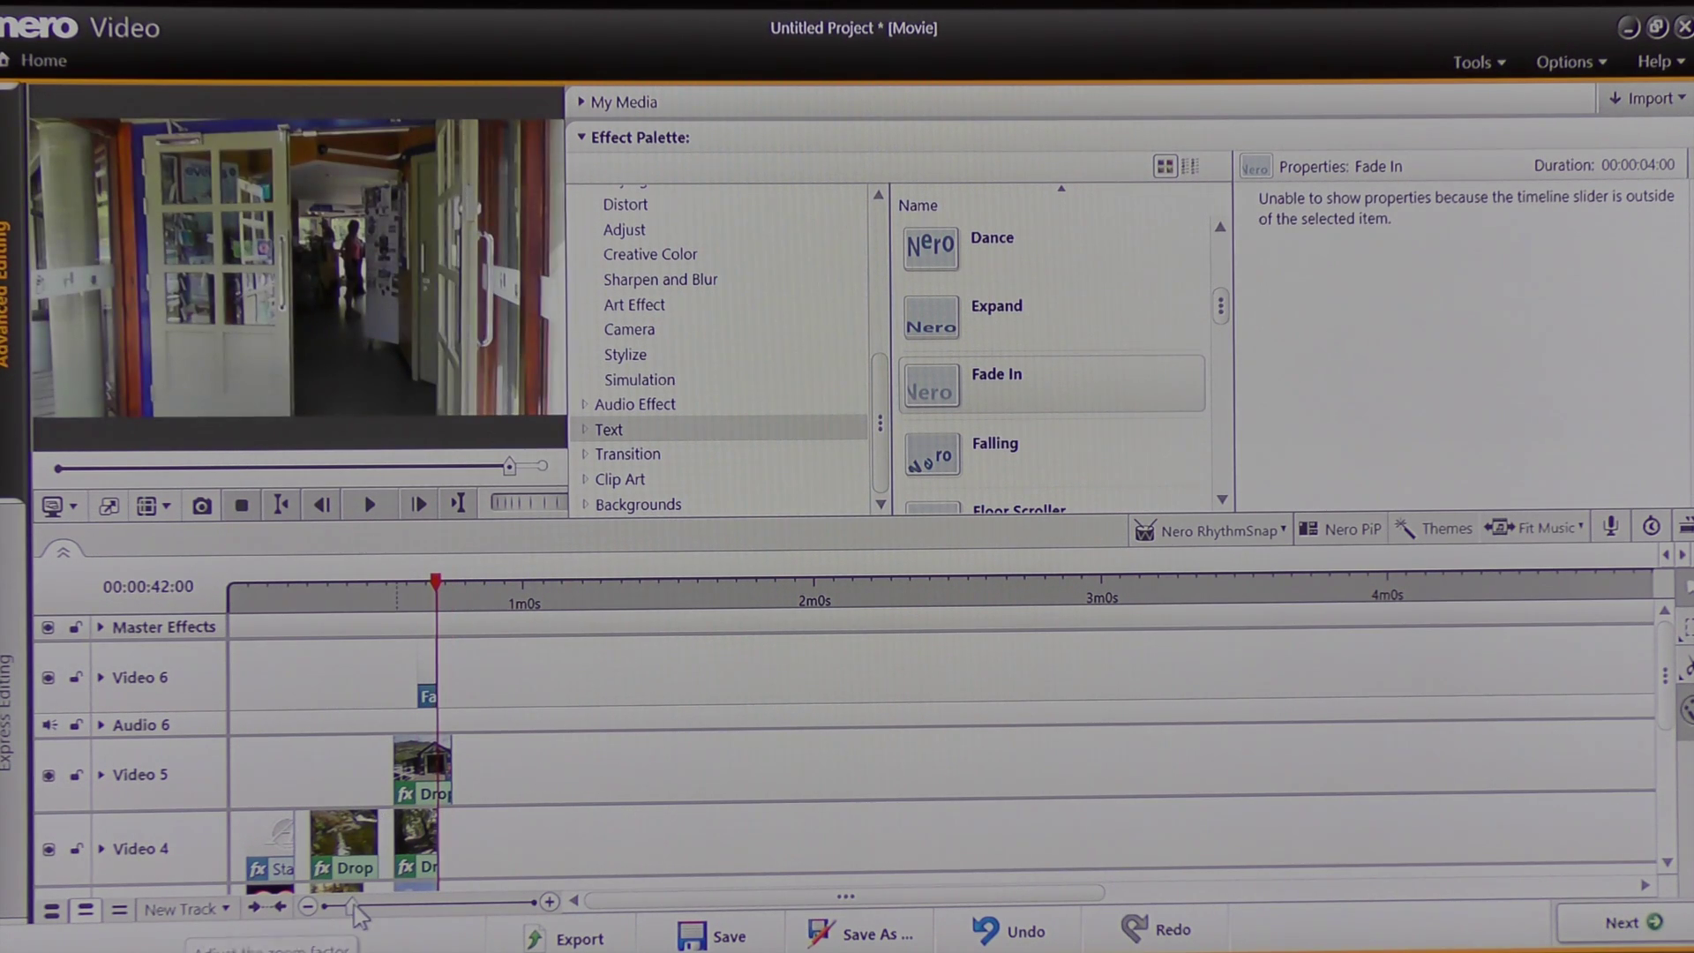
pyautogui.moveTo(354, 906); pyautogui.dragTo(431, 905)
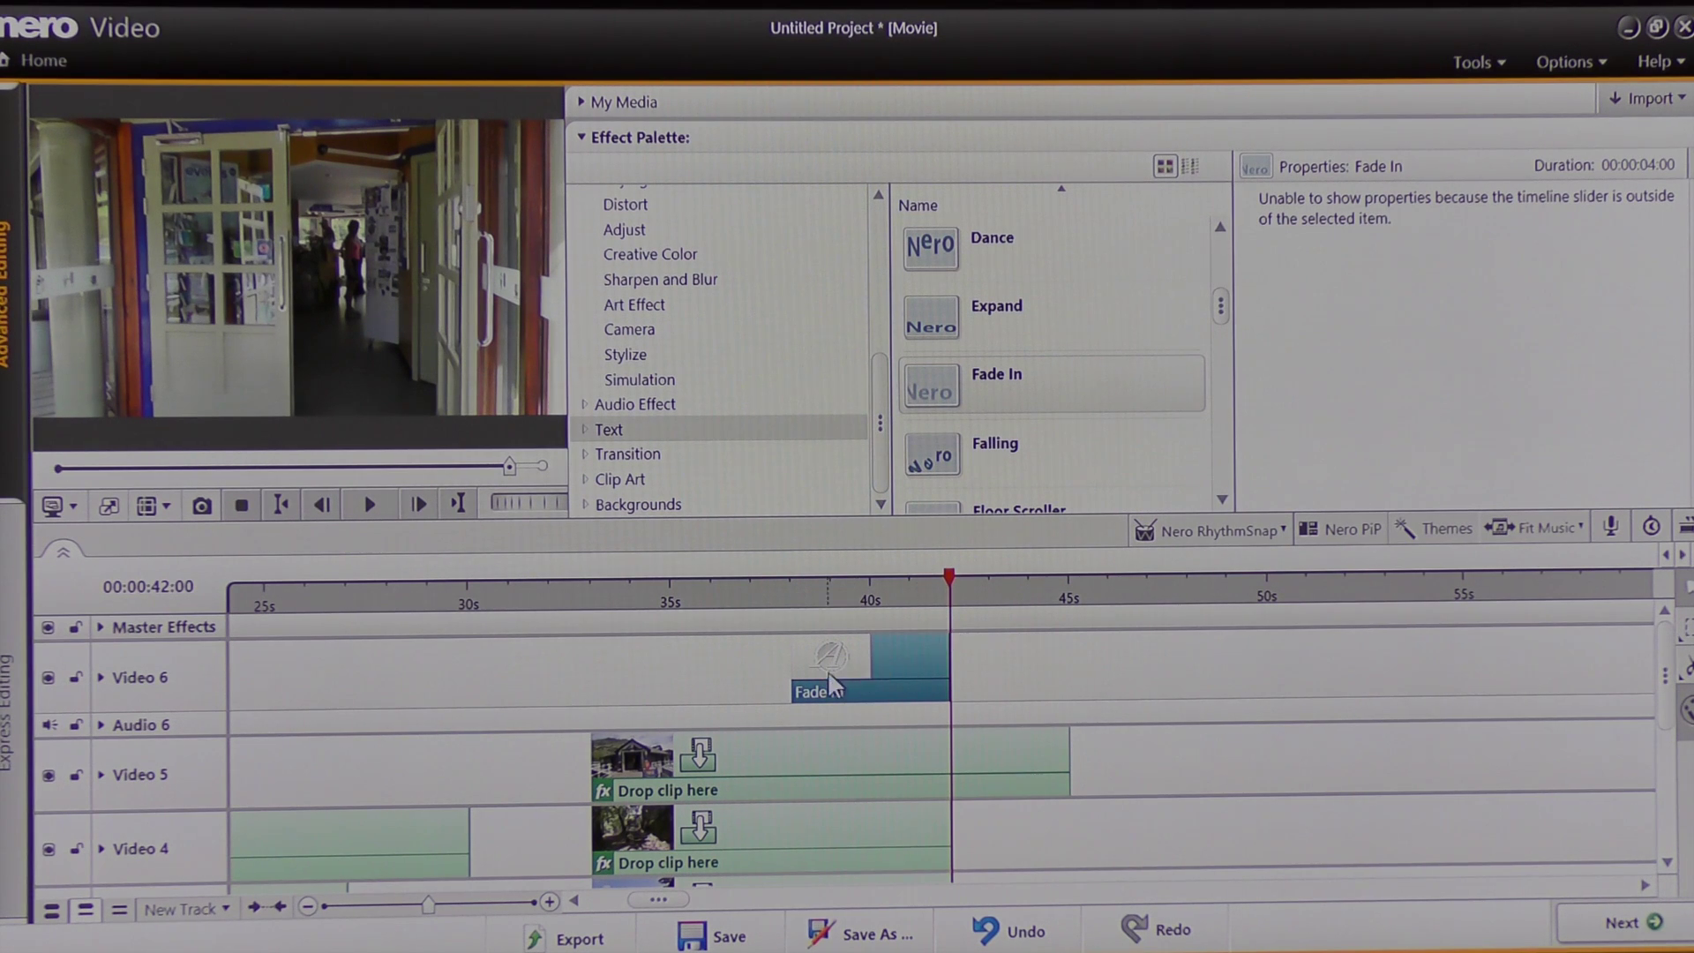
pyautogui.moveTo(873, 661); pyautogui.dragTo(940, 693)
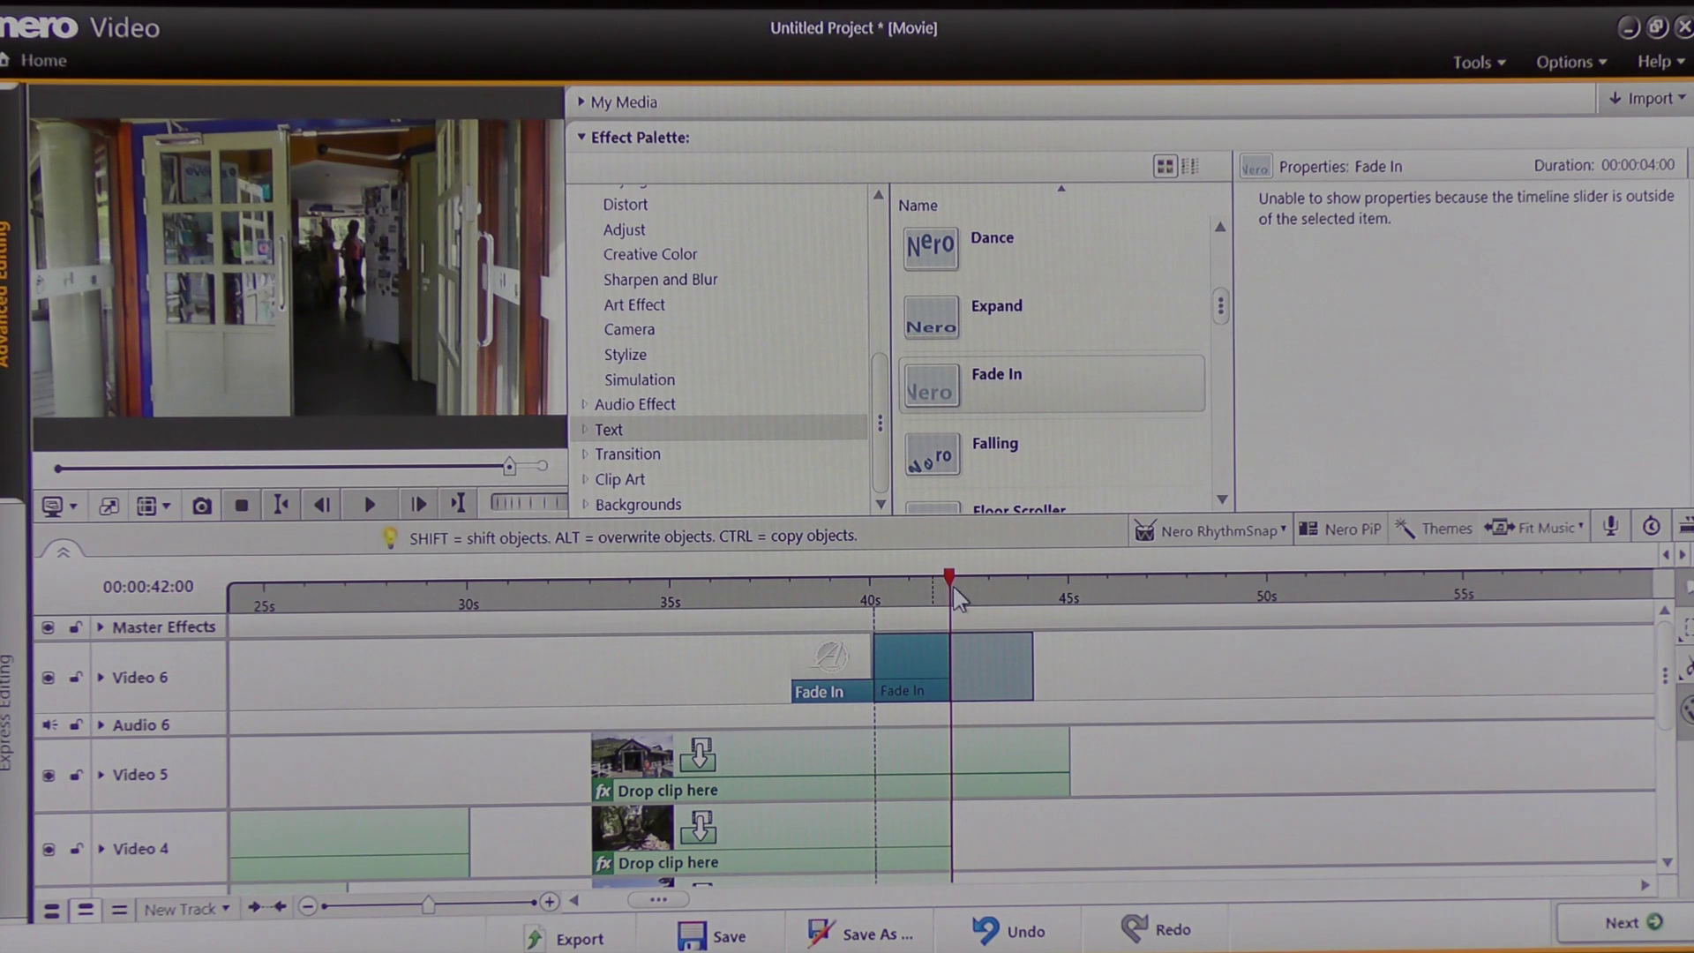
pyautogui.click(923, 641)
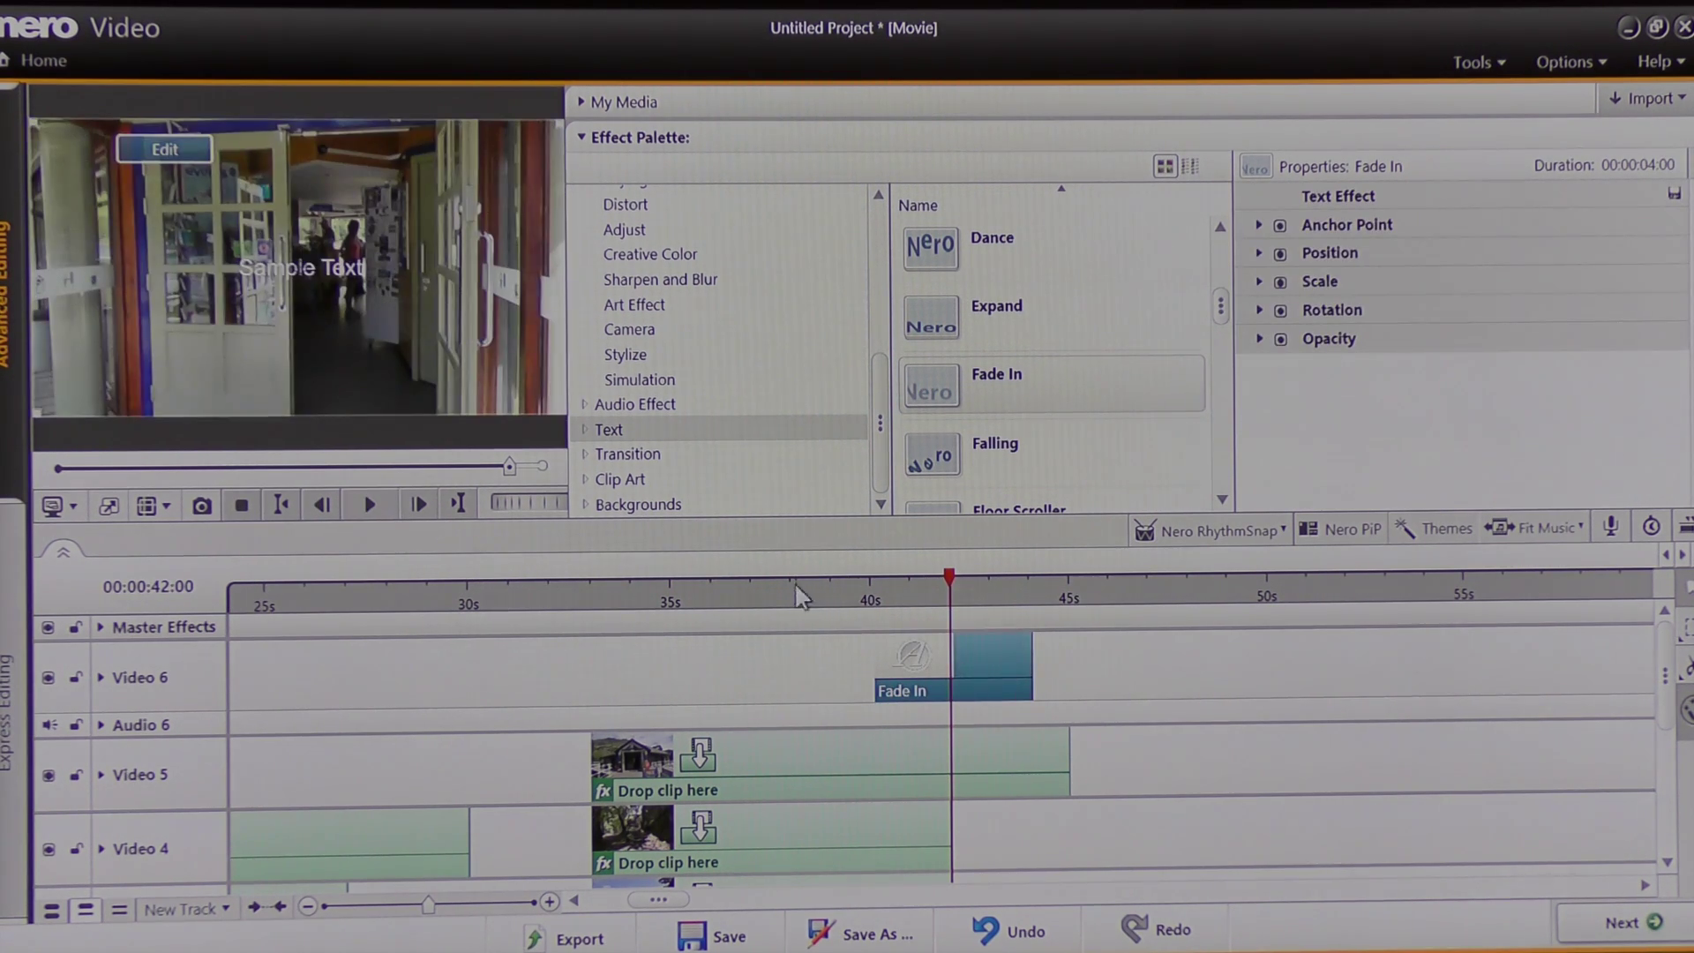
# Step: Apply the script font with red outline to the title and edit its text
pyautogui.click(159, 150)
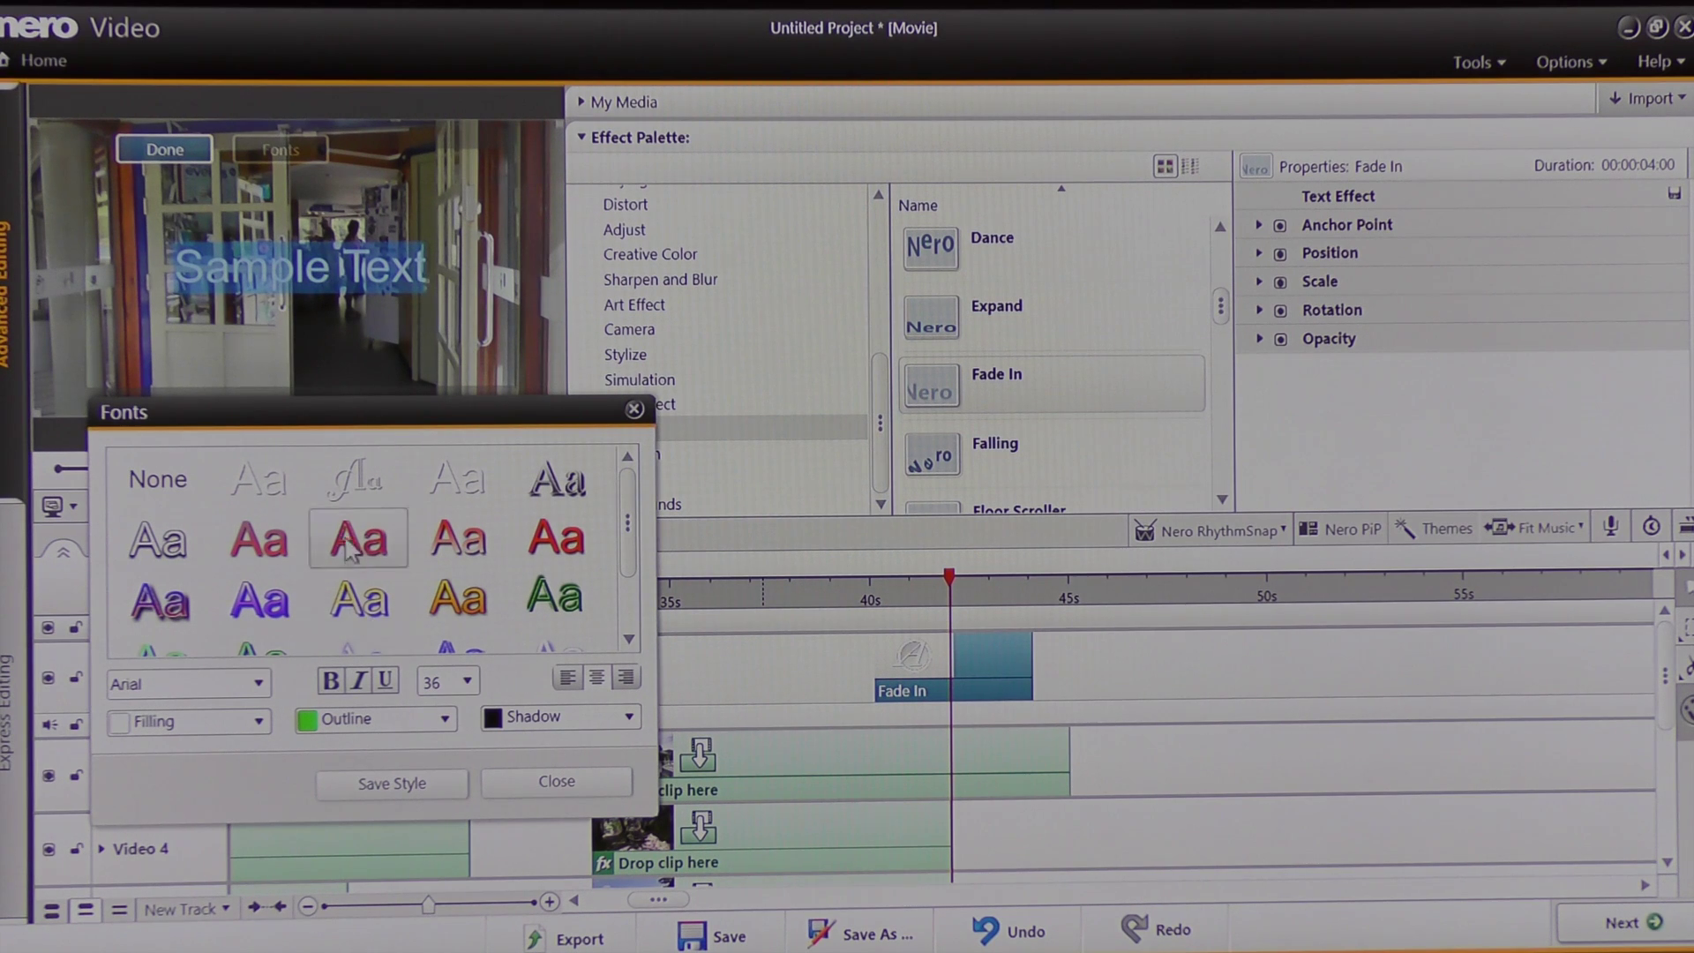
pyautogui.click(353, 492)
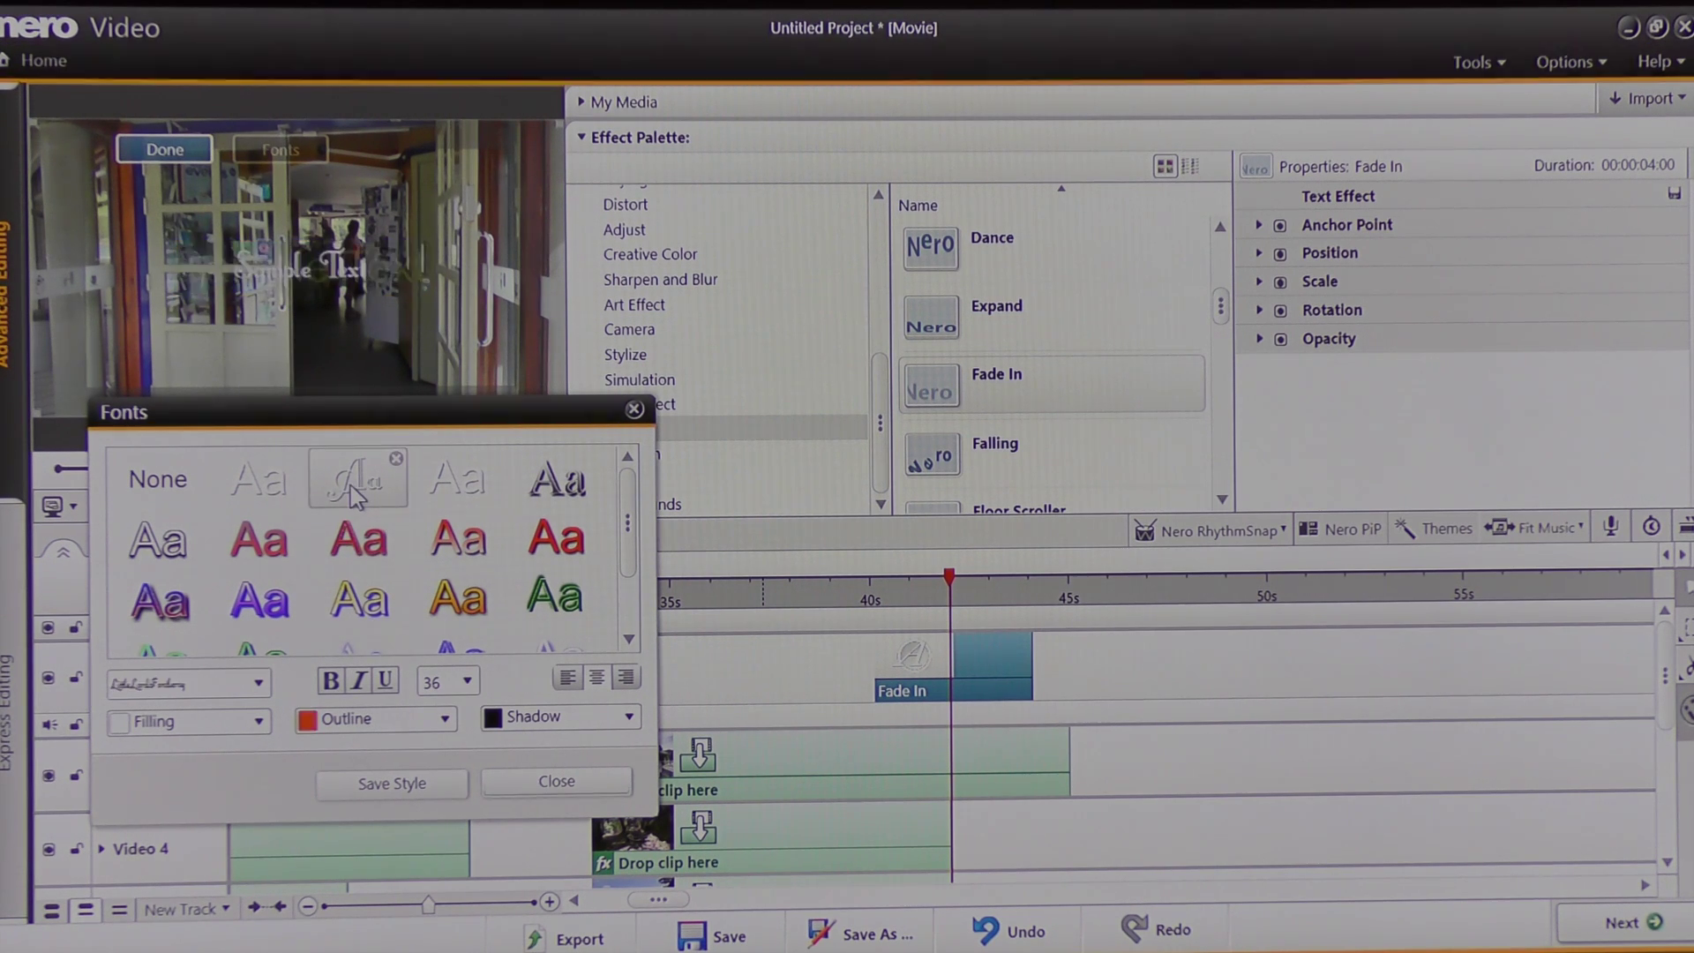
pyautogui.click(527, 785)
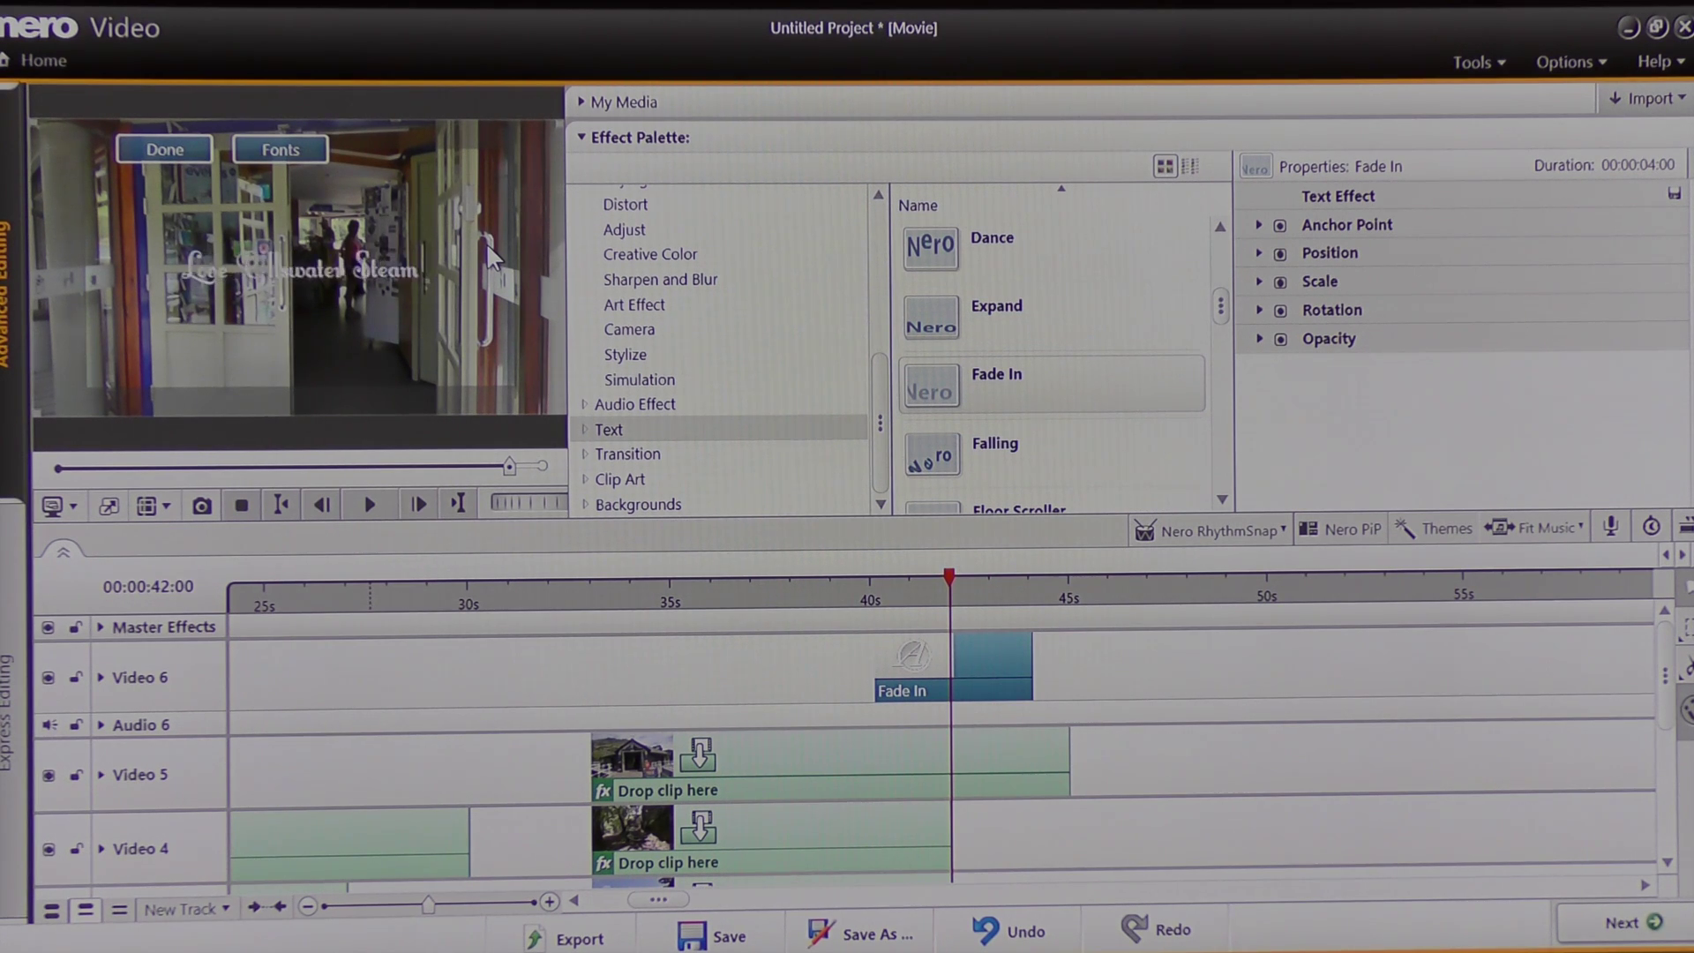
pyautogui.write('s')
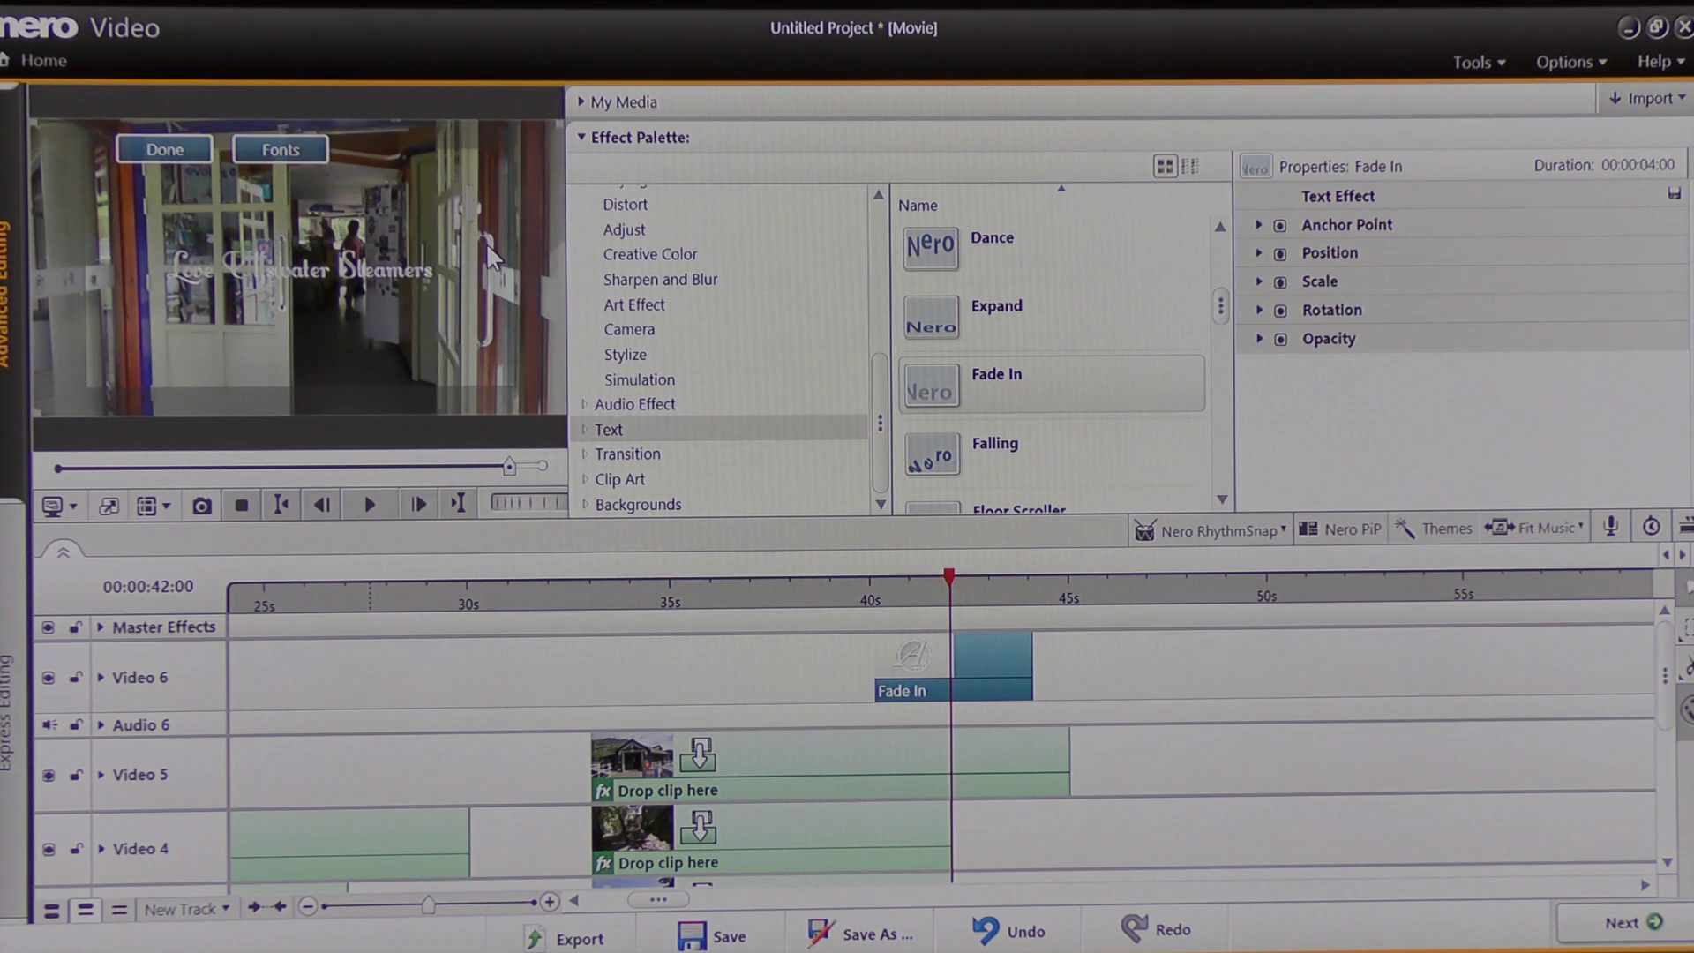
pyautogui.click(165, 152)
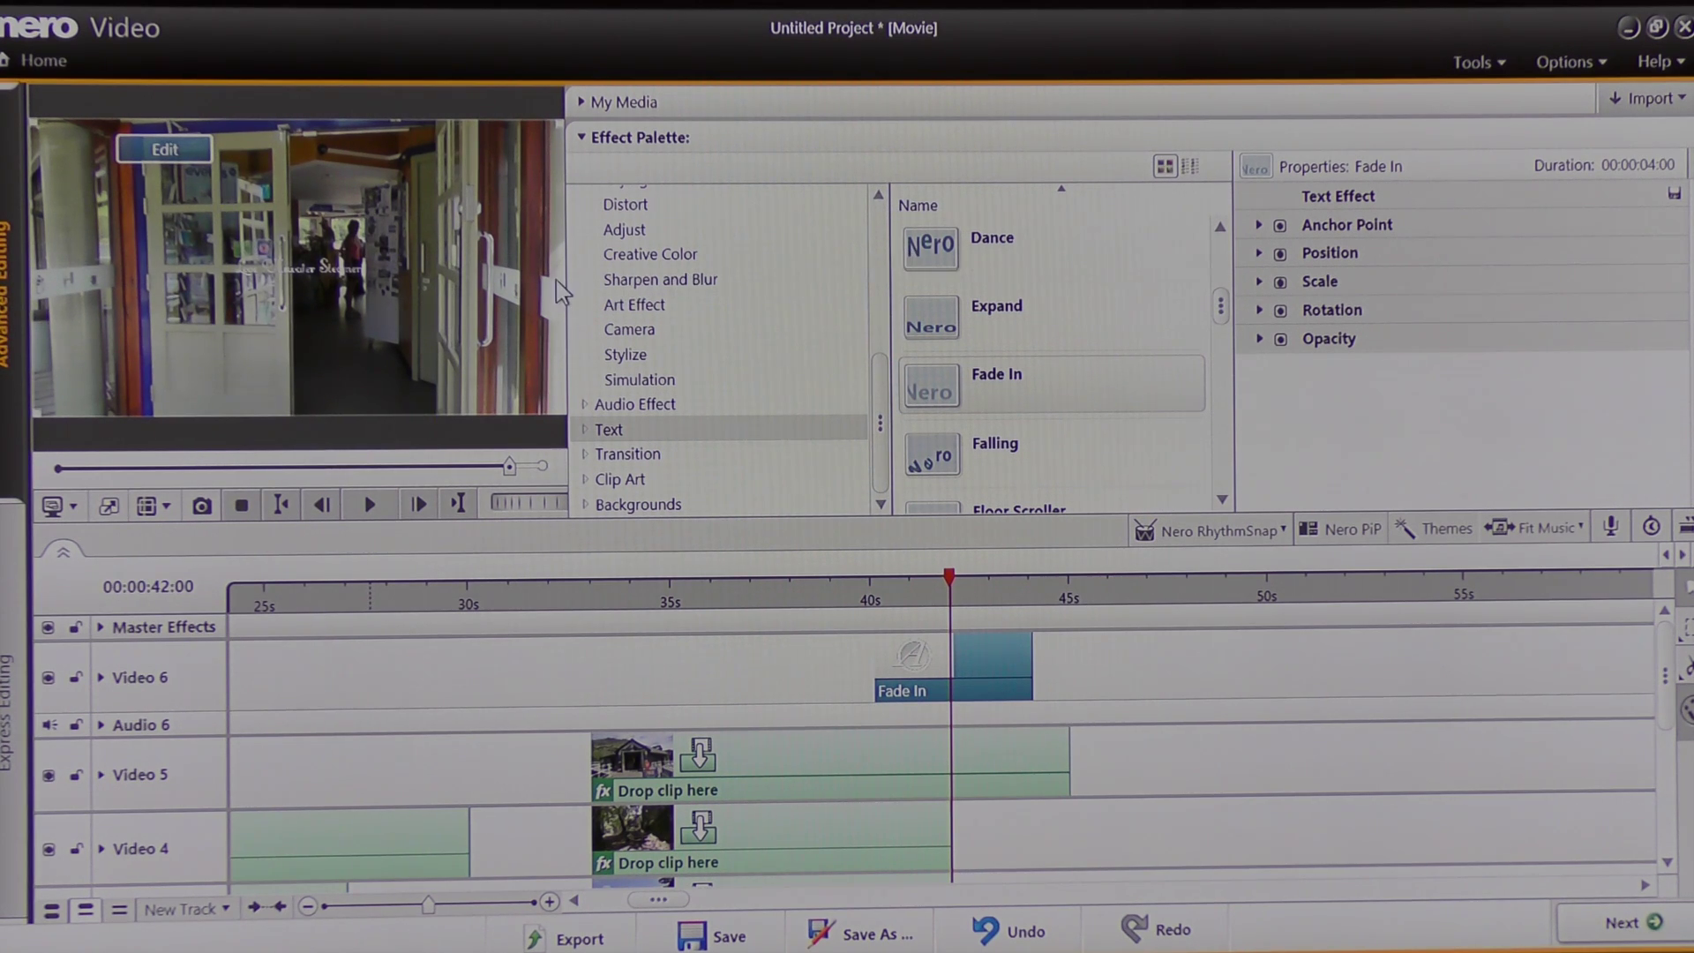
# Step: Set the title's font size to 72 and close the font settings
pyautogui.click(177, 148)
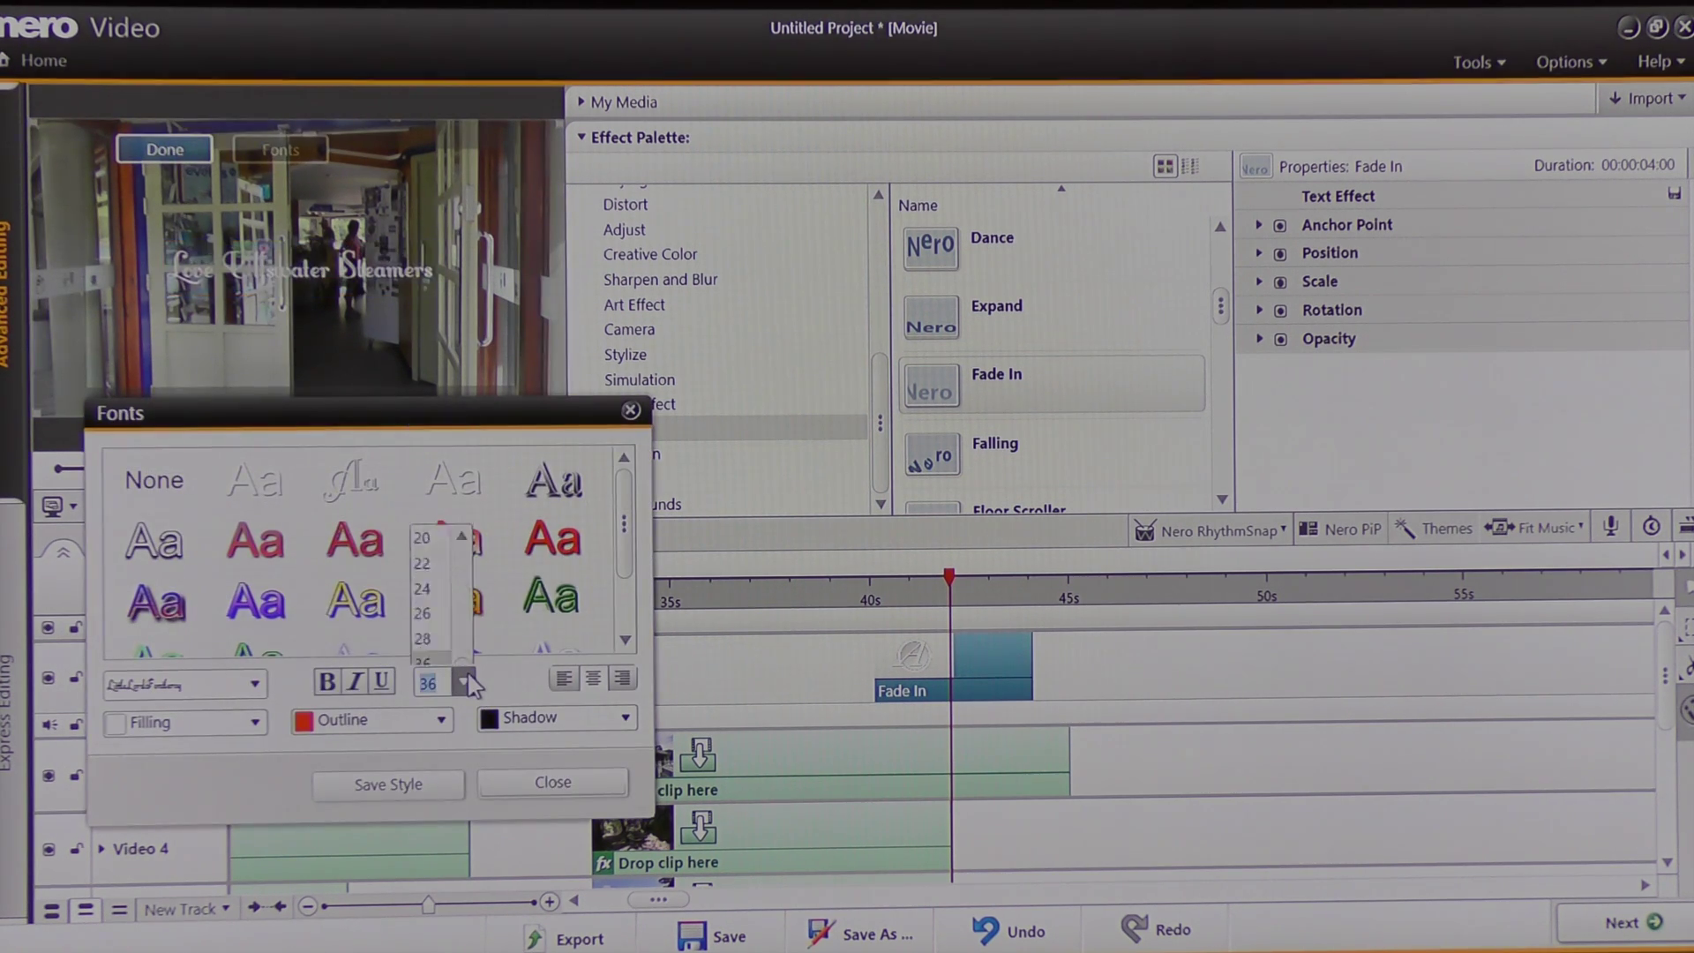
pyautogui.click(465, 682)
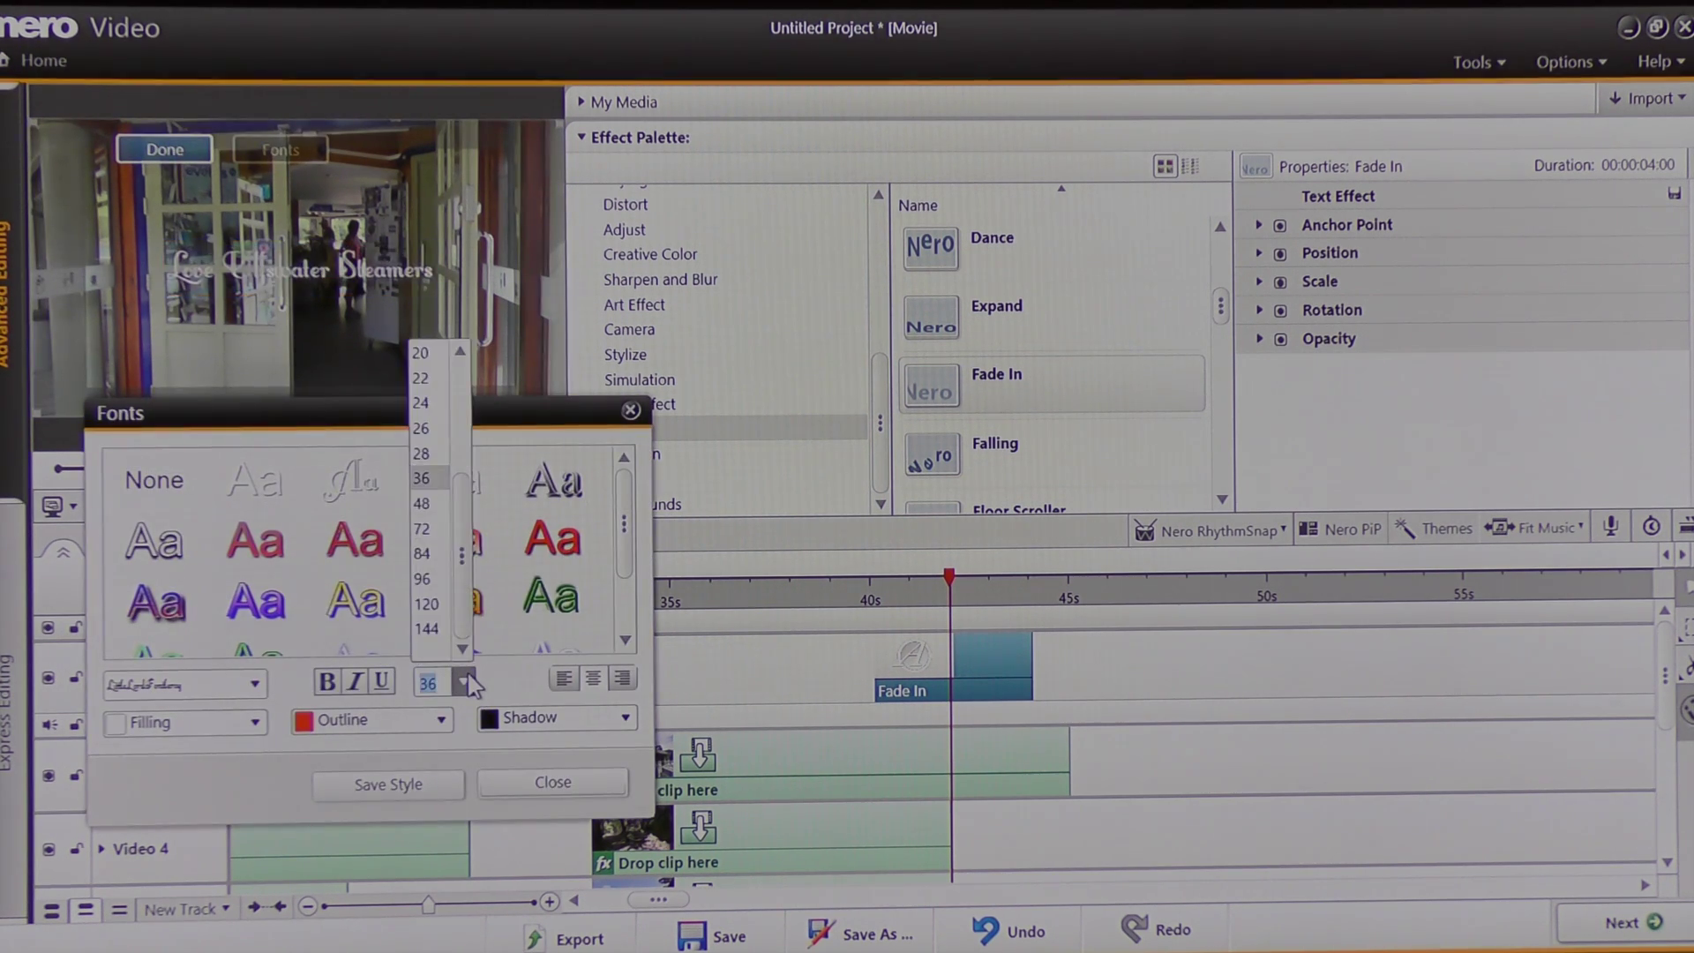
pyautogui.click(424, 528)
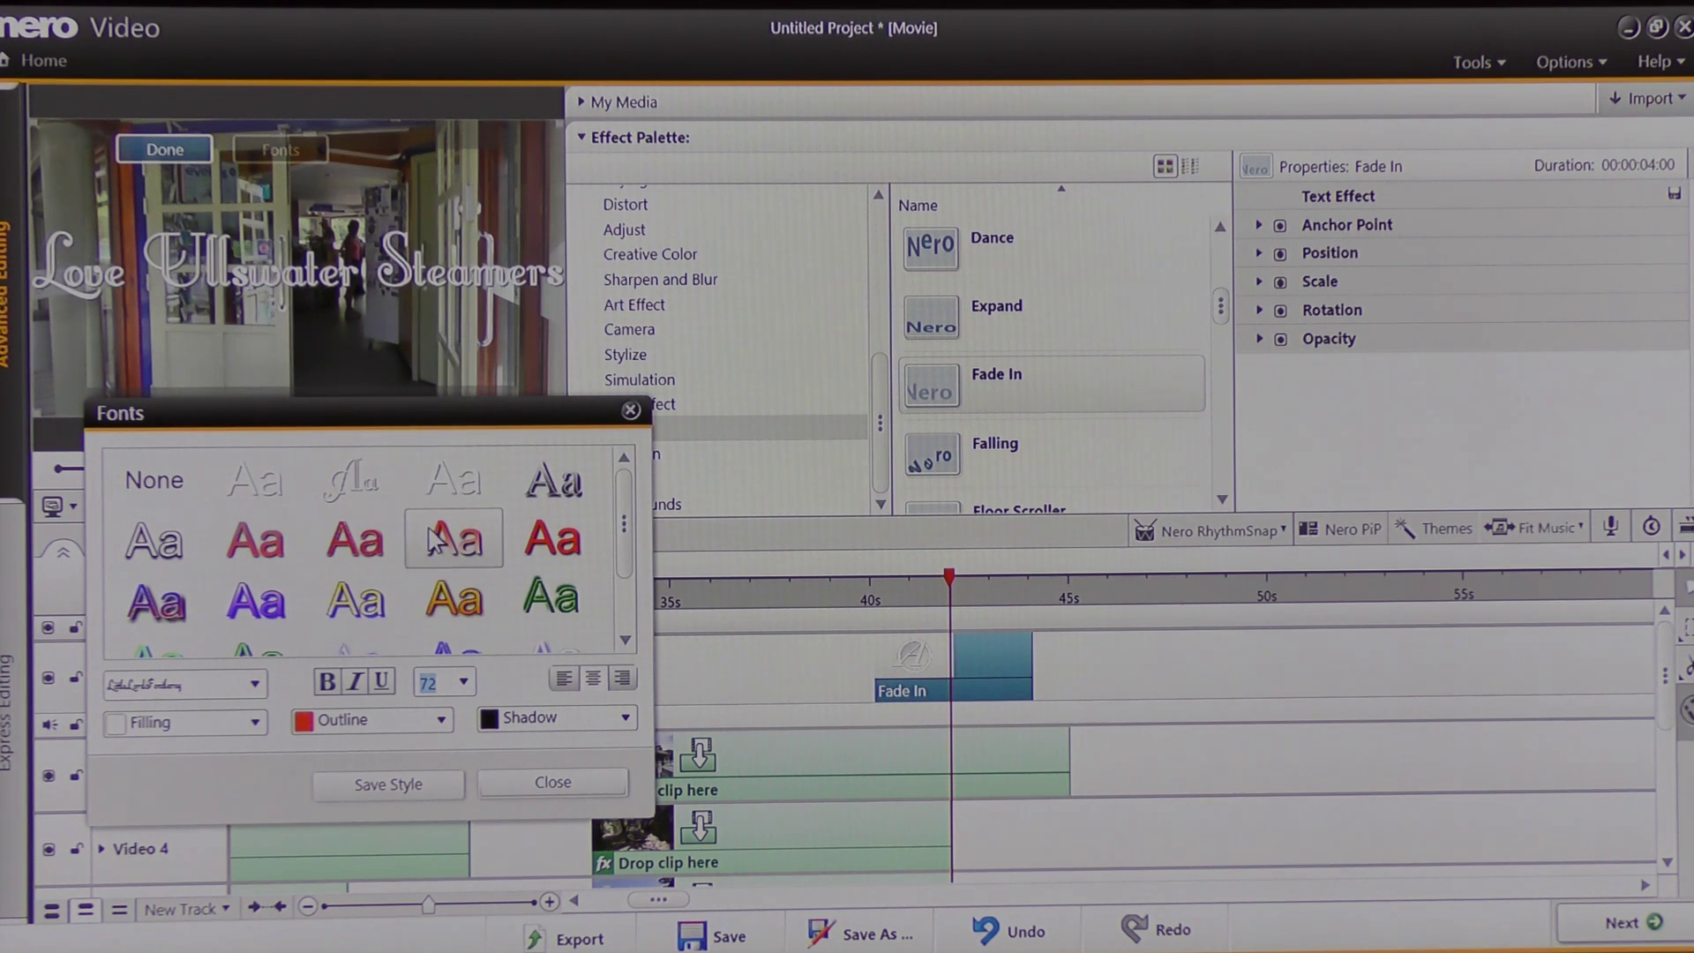
pyautogui.click(554, 785)
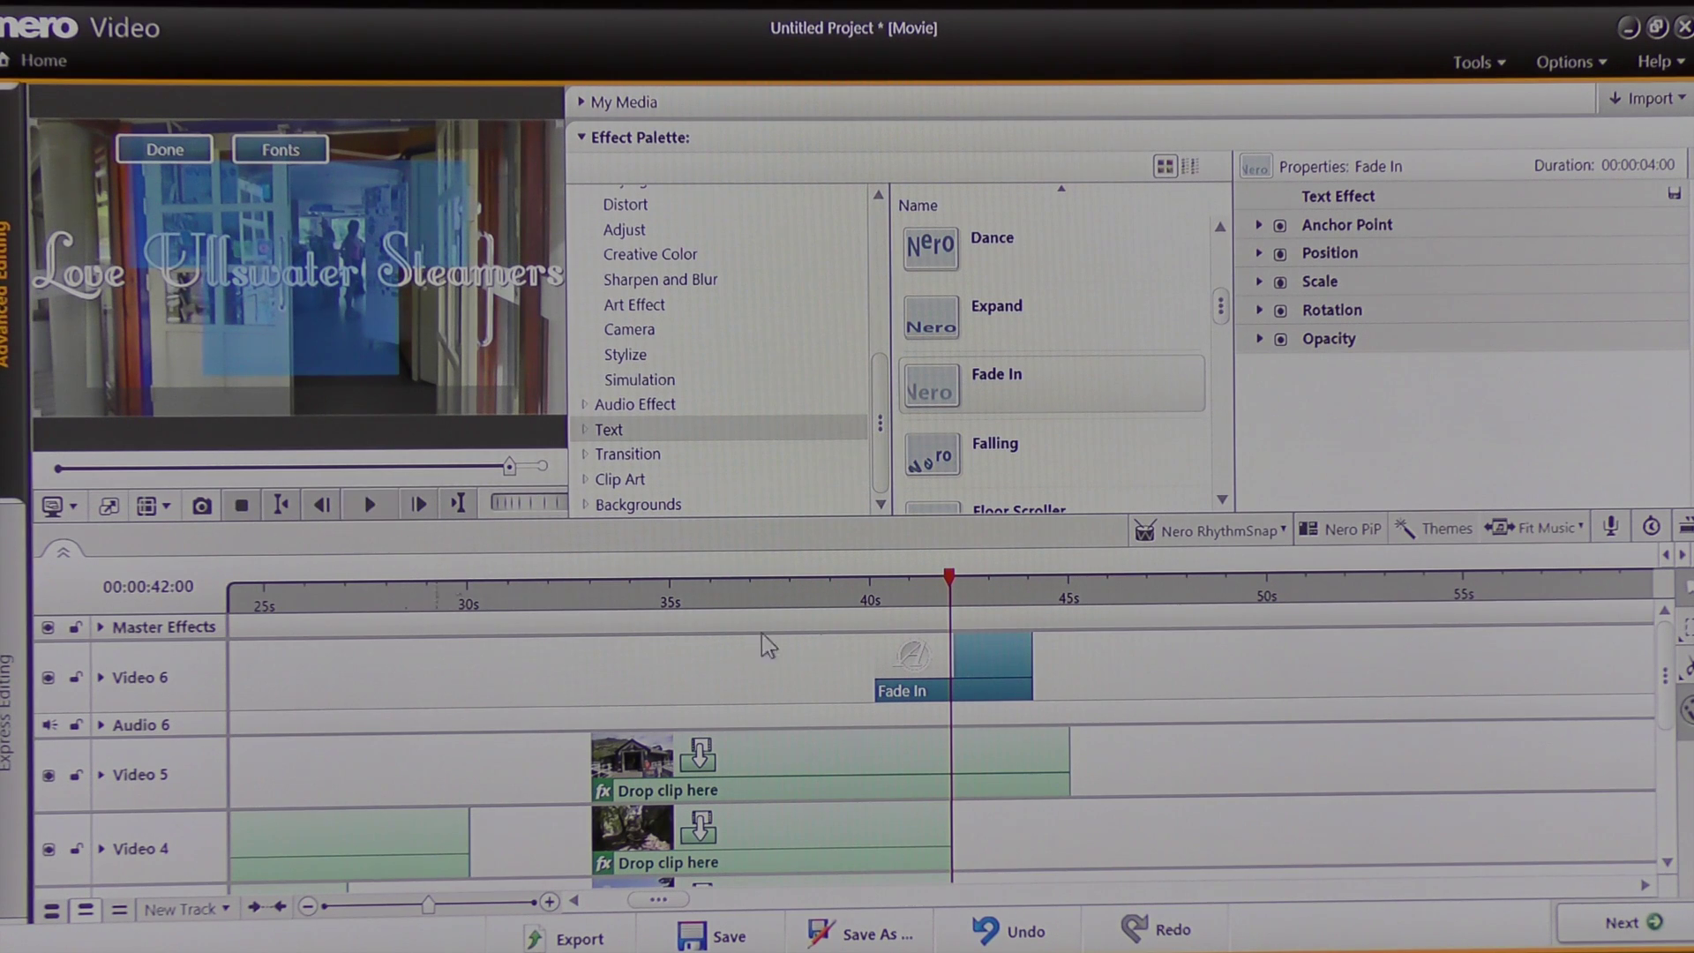
# Step: Play the montage from just before the title, stopping at 45 seconds
pyautogui.moveTo(950, 577); pyautogui.dragTo(852, 609)
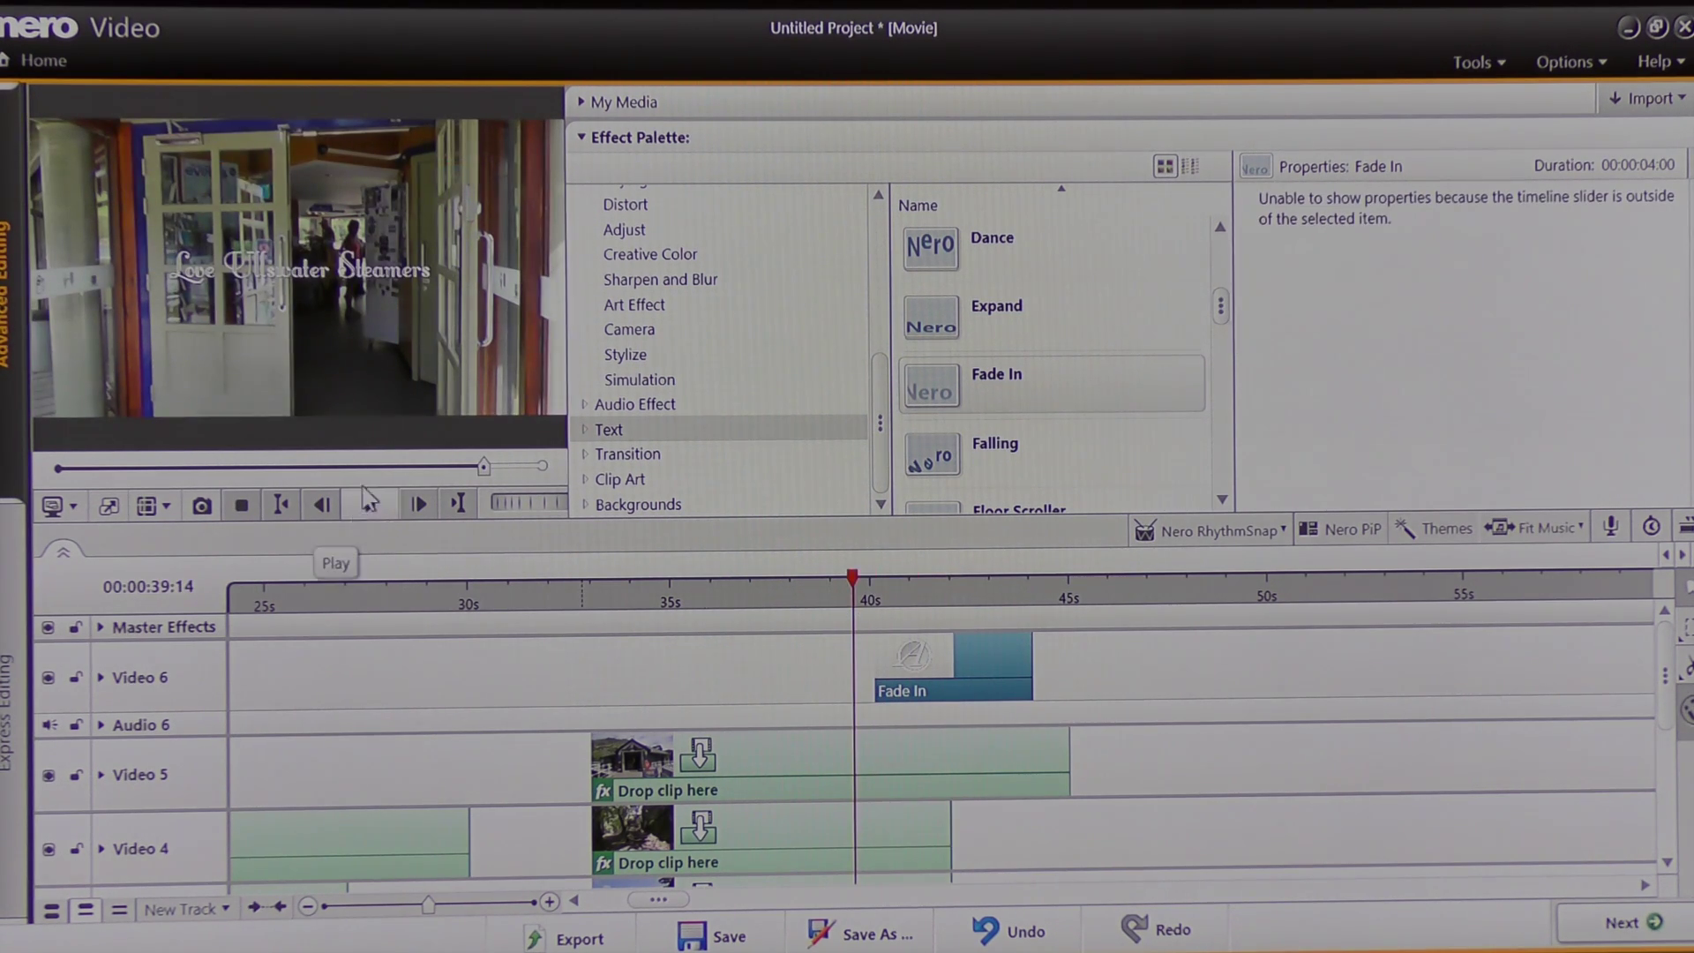
pyautogui.click(370, 504)
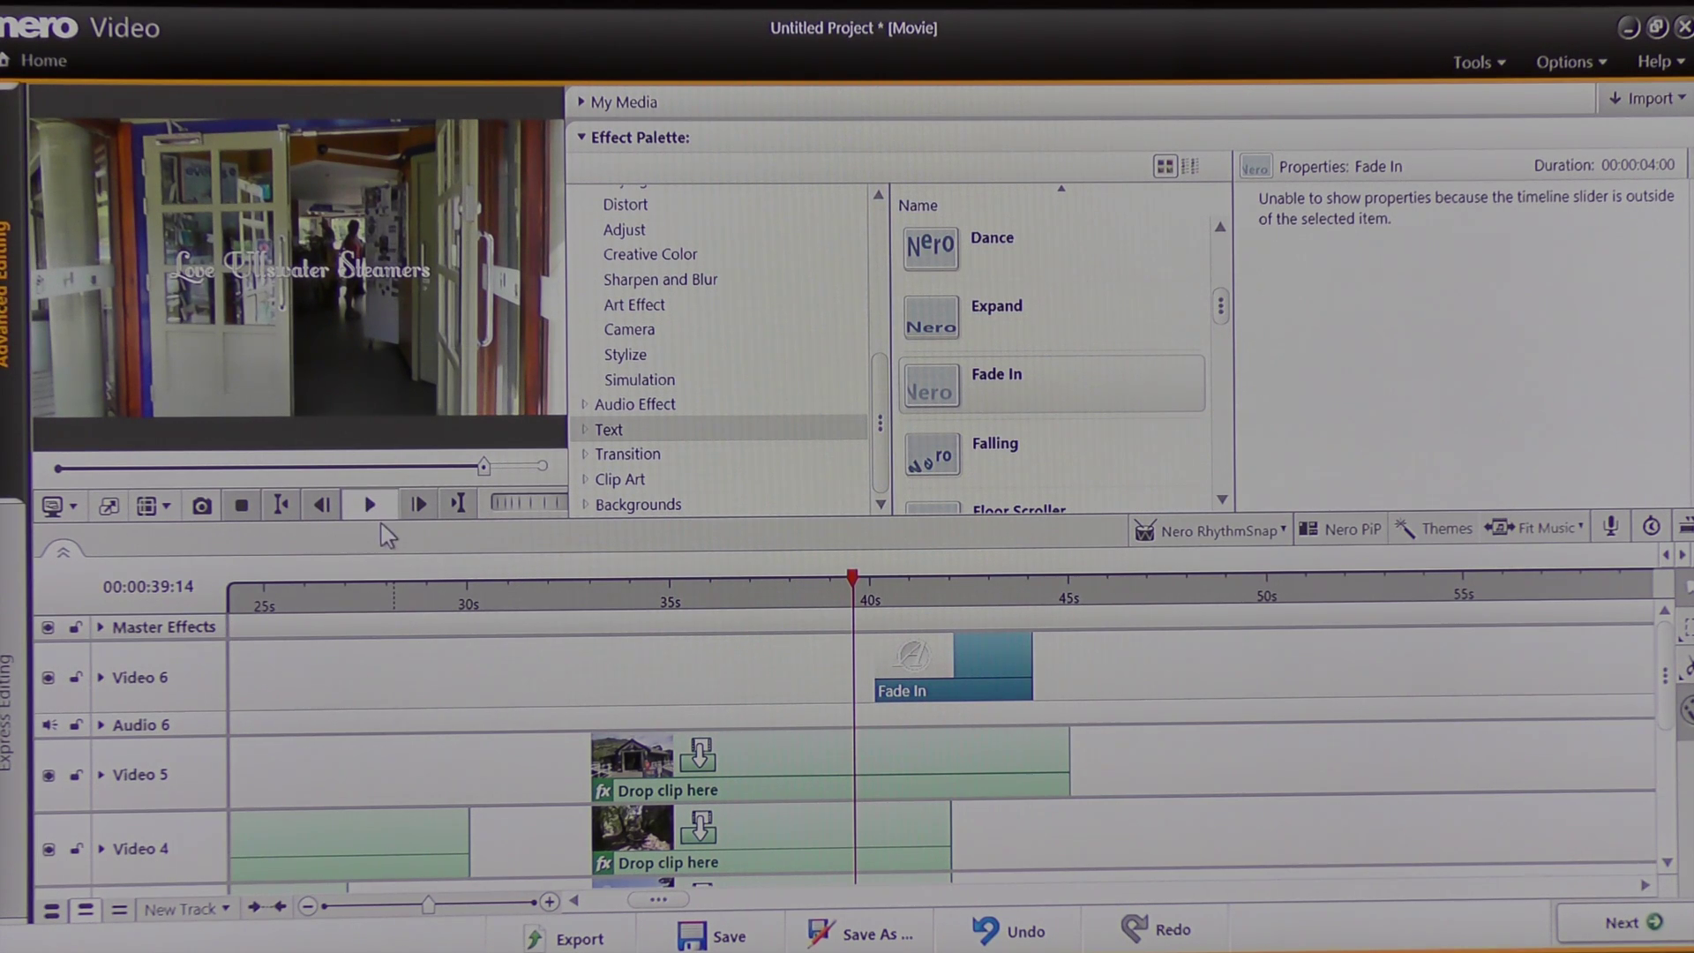
pyautogui.click(384, 520)
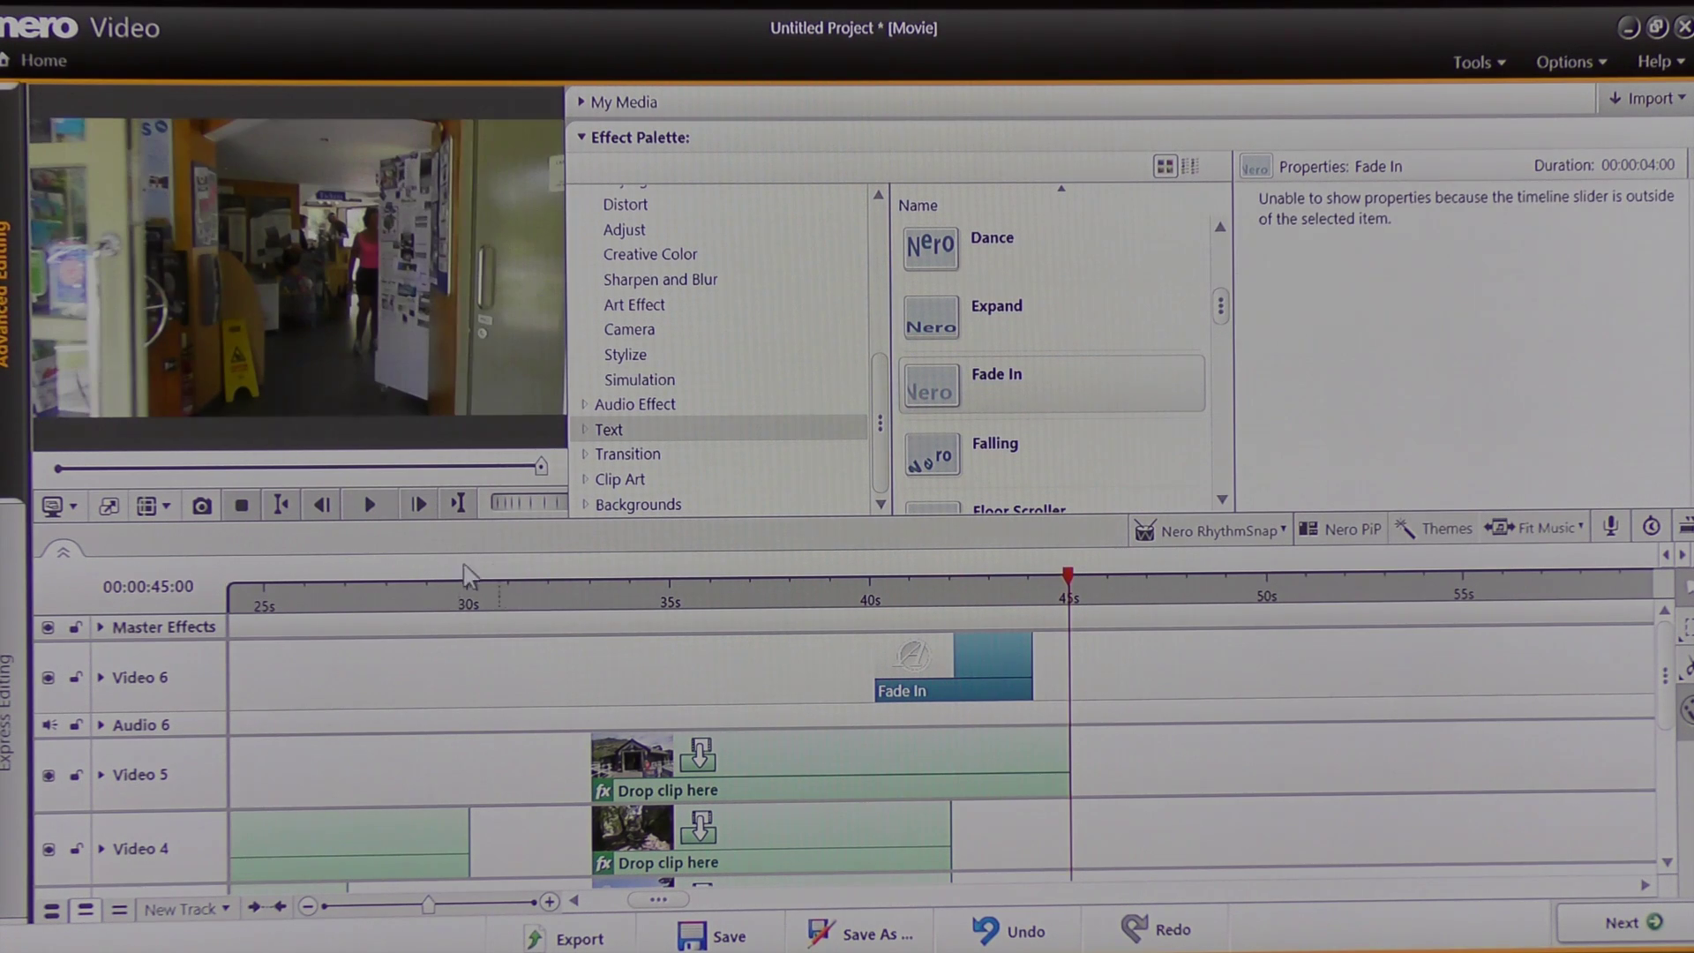
pyautogui.click(371, 504)
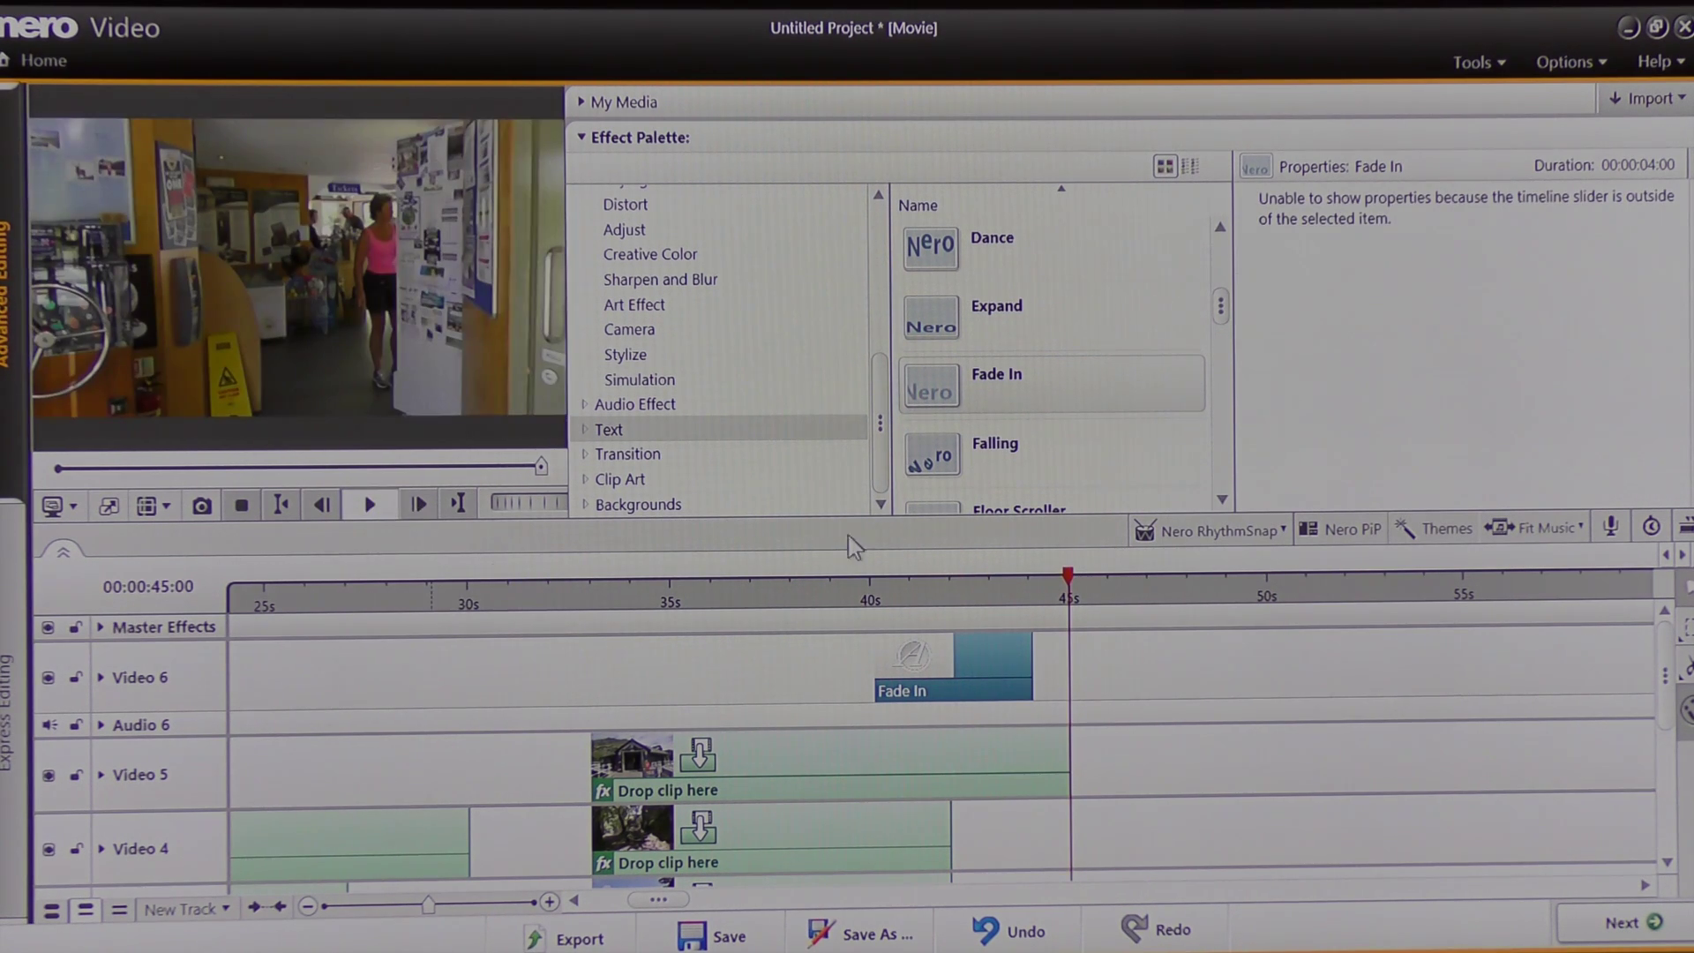
# Step: Replay from the beginning, pause near 3 seconds, then zoom out to the whole project
pyautogui.press('Home')
pyautogui.press('space')
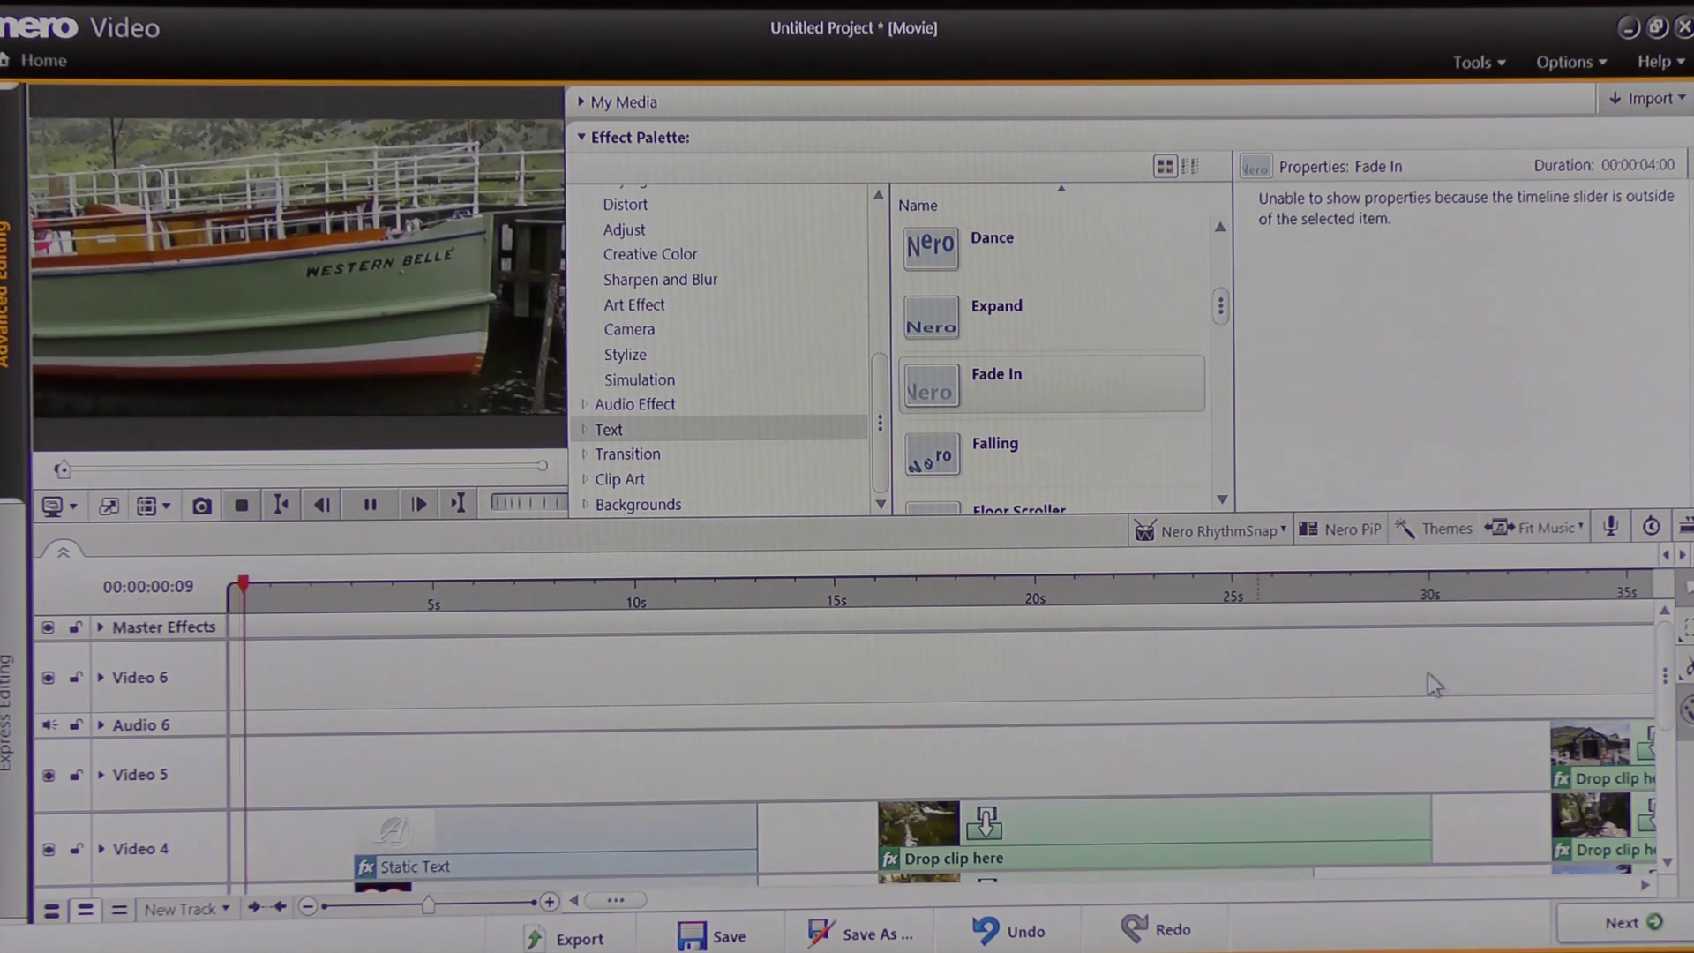
pyautogui.click(370, 503)
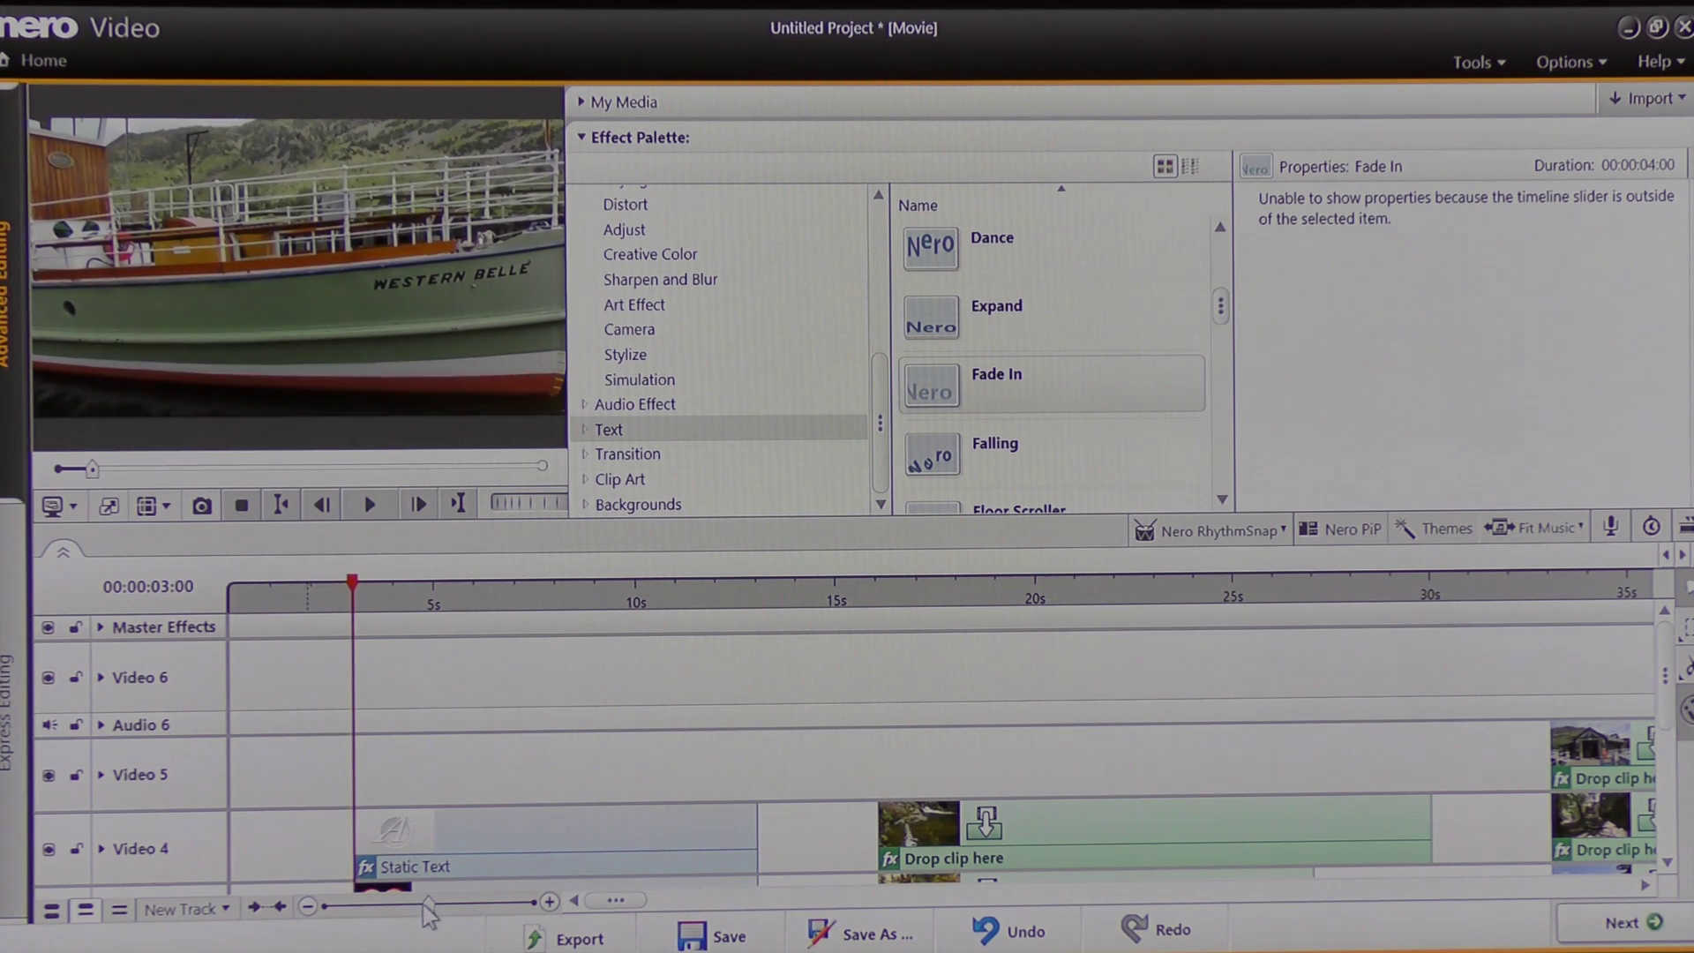
pyautogui.moveTo(428, 908); pyautogui.dragTo(366, 908)
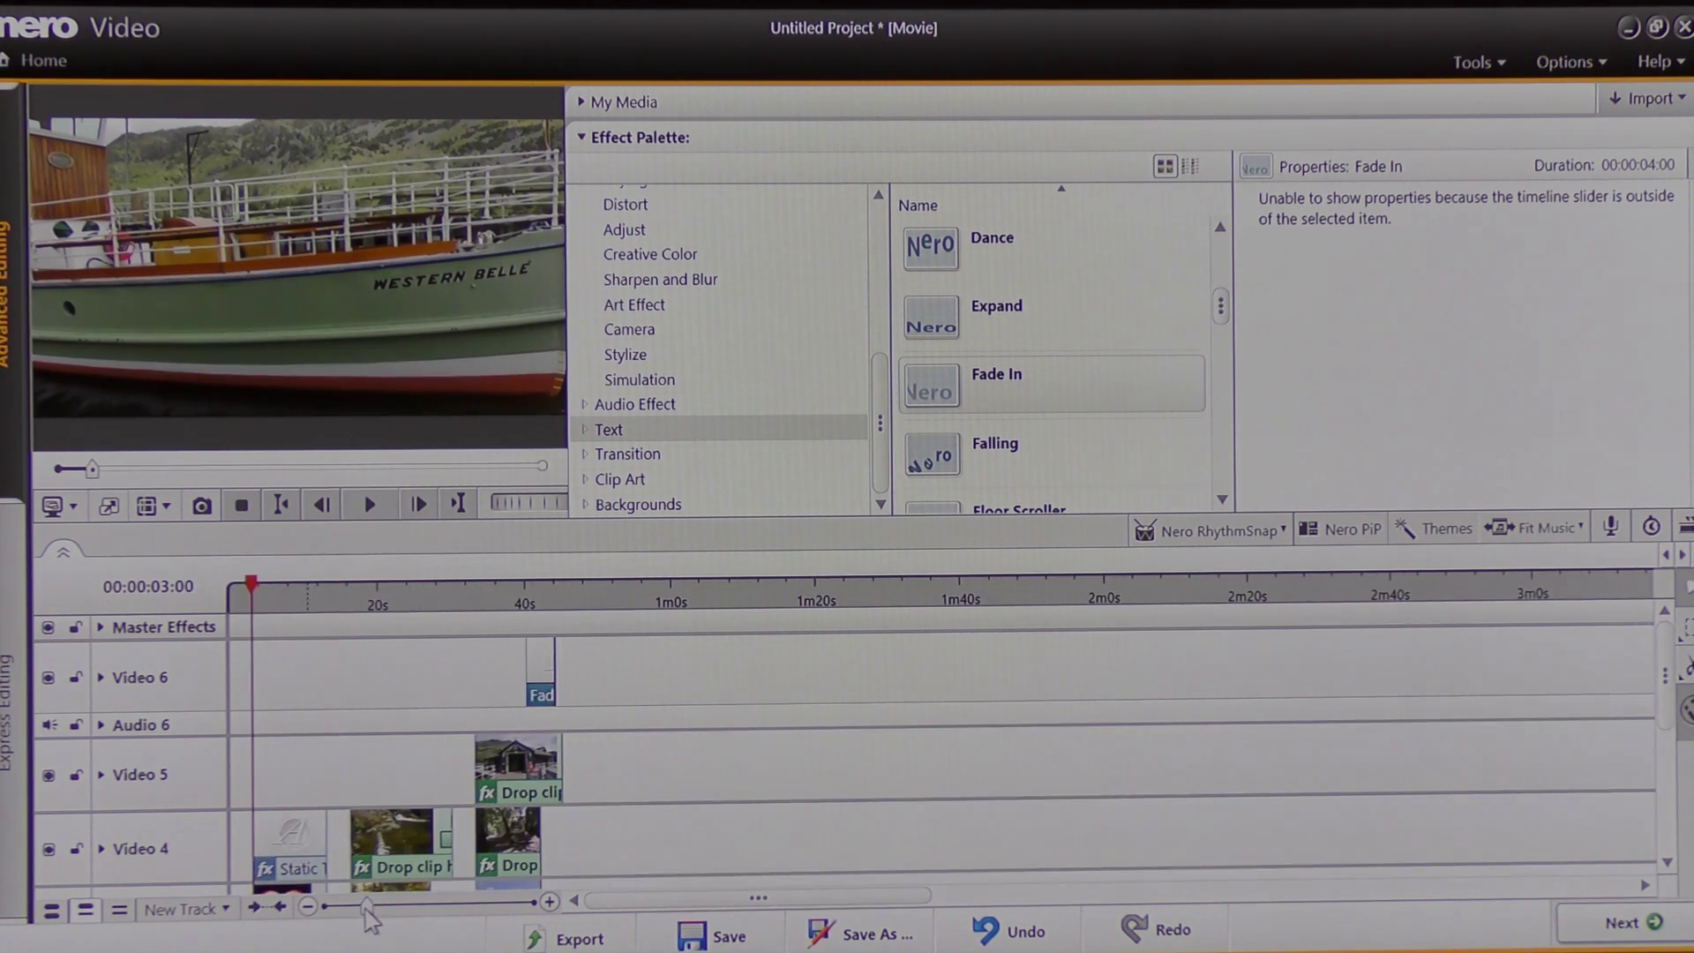
pyautogui.moveTo(252, 715); pyautogui.dragTo(538, 718)
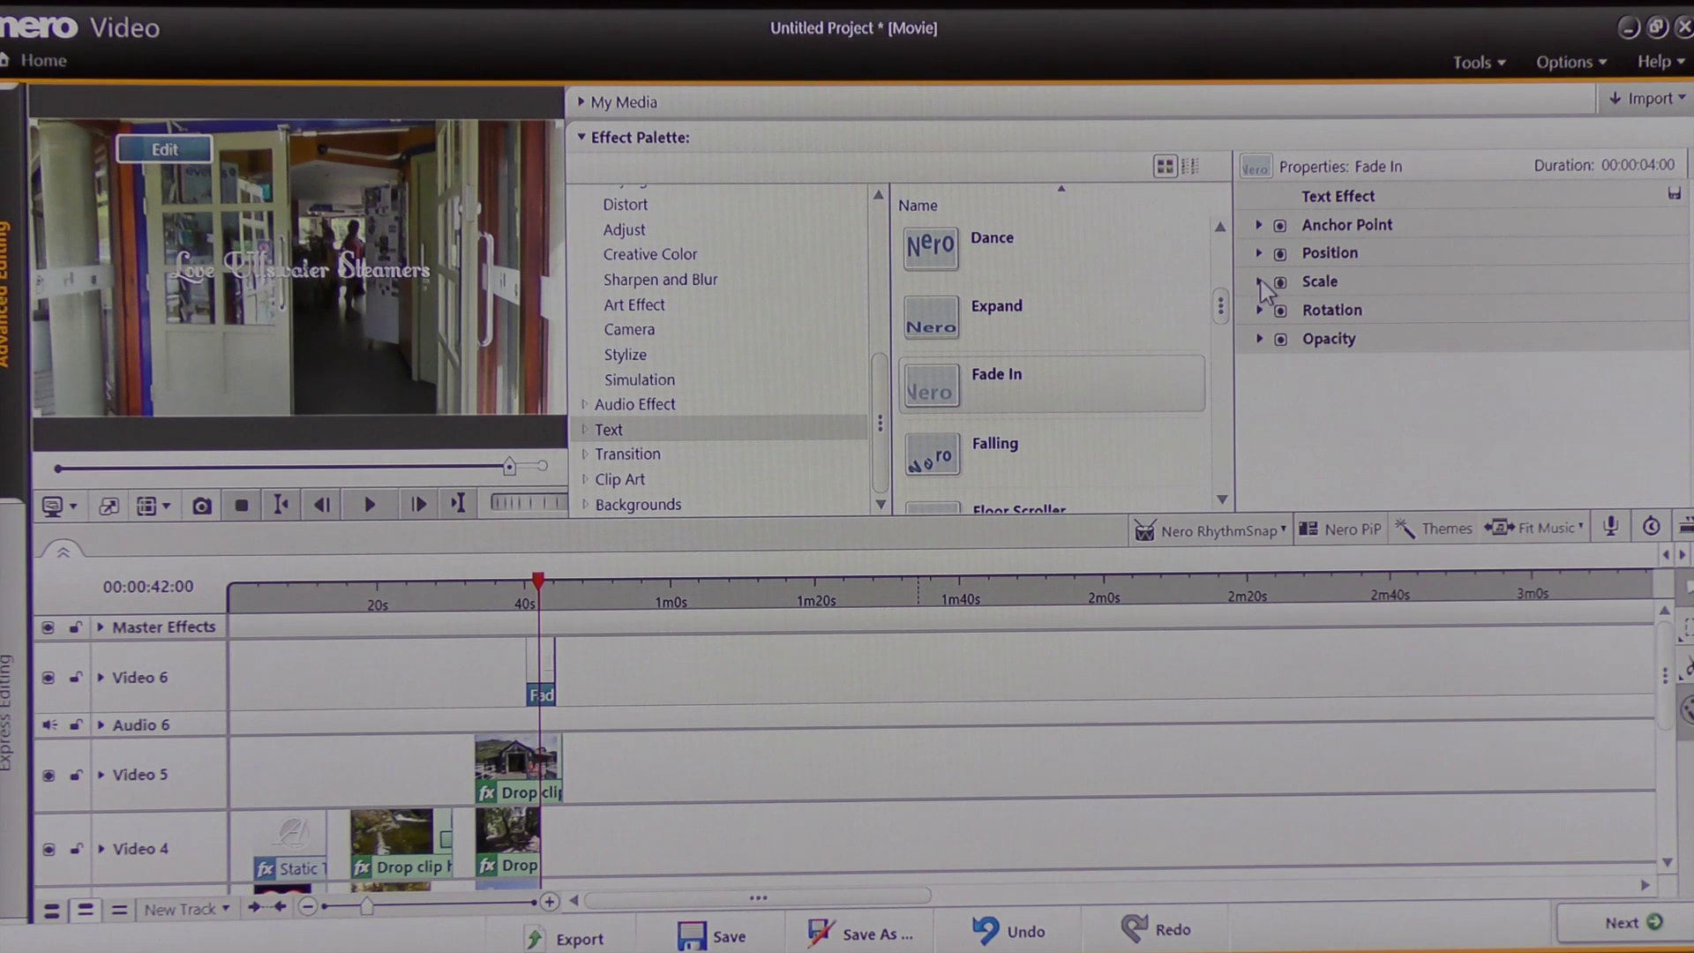
# Step: Turn on keyframes for the title's Scale and Position properties
pyautogui.click(1260, 282)
pyautogui.click(1280, 314)
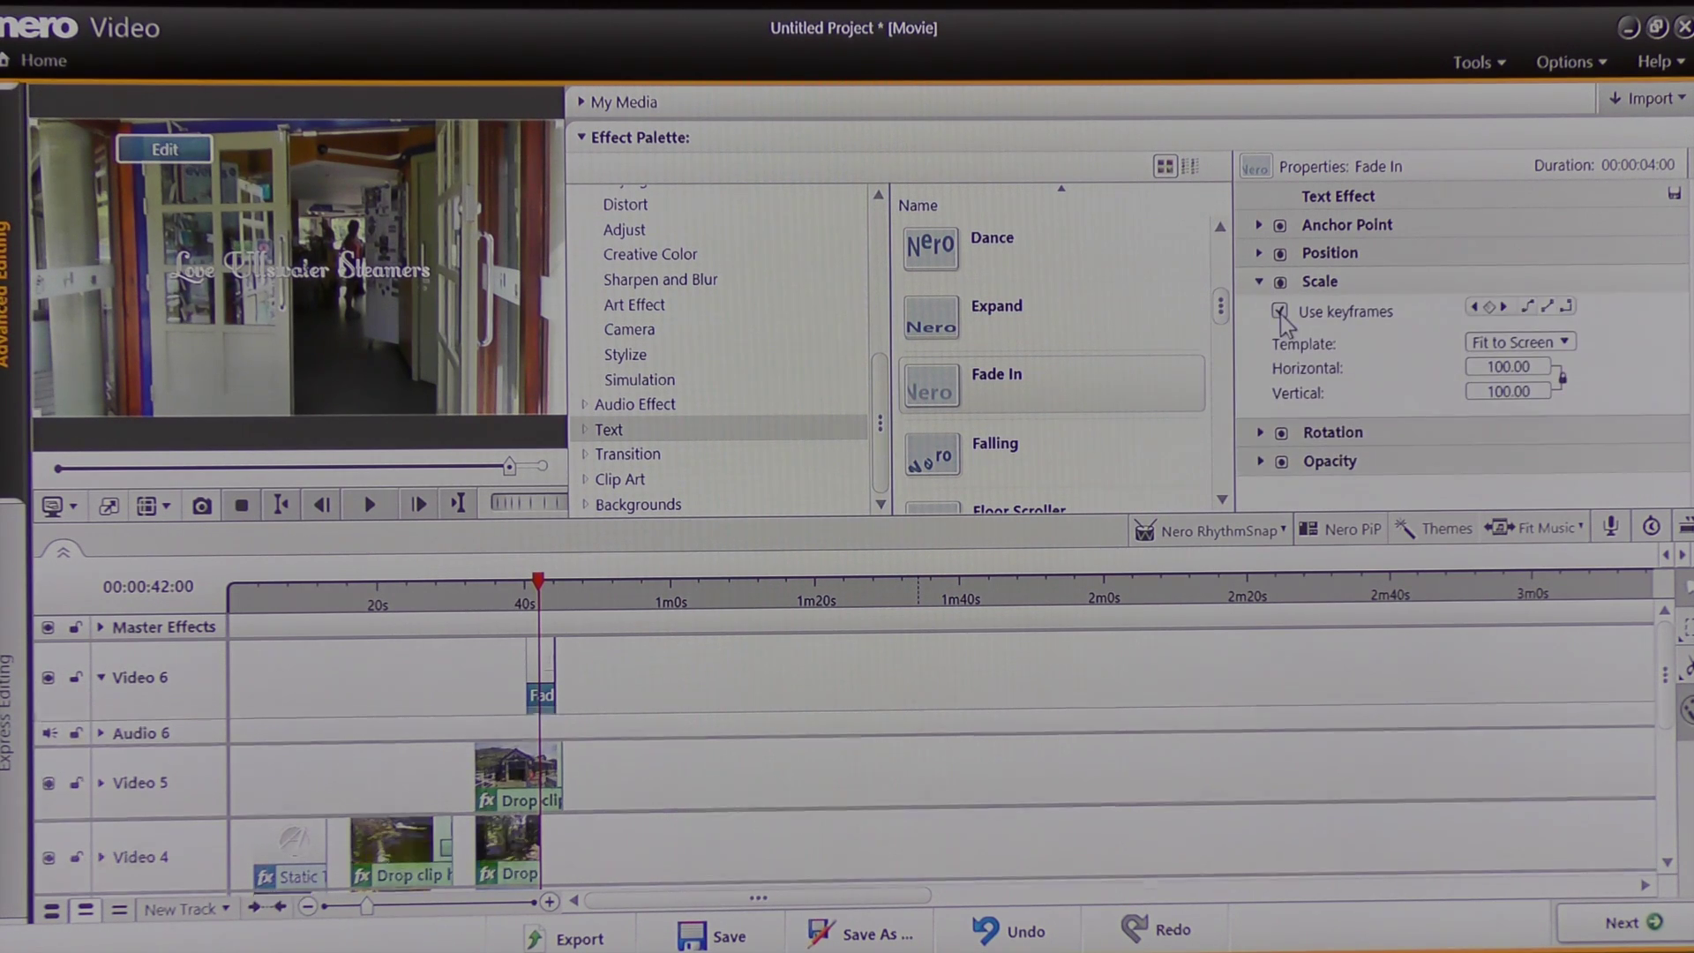
pyautogui.click(1259, 254)
pyautogui.click(1279, 224)
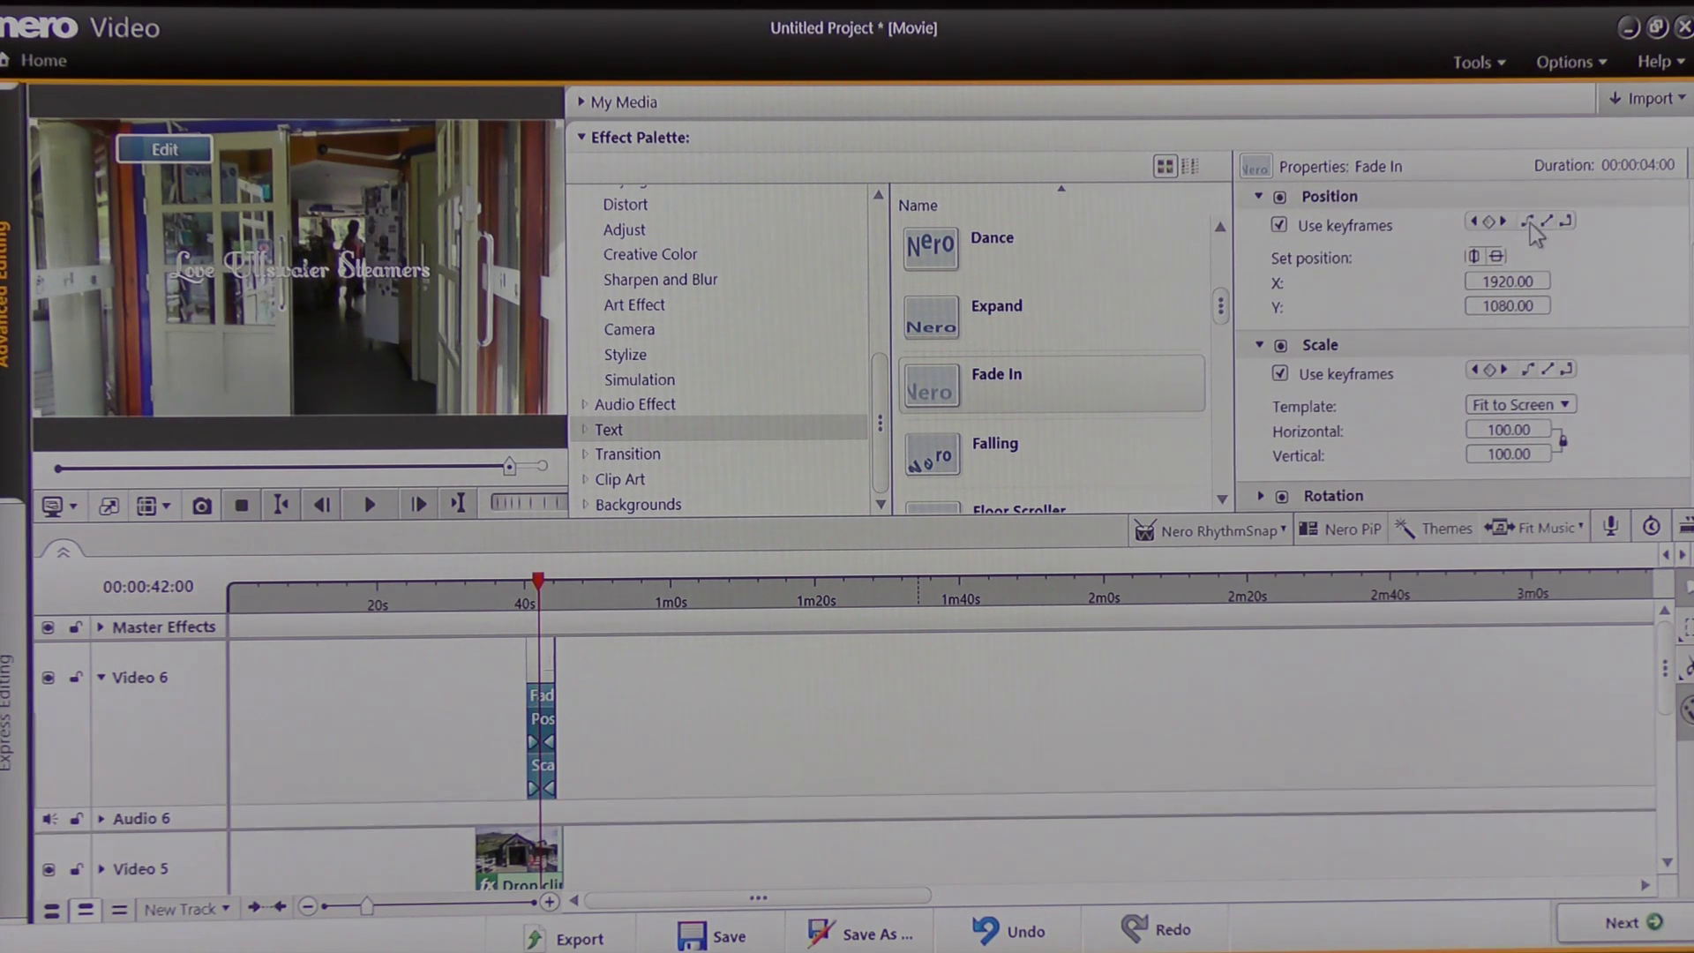
# Step: Set the title's horizontal scale to 150 and raise it higher in the frame
pyautogui.click(1536, 430)
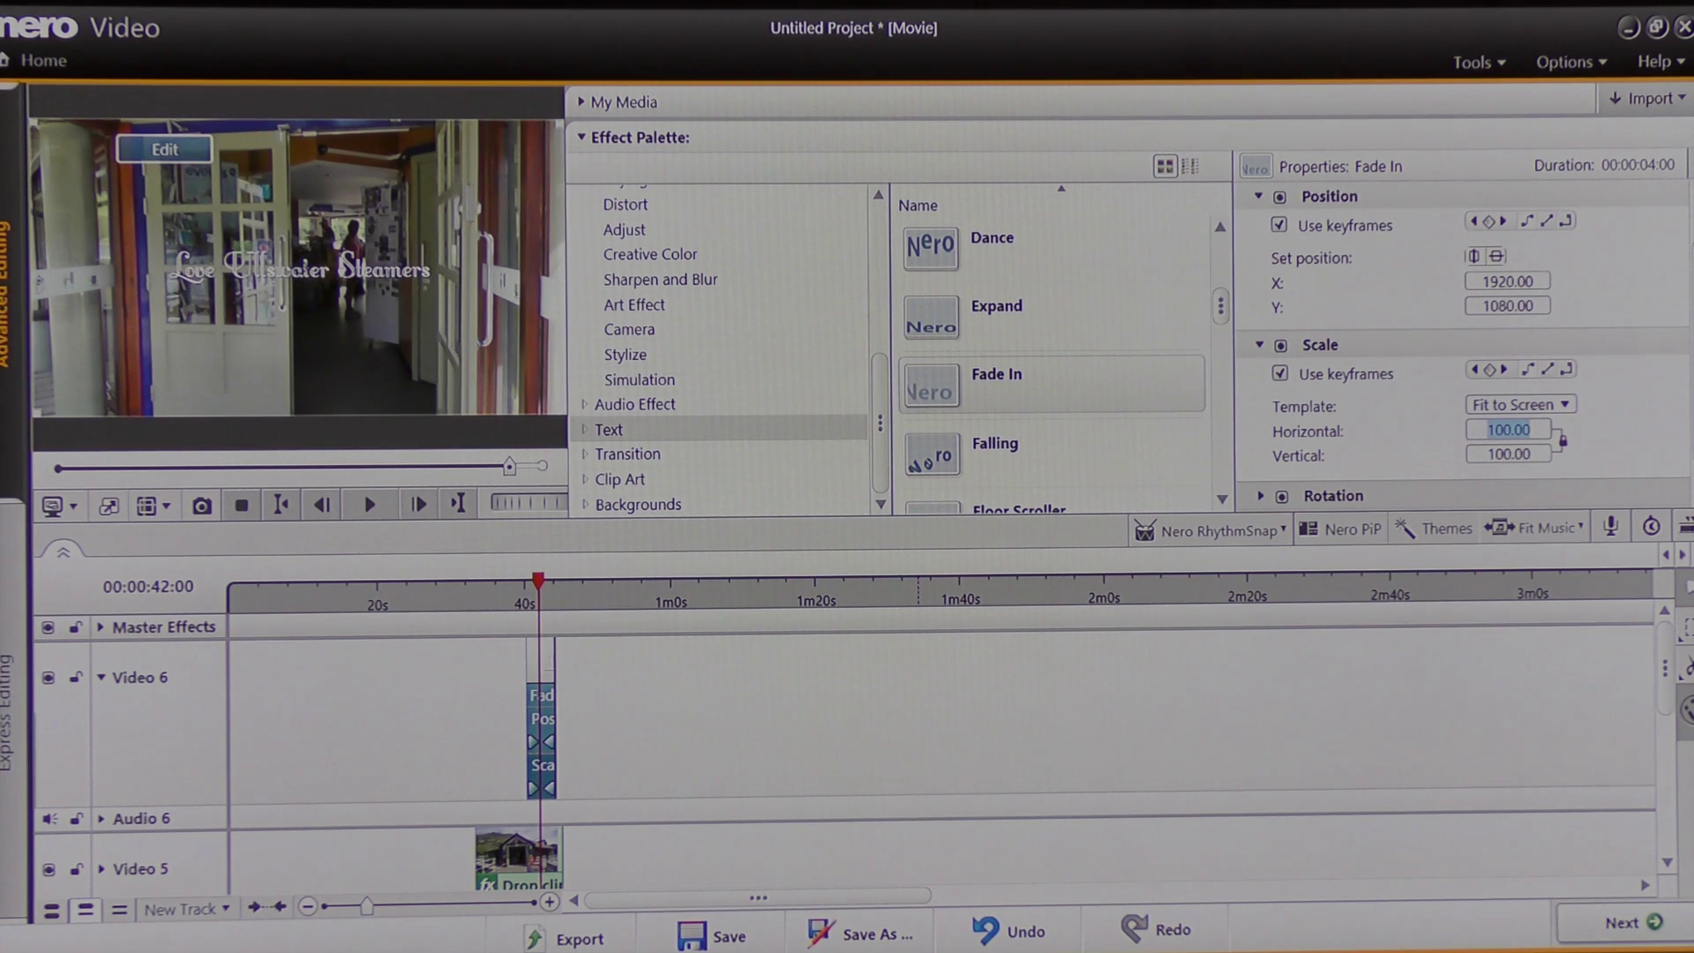
pyautogui.press('BackSpace')
pyautogui.write('150')
pyautogui.press('Return')
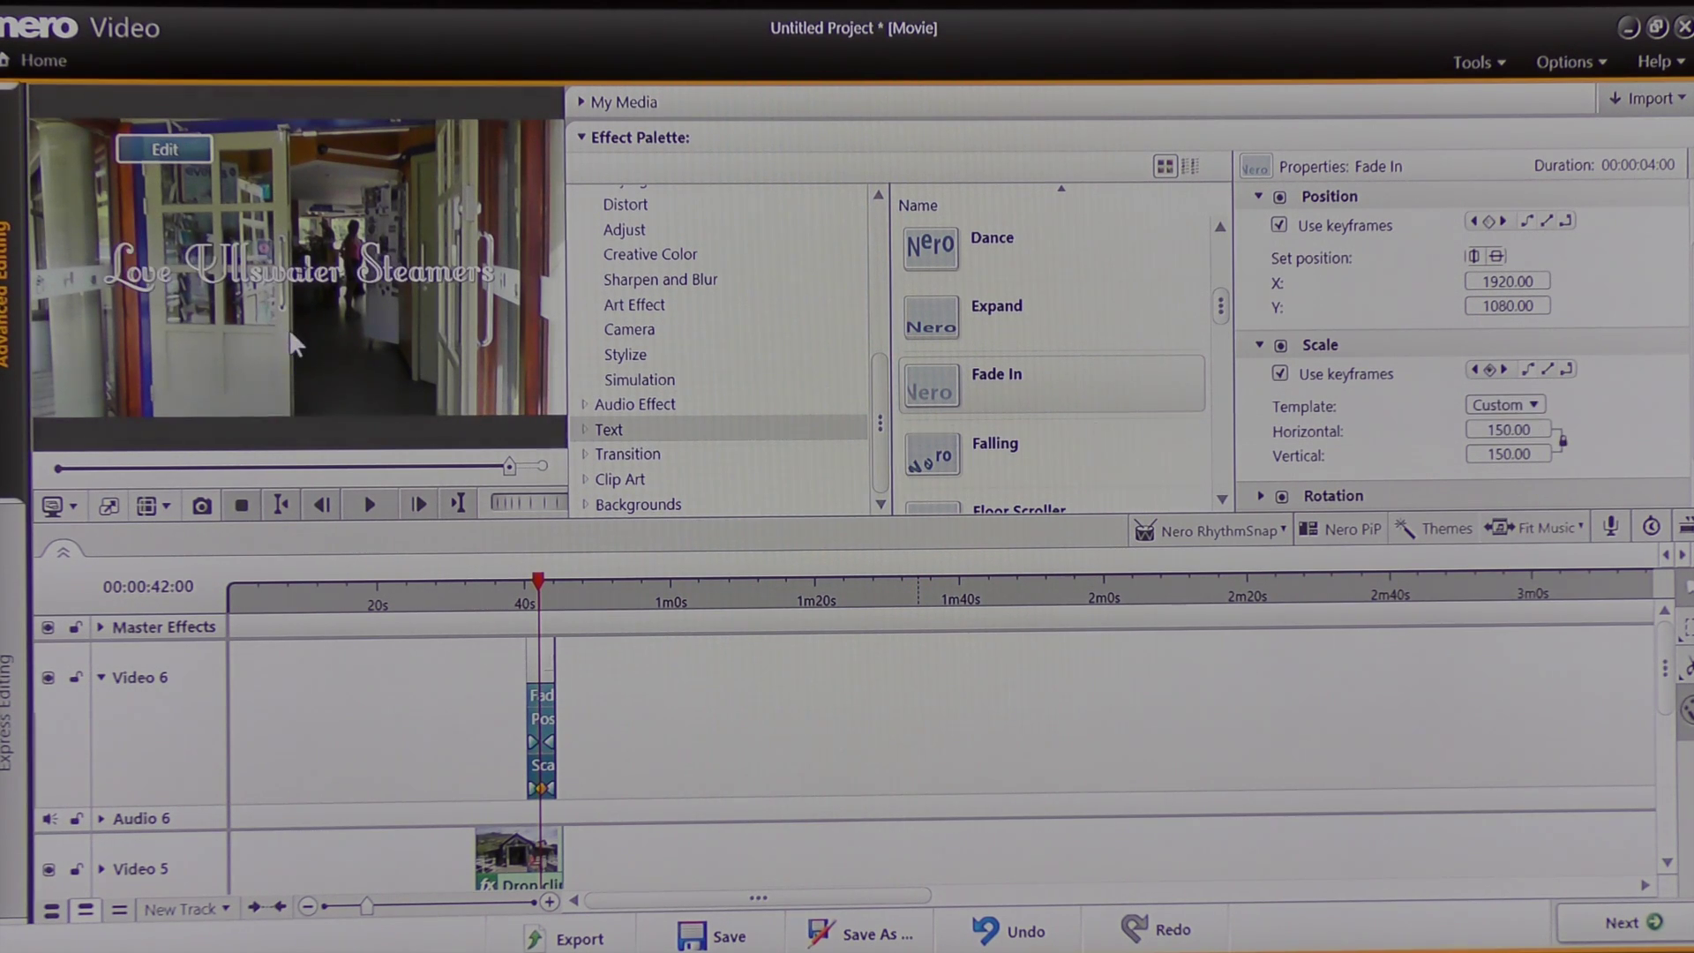
pyautogui.moveTo(298, 342); pyautogui.dragTo(301, 287)
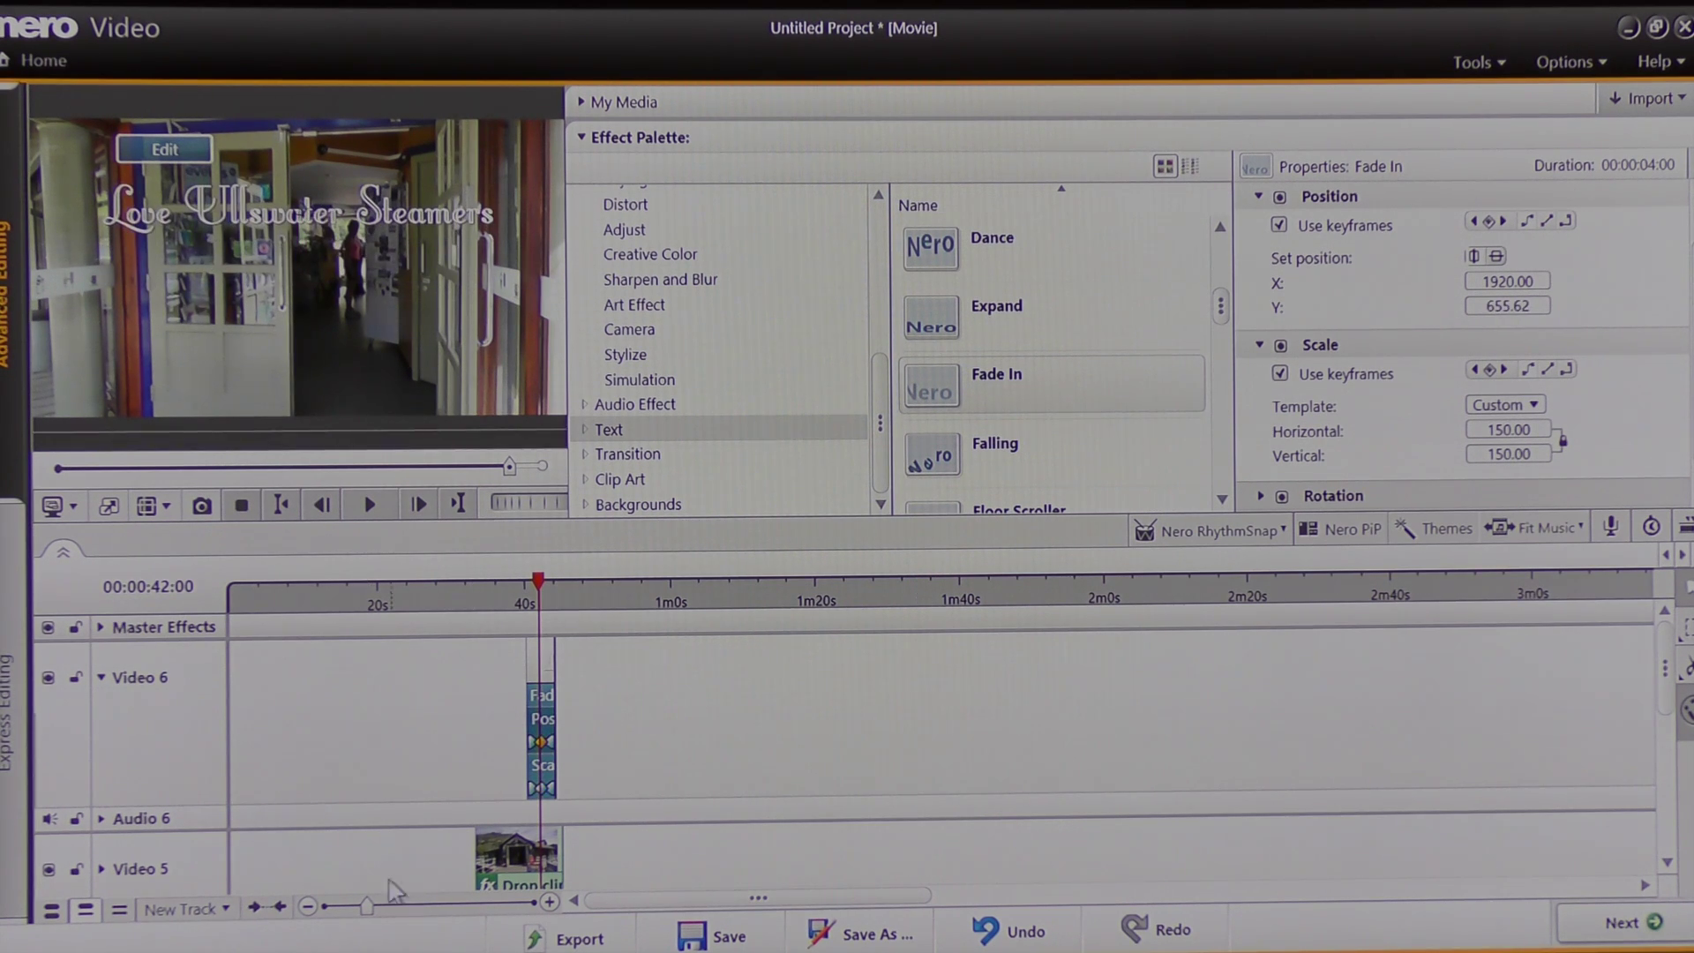
pyautogui.moveTo(366, 906); pyautogui.dragTo(452, 933)
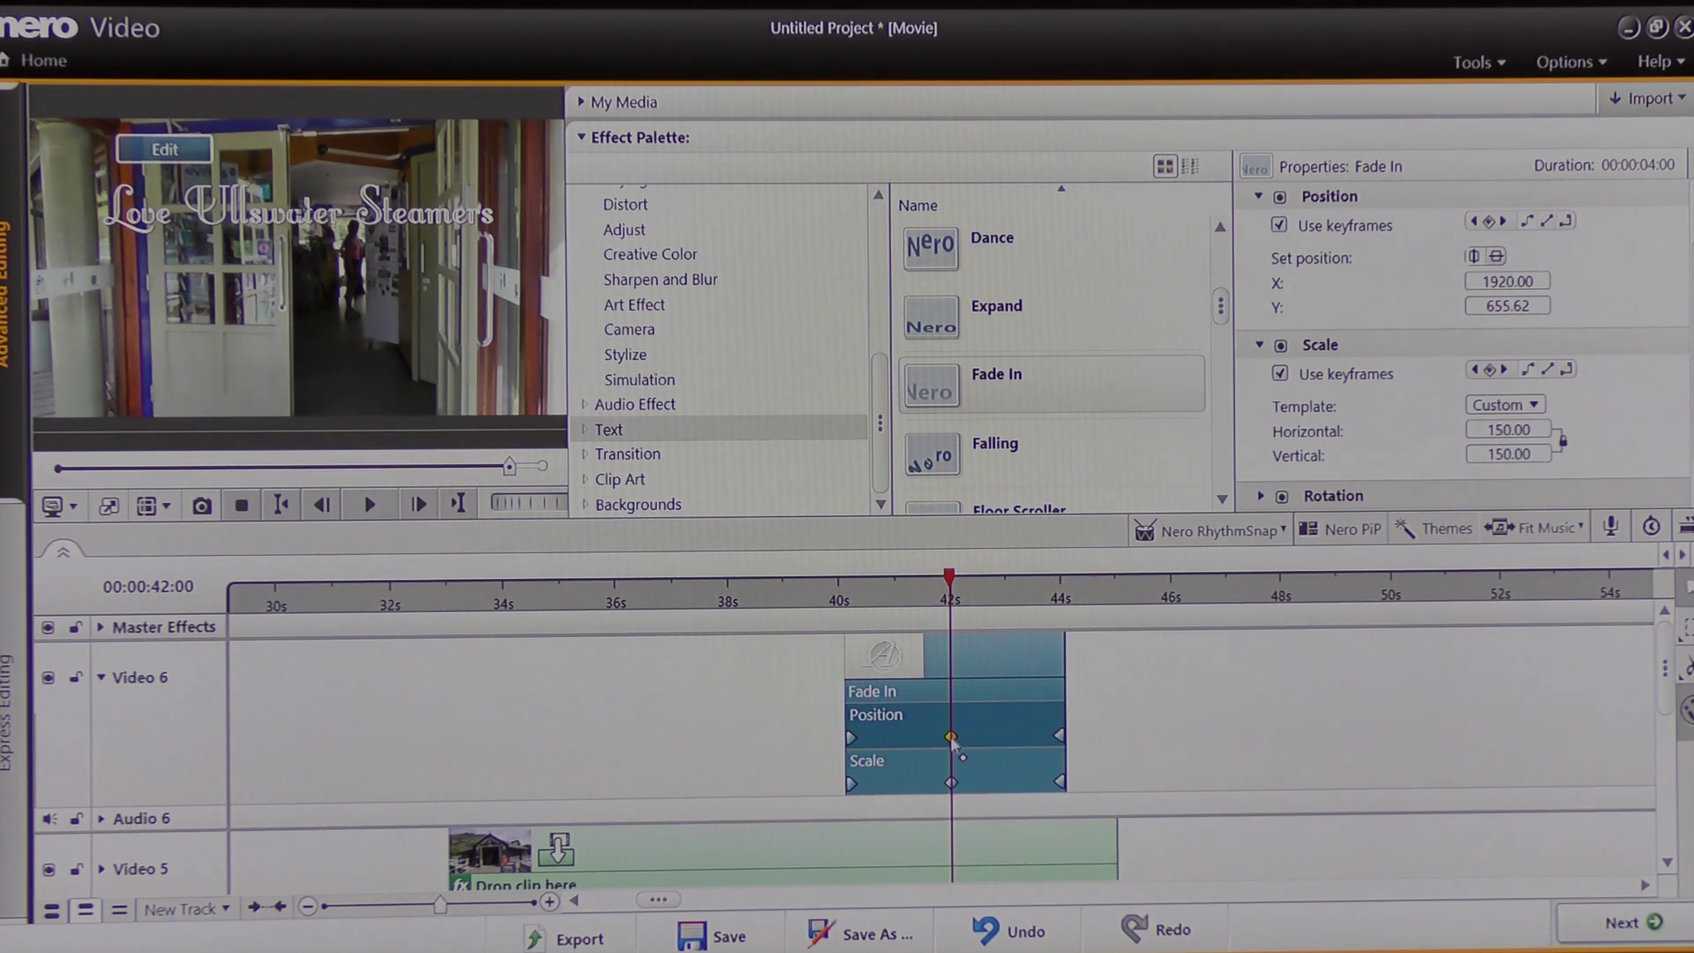
# Step: Delete the 42-second Position and Scale keyframes, then preview full screen from 39:21
pyautogui.press('Delete')
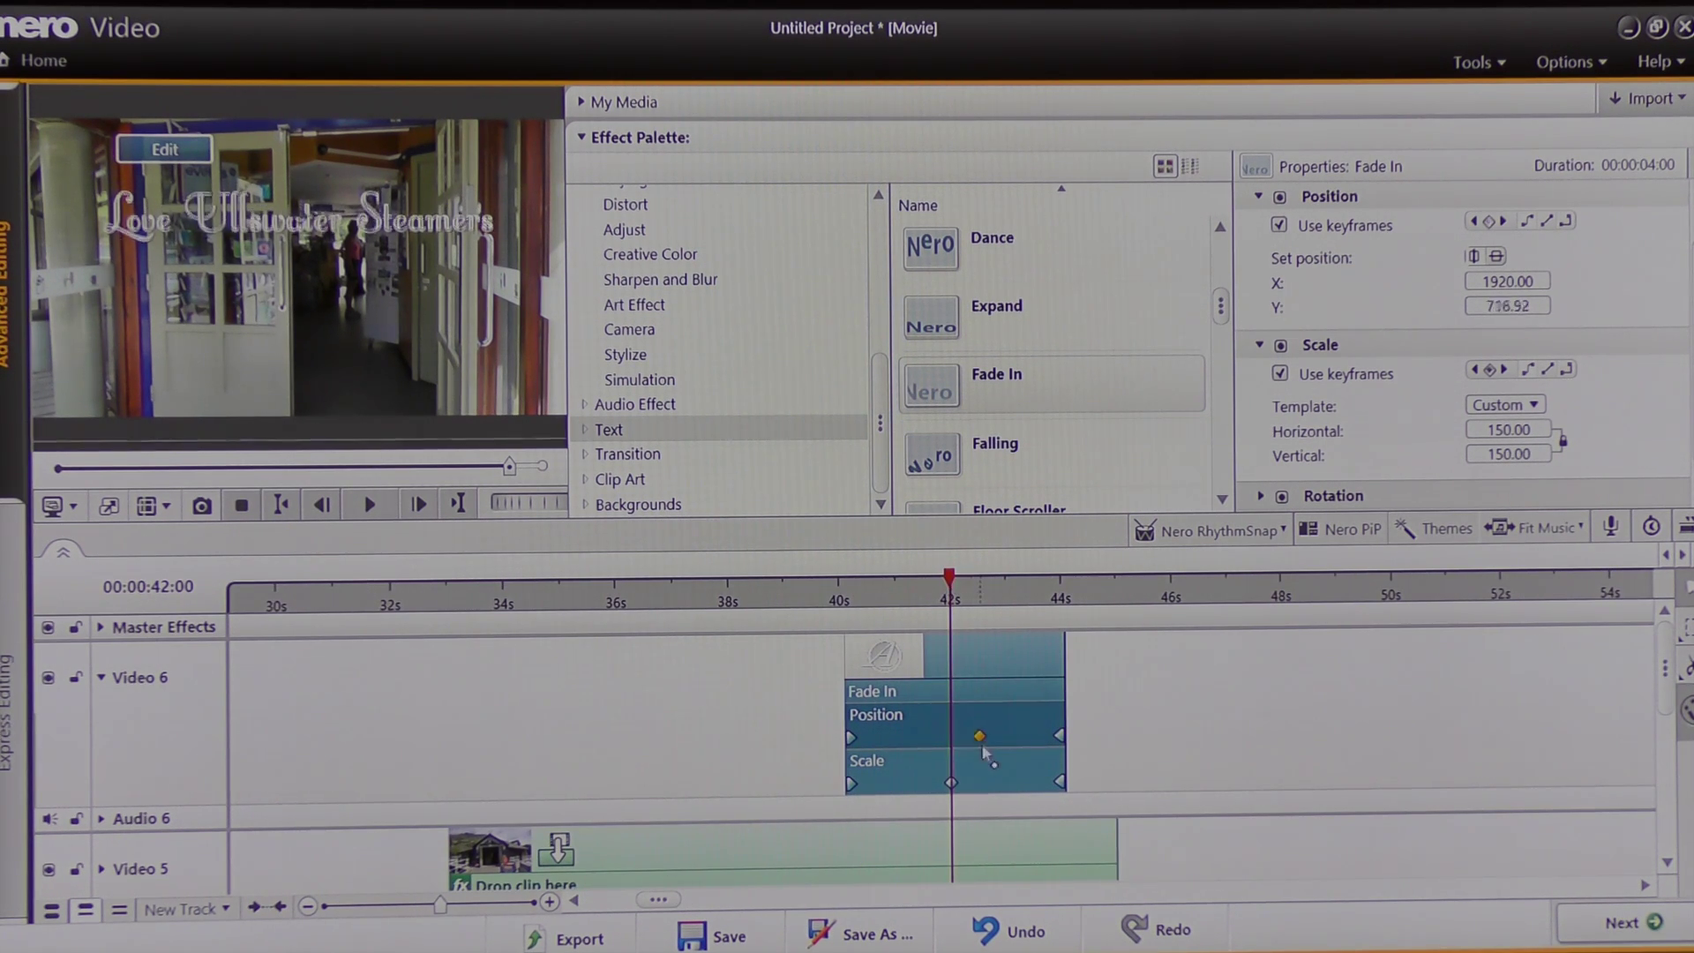
pyautogui.click(951, 782)
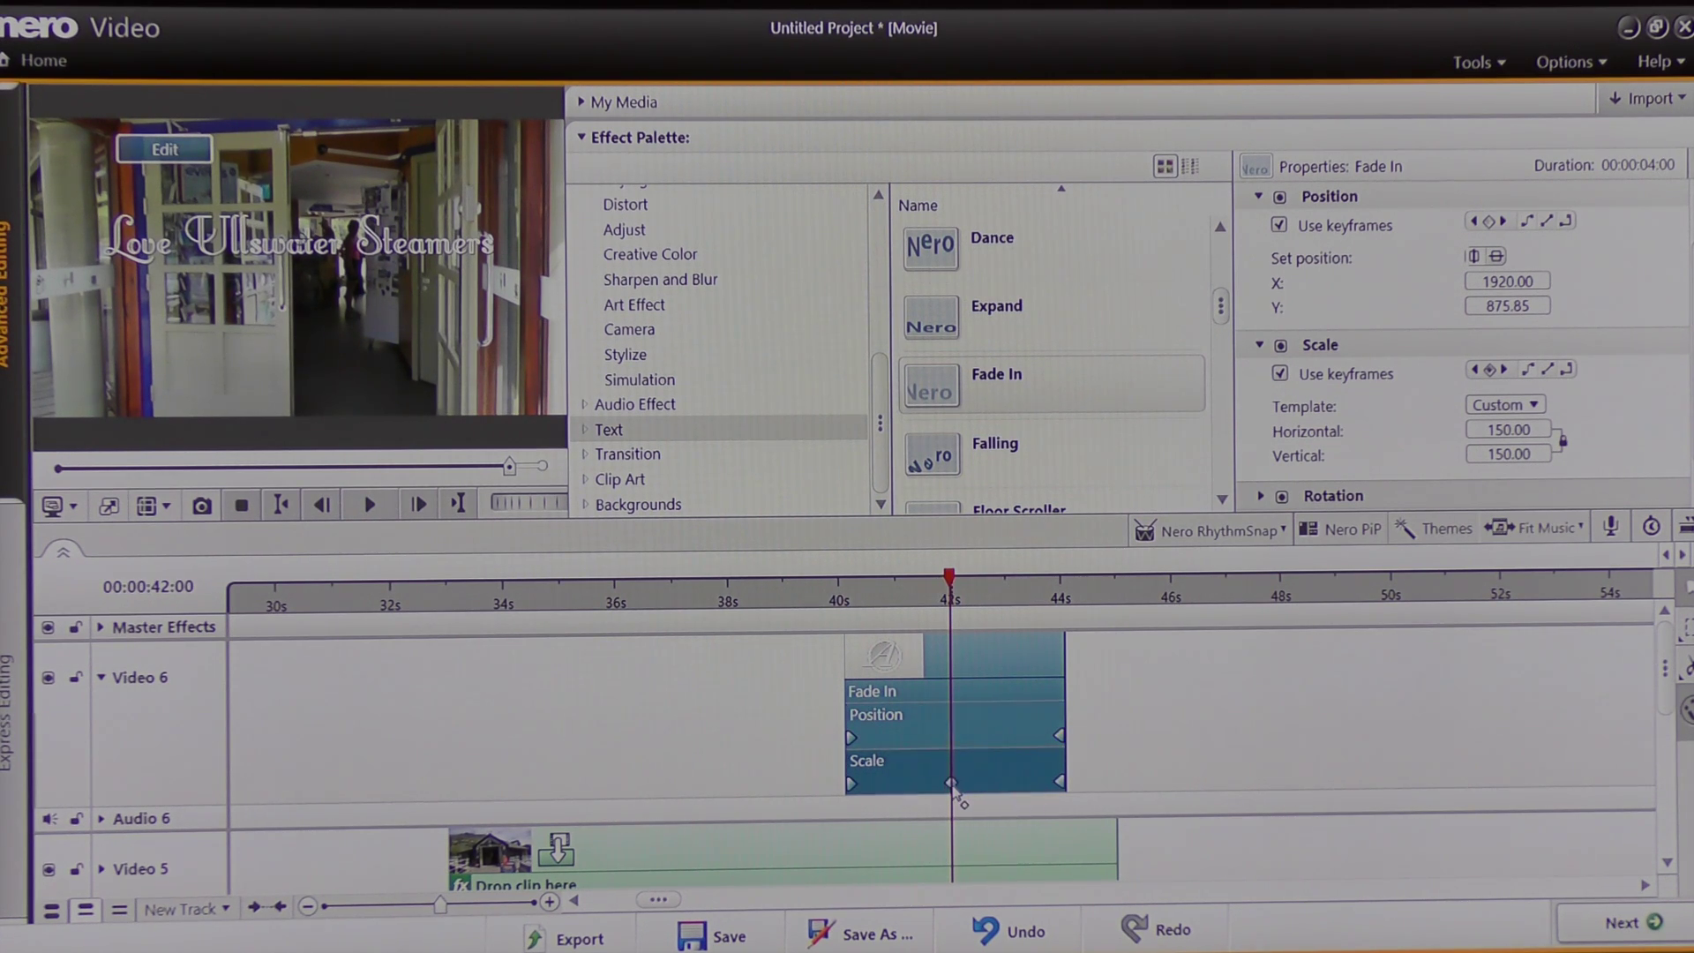
pyautogui.press('Delete')
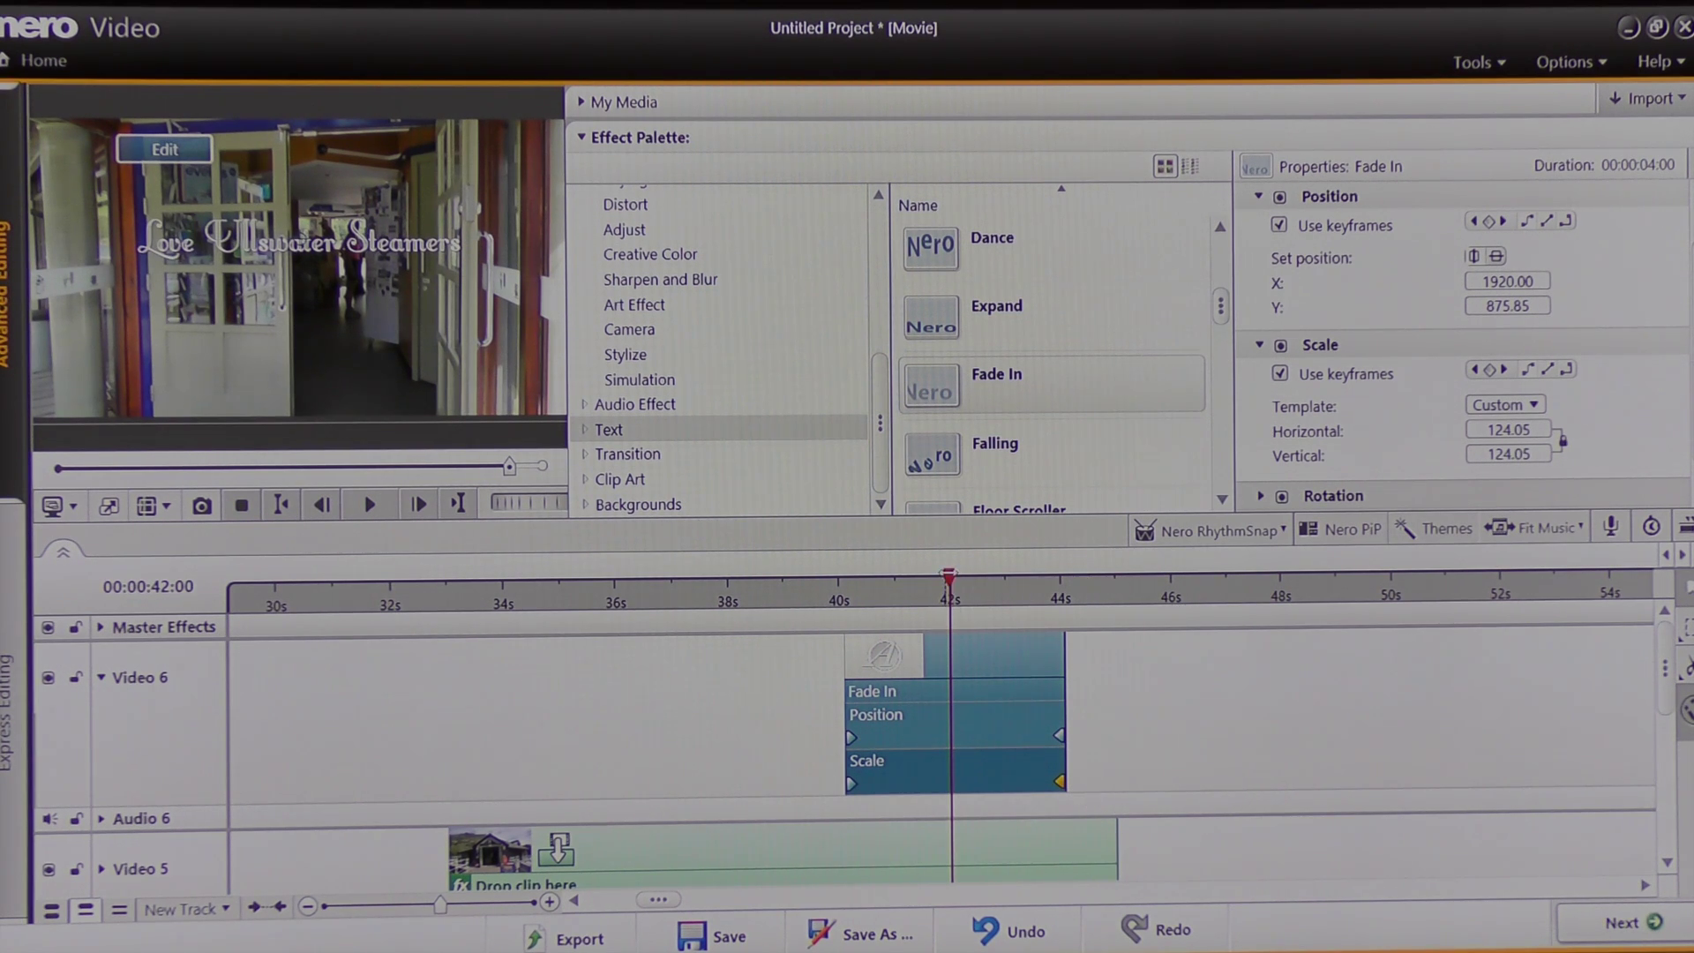
pyautogui.moveTo(948, 575); pyautogui.dragTo(829, 582)
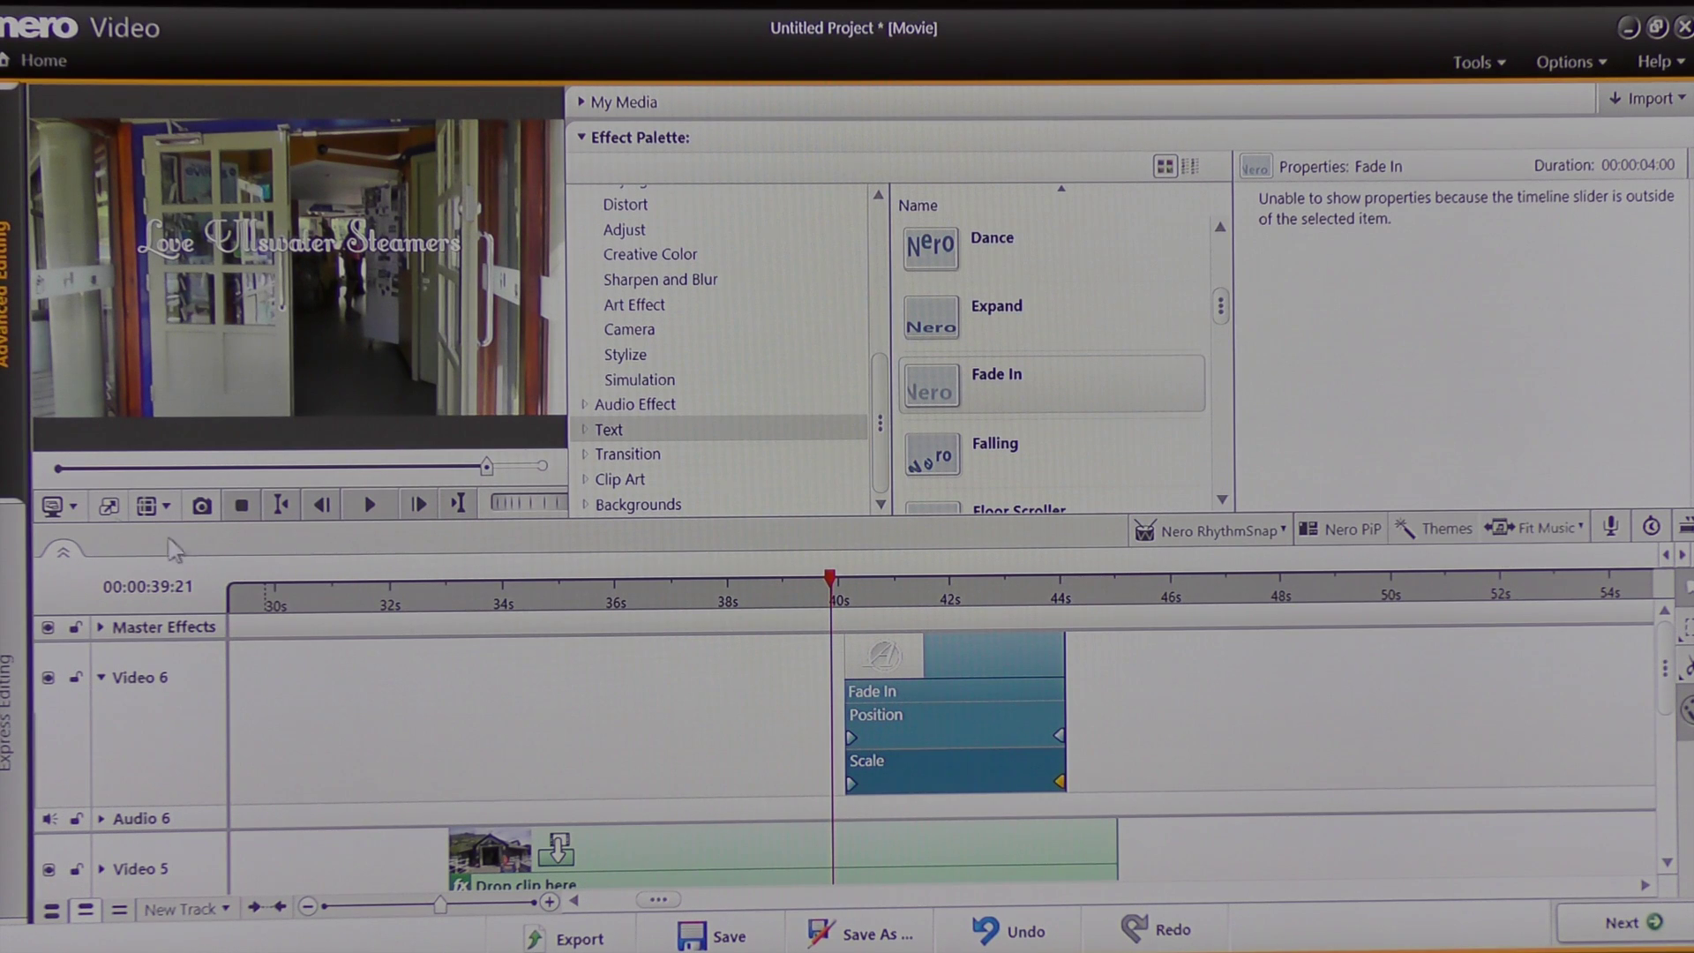
pyautogui.click(109, 507)
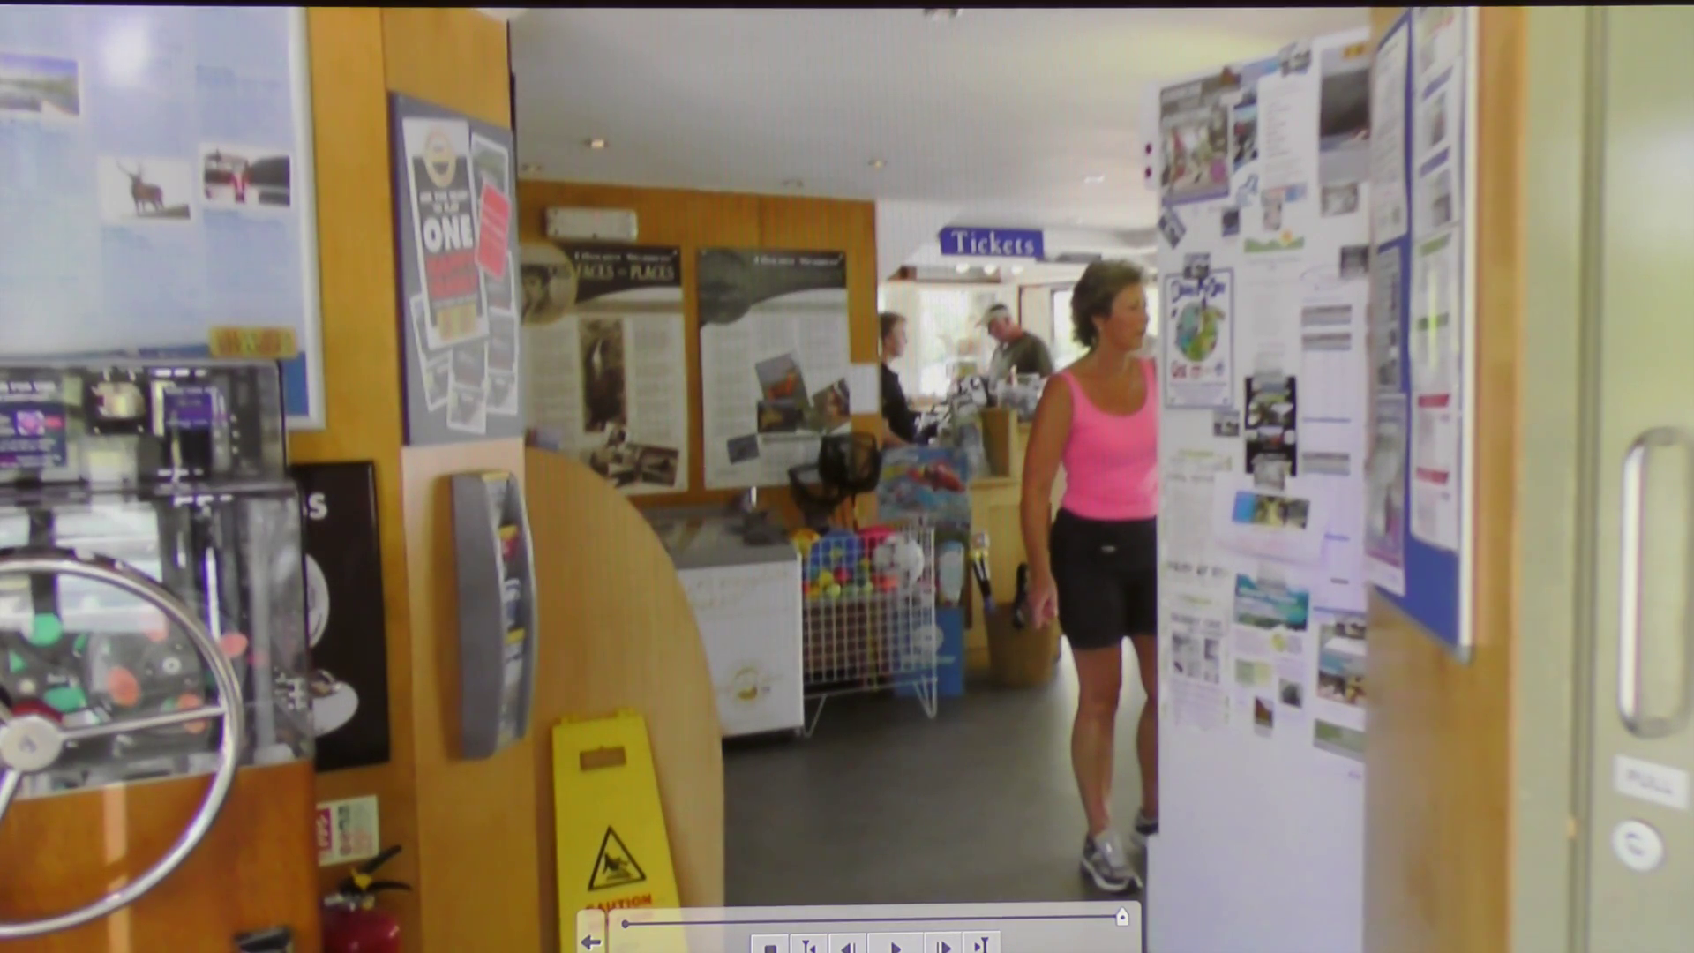
# Step: Exit the full-screen preview back to the editor
pyautogui.click(591, 940)
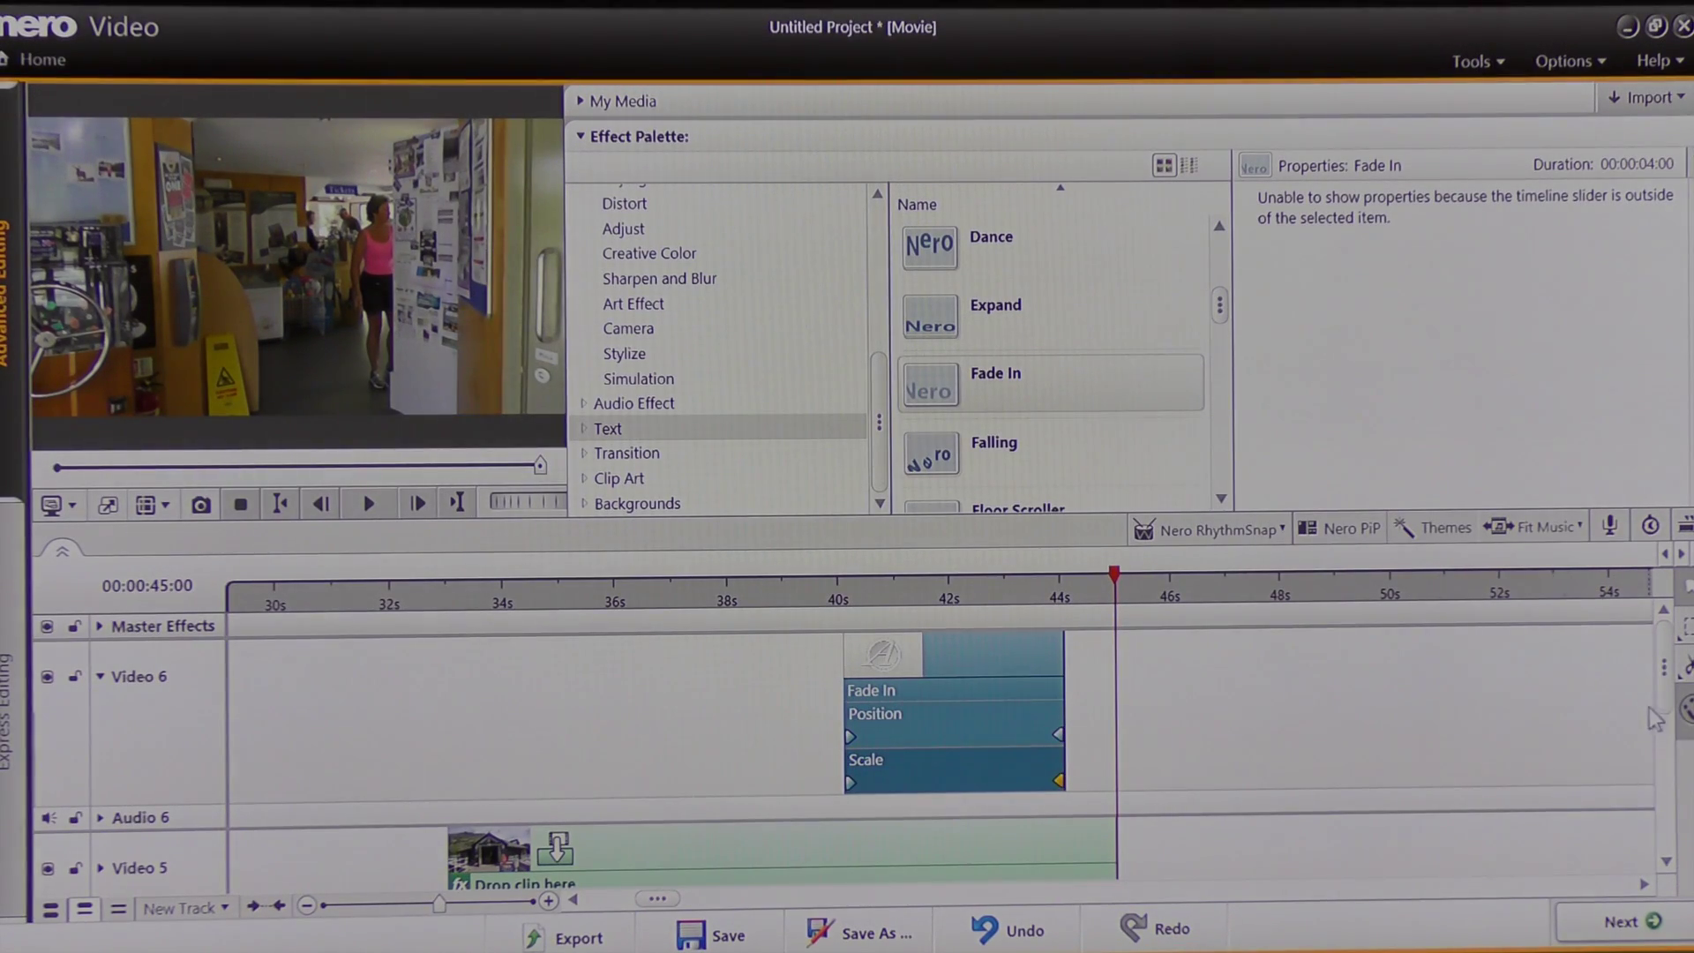
# Step: Add a Crossfade at the end of the Video 5 clip, lengthened to 00:00:01:20
pyautogui.moveTo(1669, 701); pyautogui.dragTo(1681, 737)
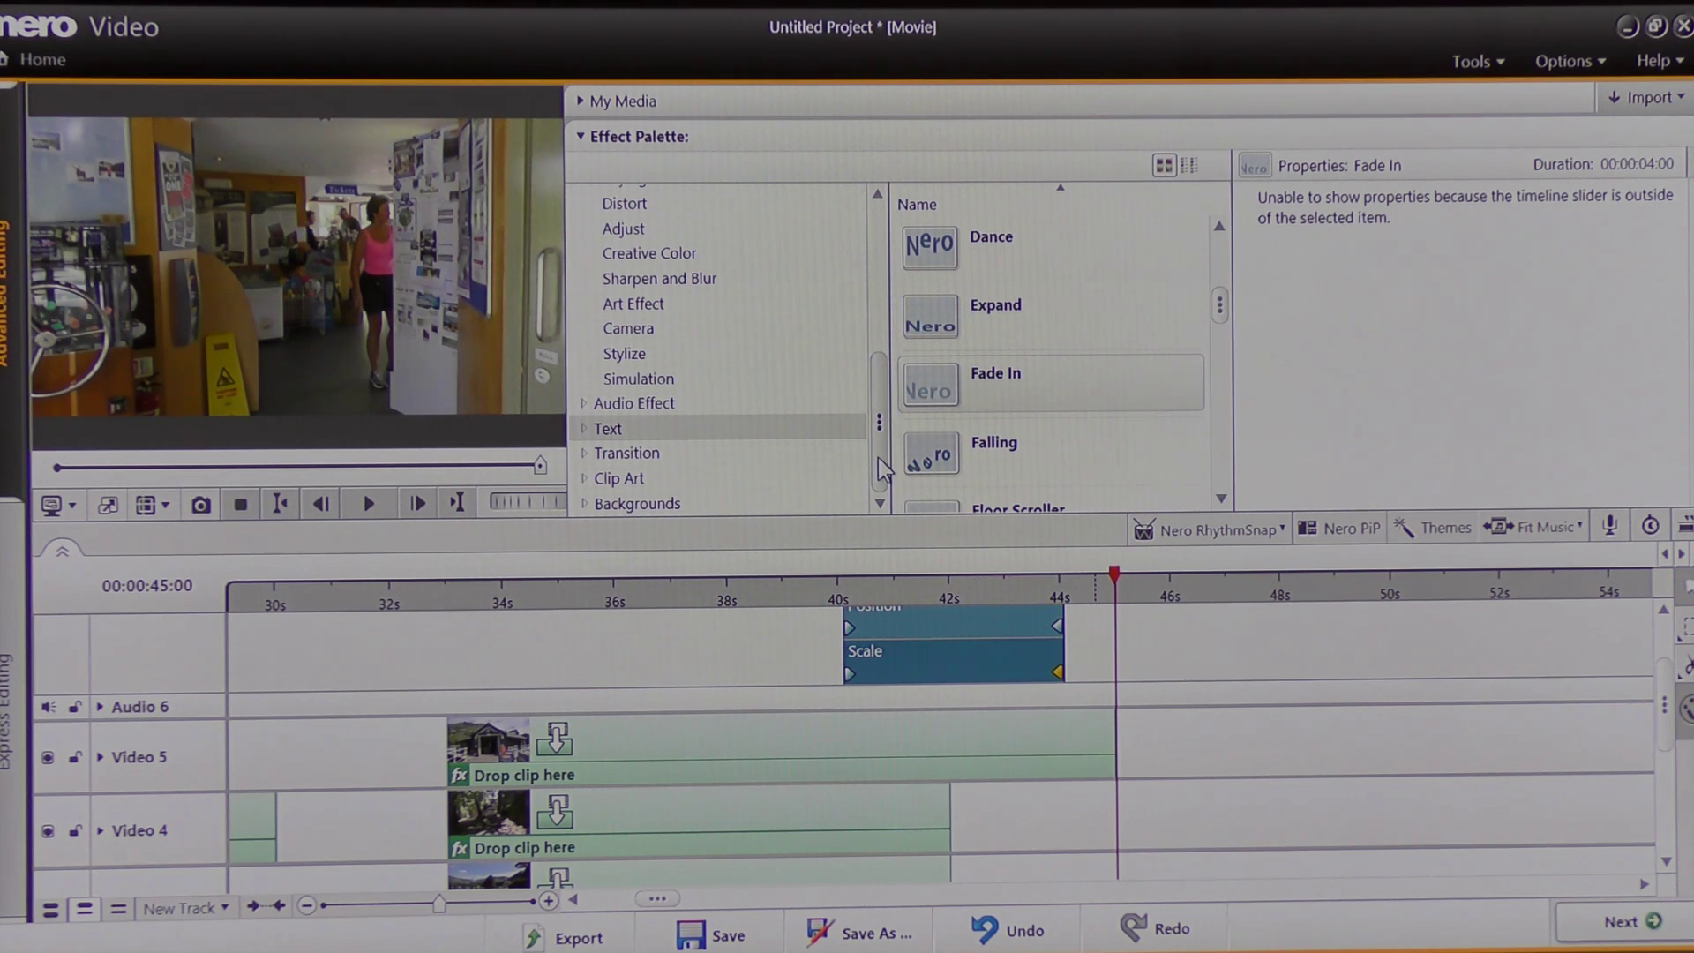
pyautogui.click(628, 455)
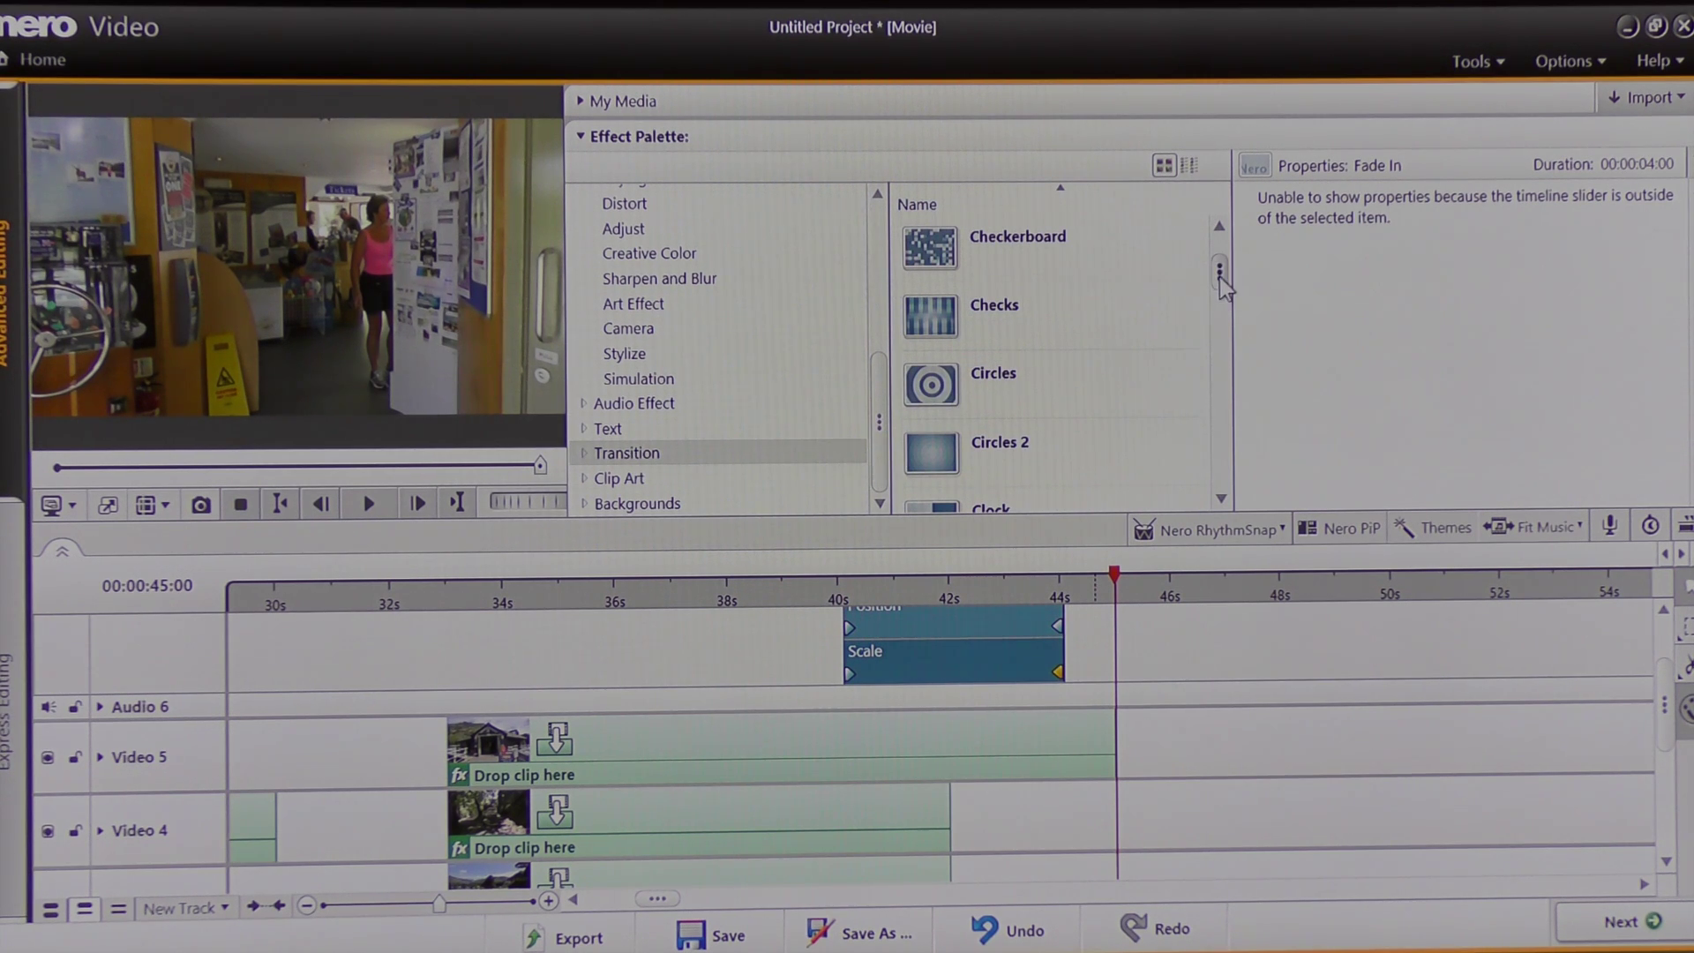
pyautogui.moveTo(1220, 281)
pyautogui.mouseDown()
pyautogui.moveTo(1222, 348)
pyautogui.moveTo(1216, 261)
pyautogui.moveTo(1215, 288)
pyautogui.mouseUp()
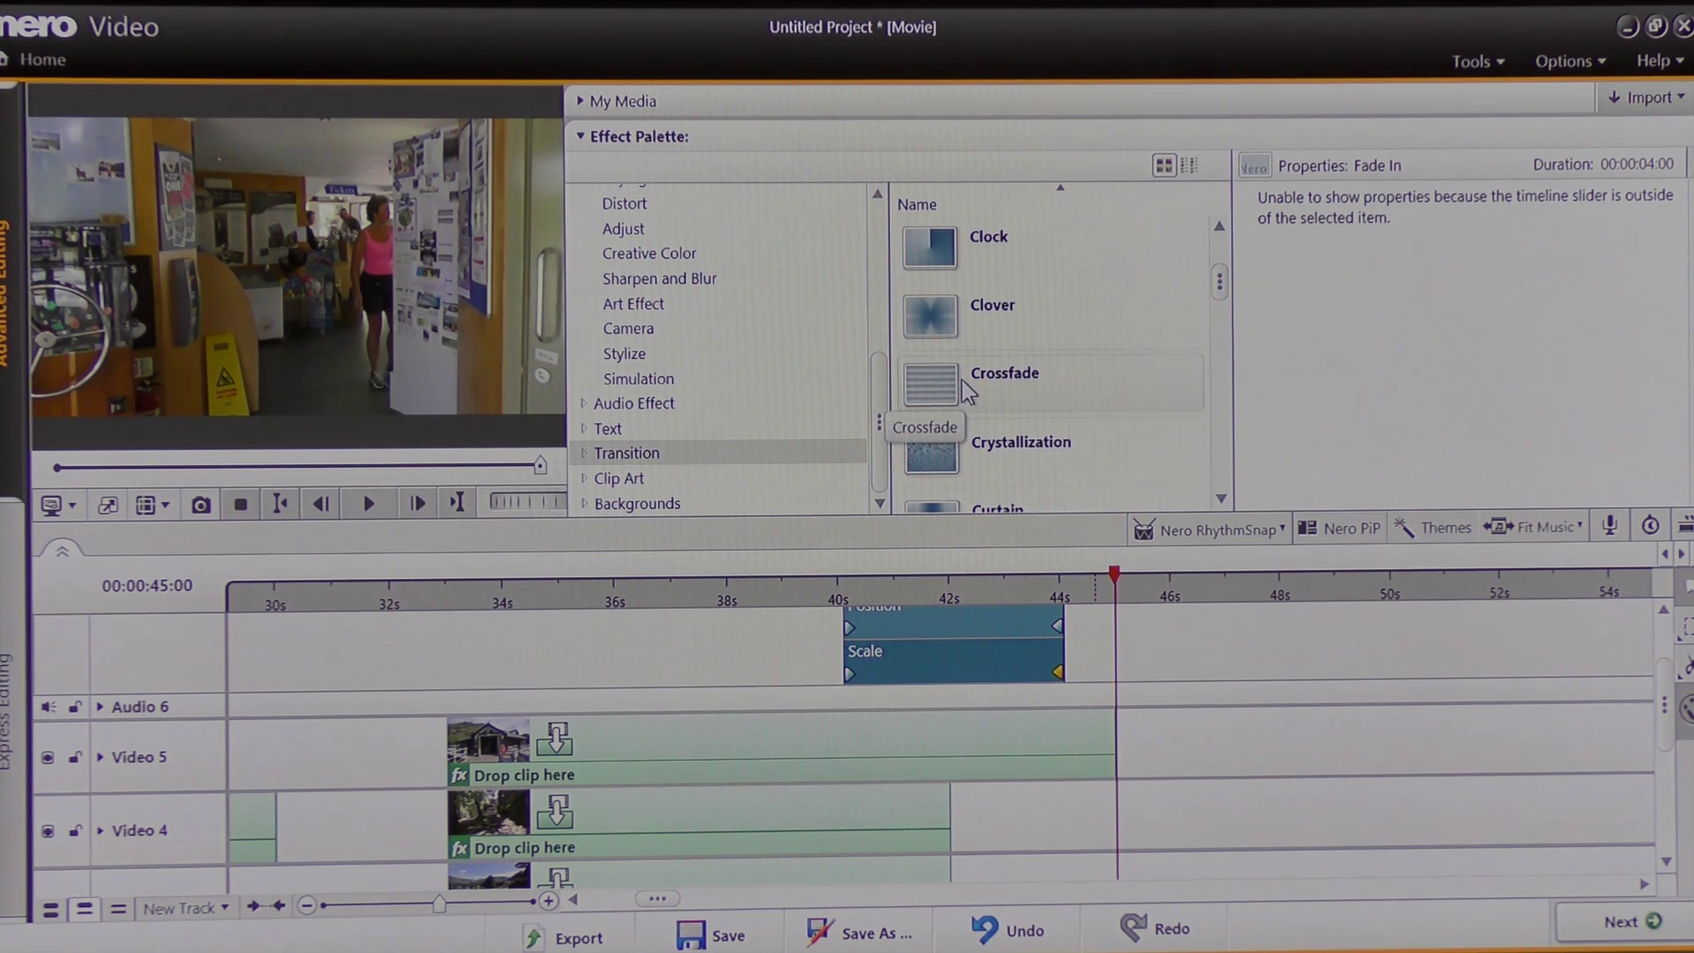
pyautogui.moveTo(962, 379); pyautogui.dragTo(1103, 750)
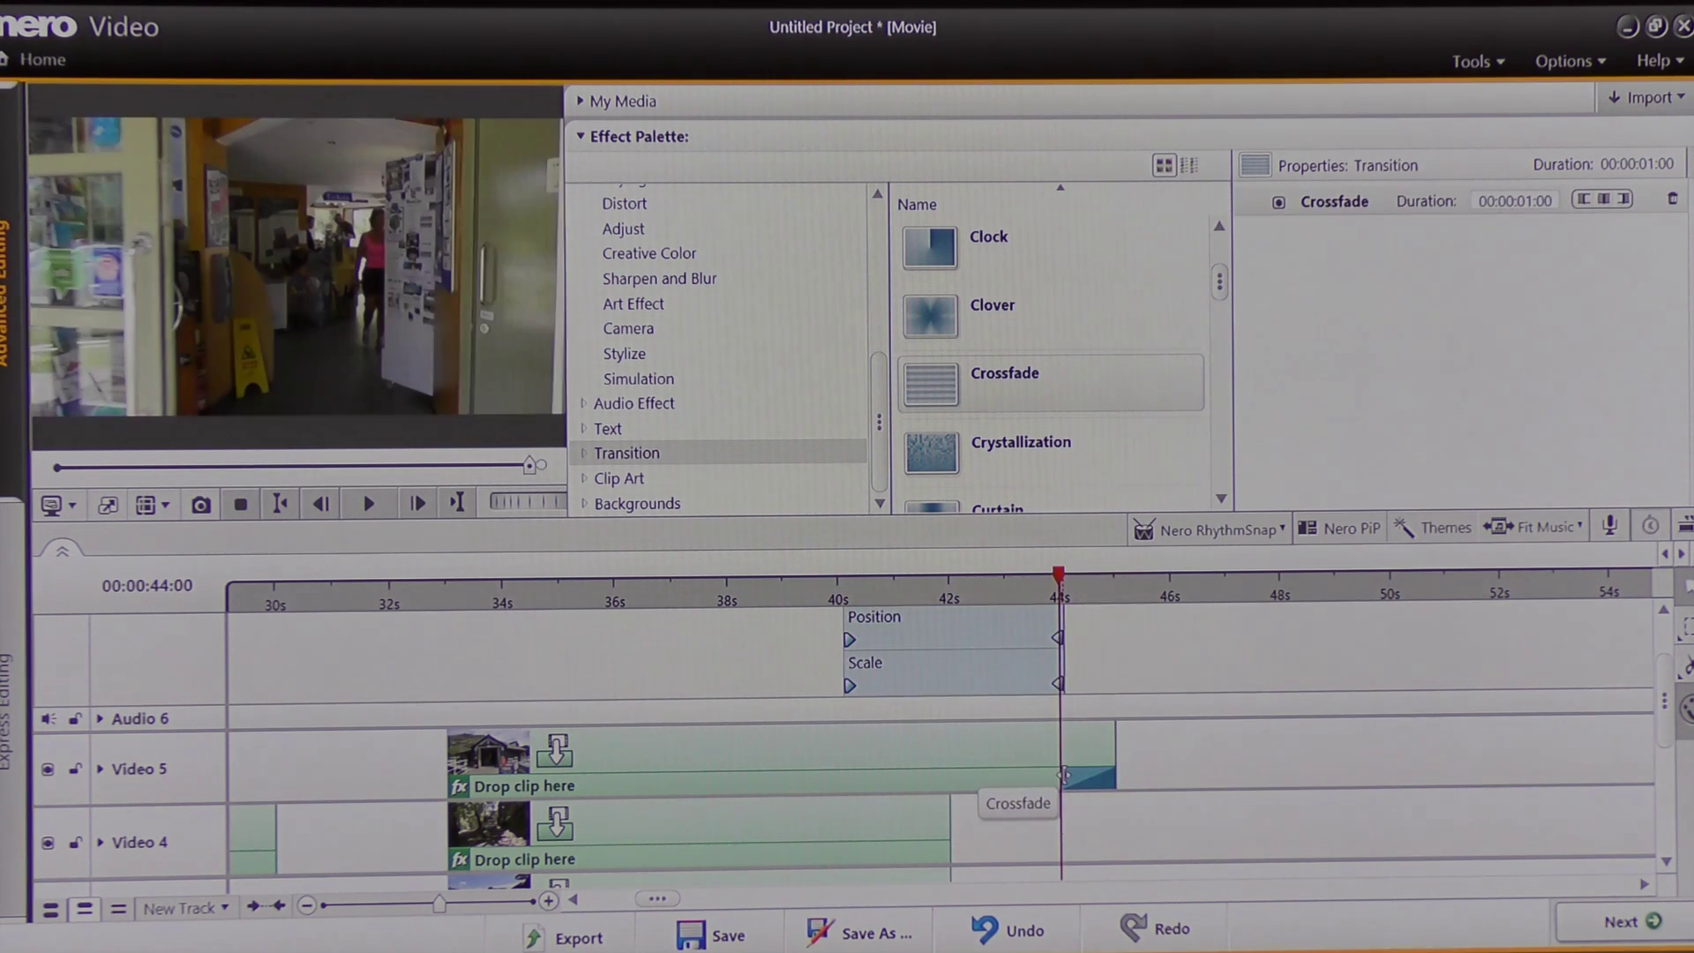
pyautogui.moveTo(1063, 777); pyautogui.dragTo(1016, 781)
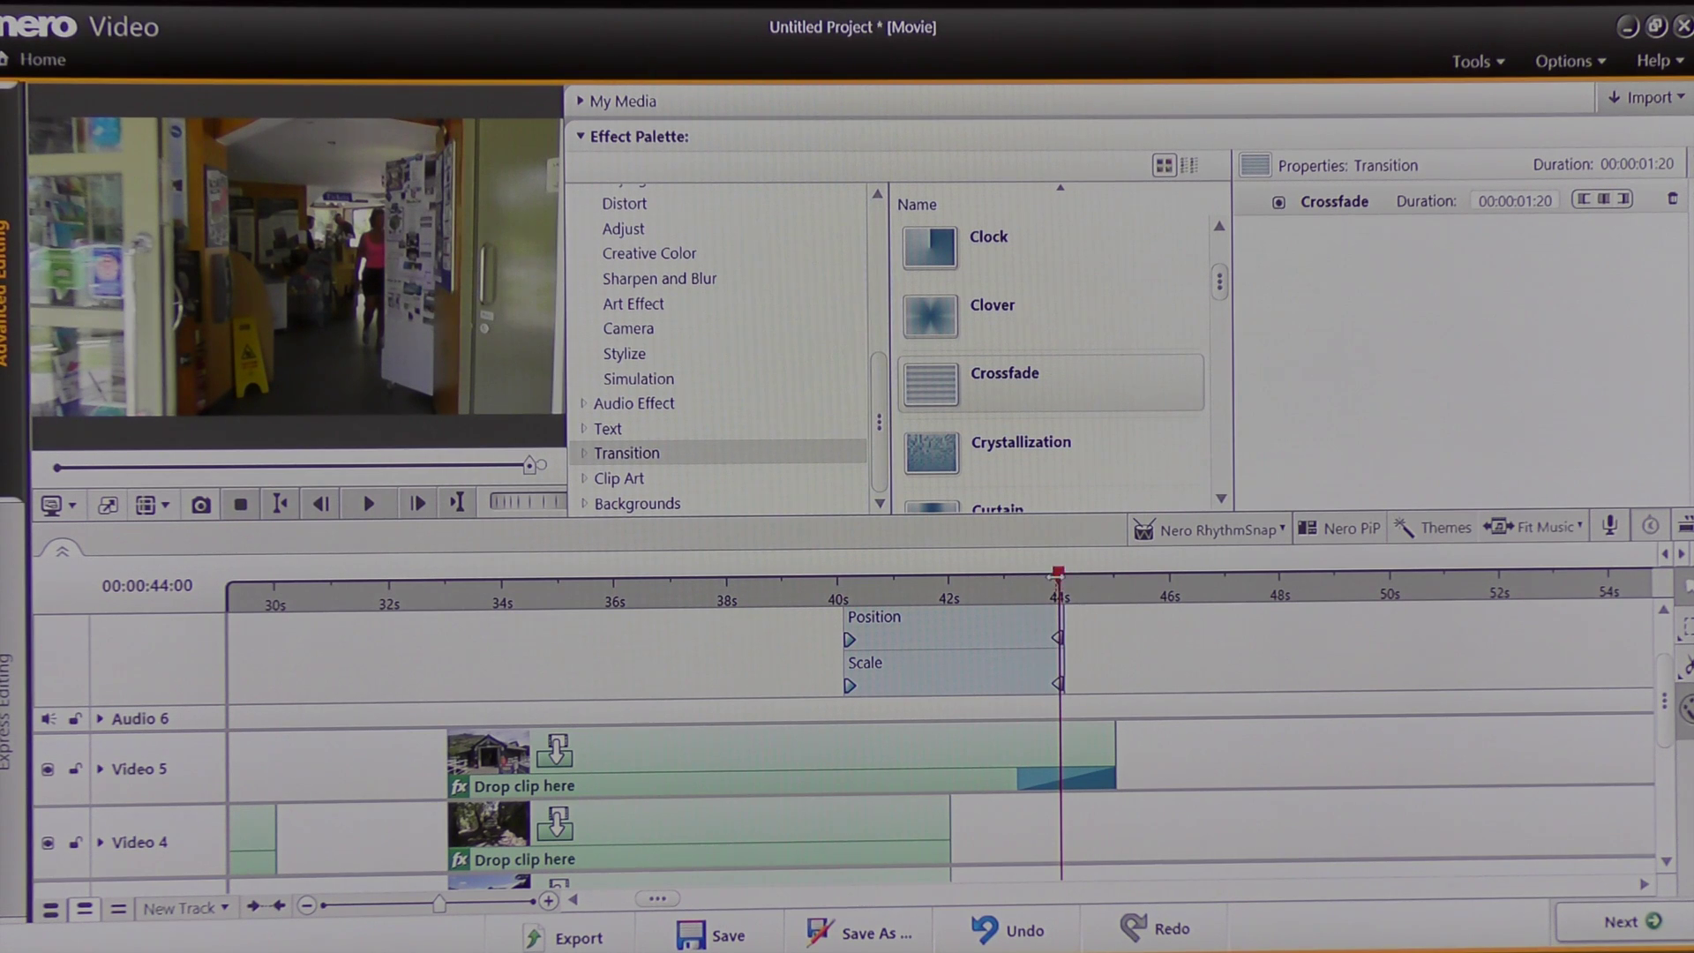
pyautogui.moveTo(1054, 574); pyautogui.dragTo(1016, 598)
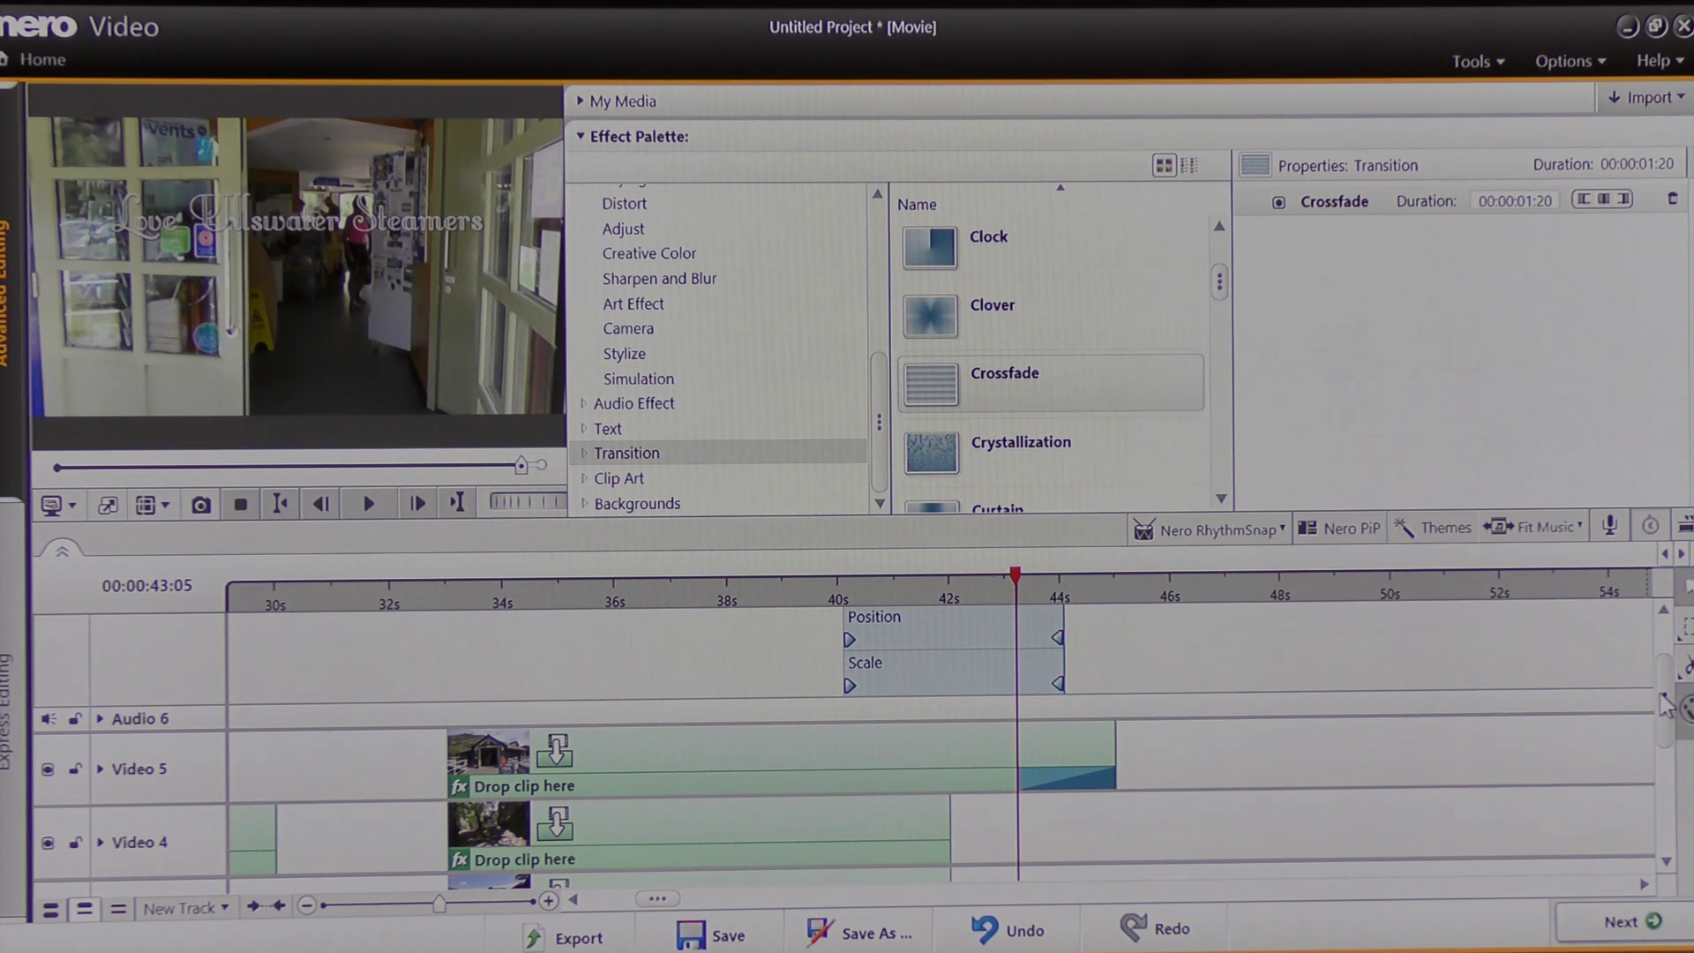
pyautogui.moveTo(1665, 703); pyautogui.dragTo(1681, 836)
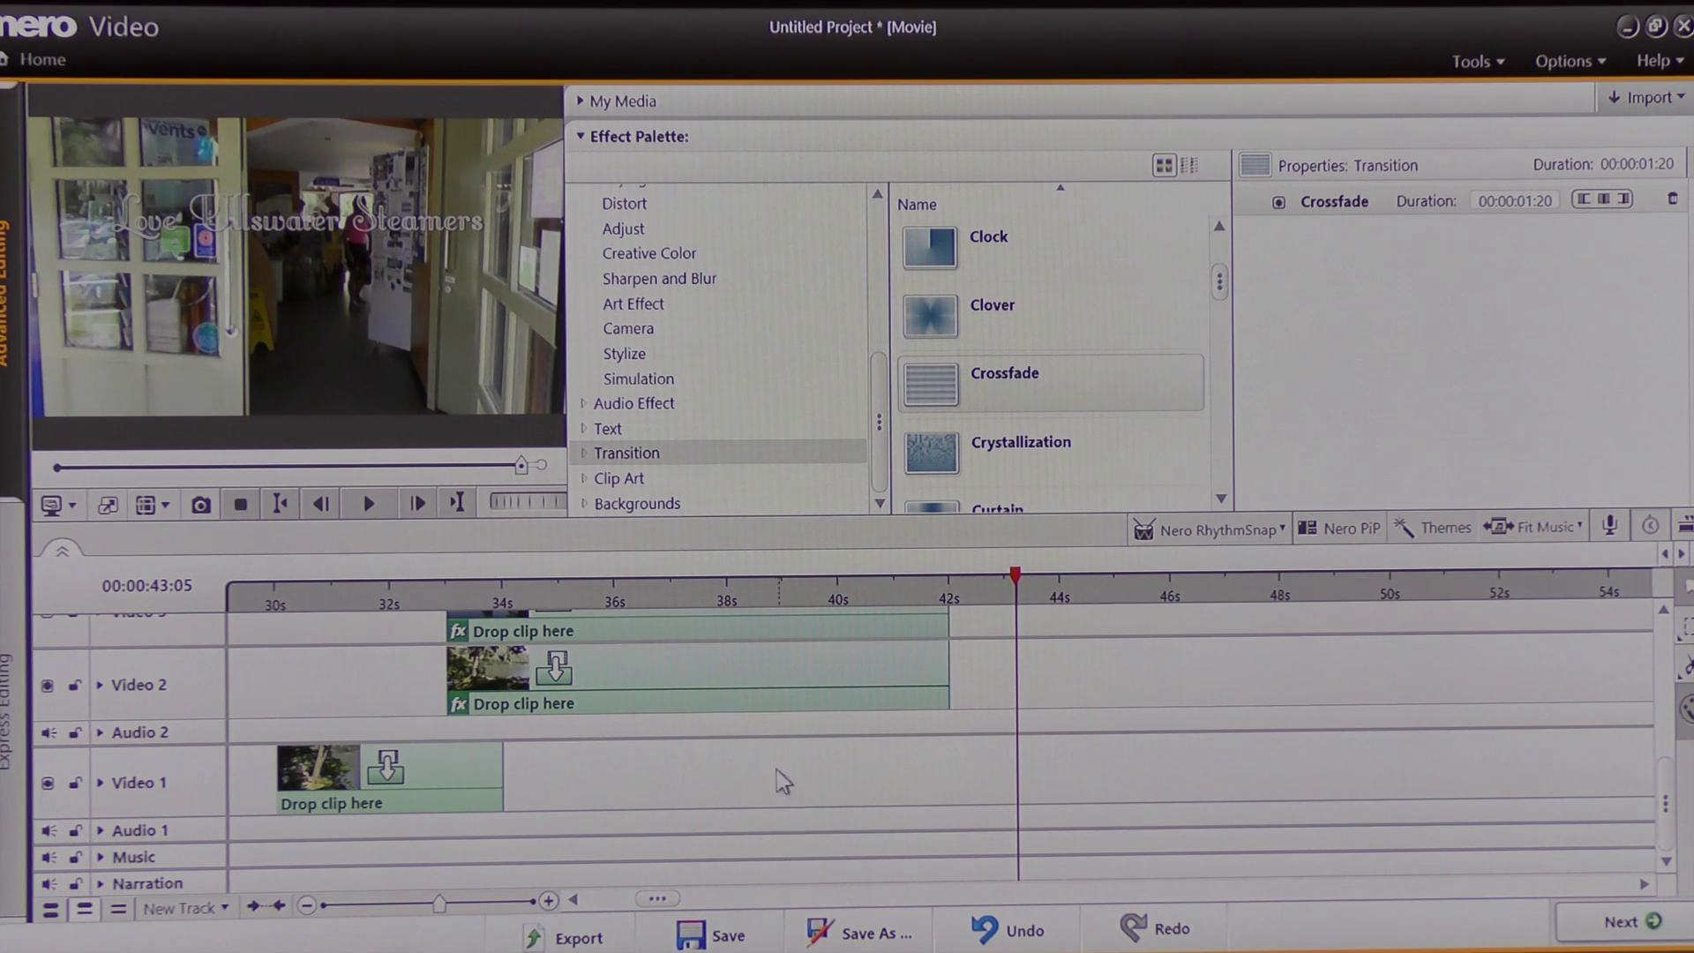
# Step: Place the 80s Slideshow track from the My Media Audio library onto the Music track
pyautogui.click(580, 136)
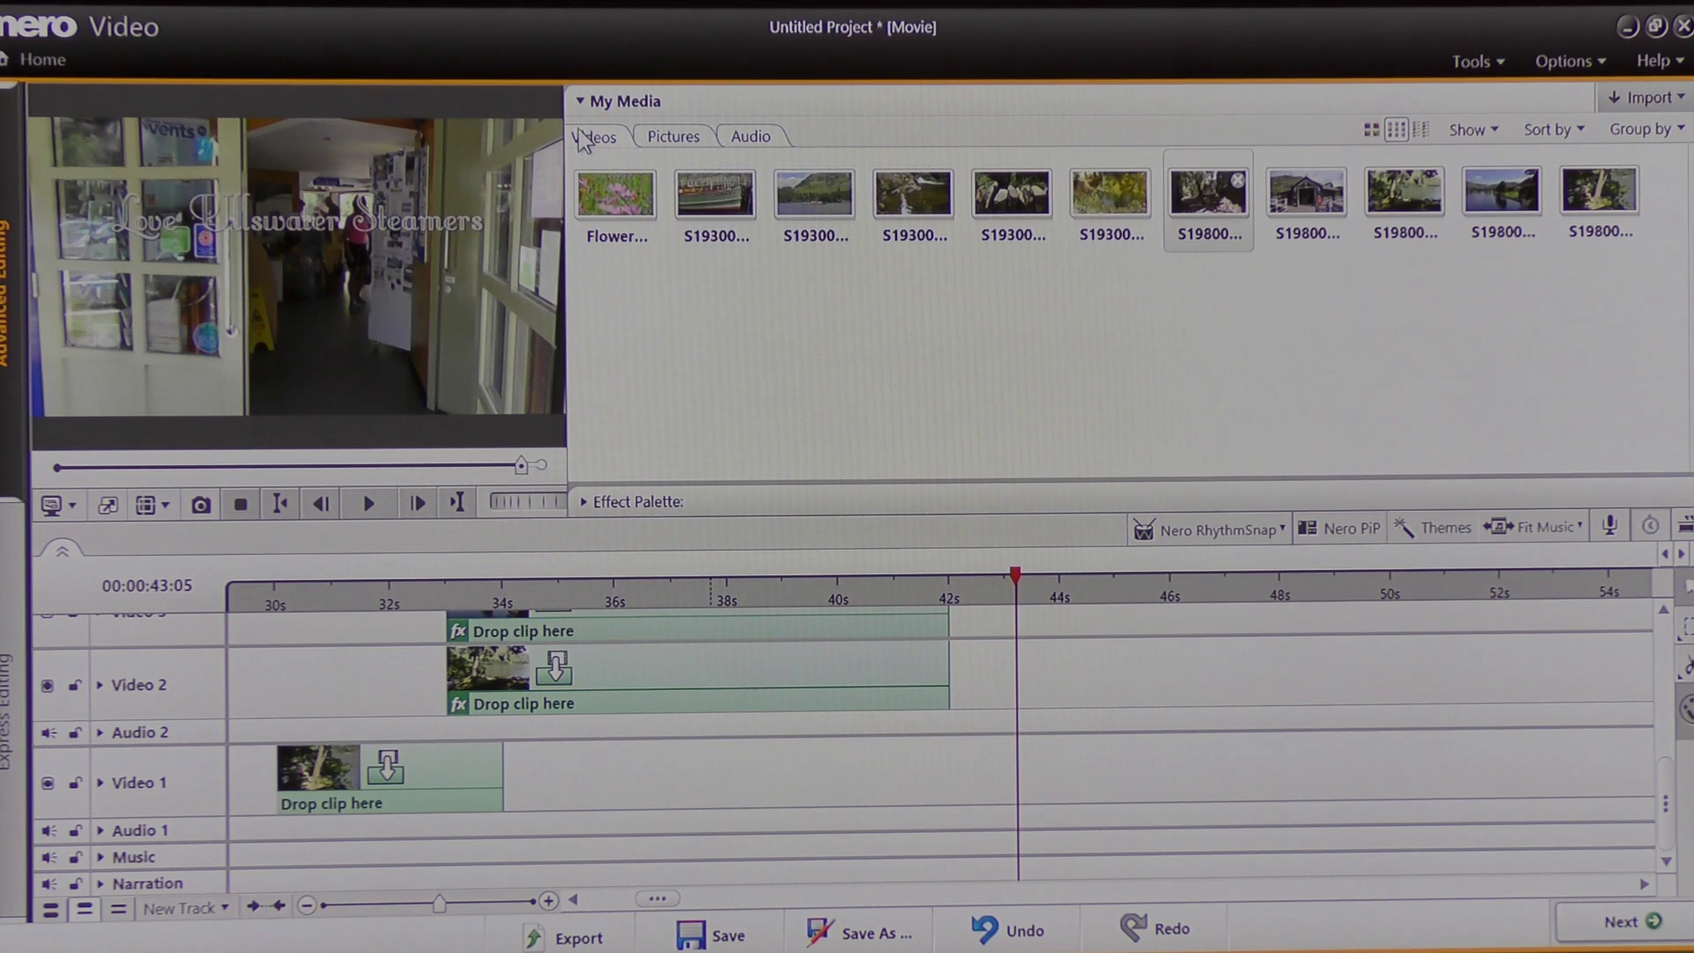
pyautogui.click(754, 139)
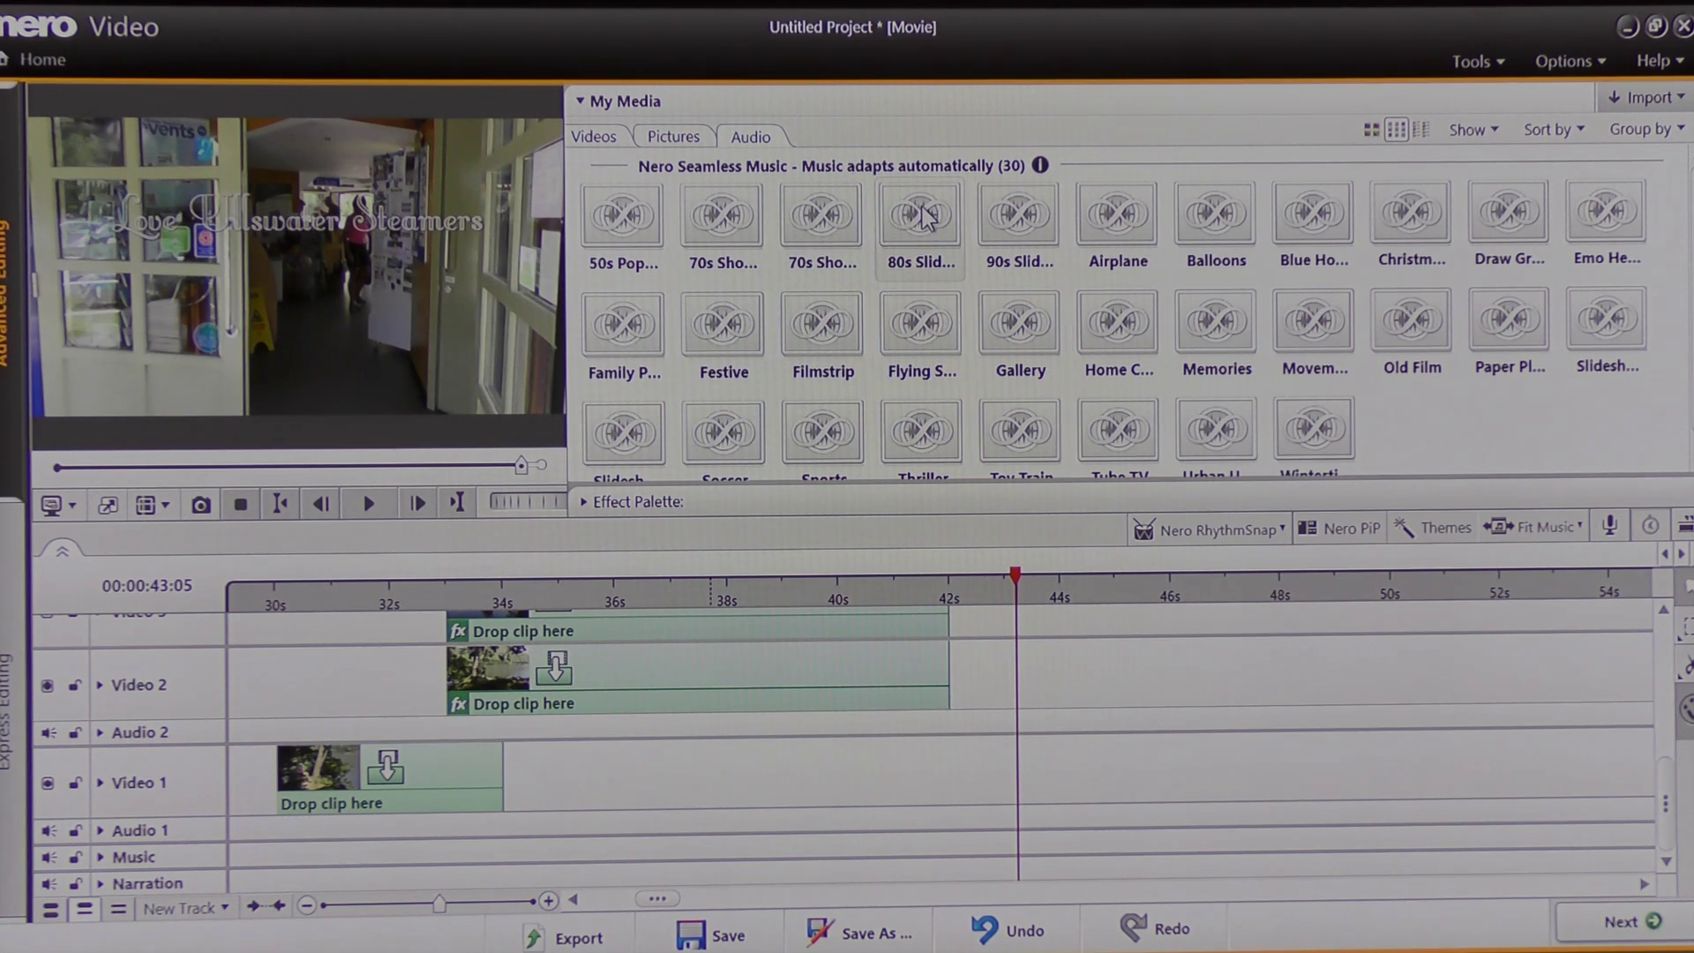
pyautogui.moveTo(923, 216); pyautogui.dragTo(209, 856)
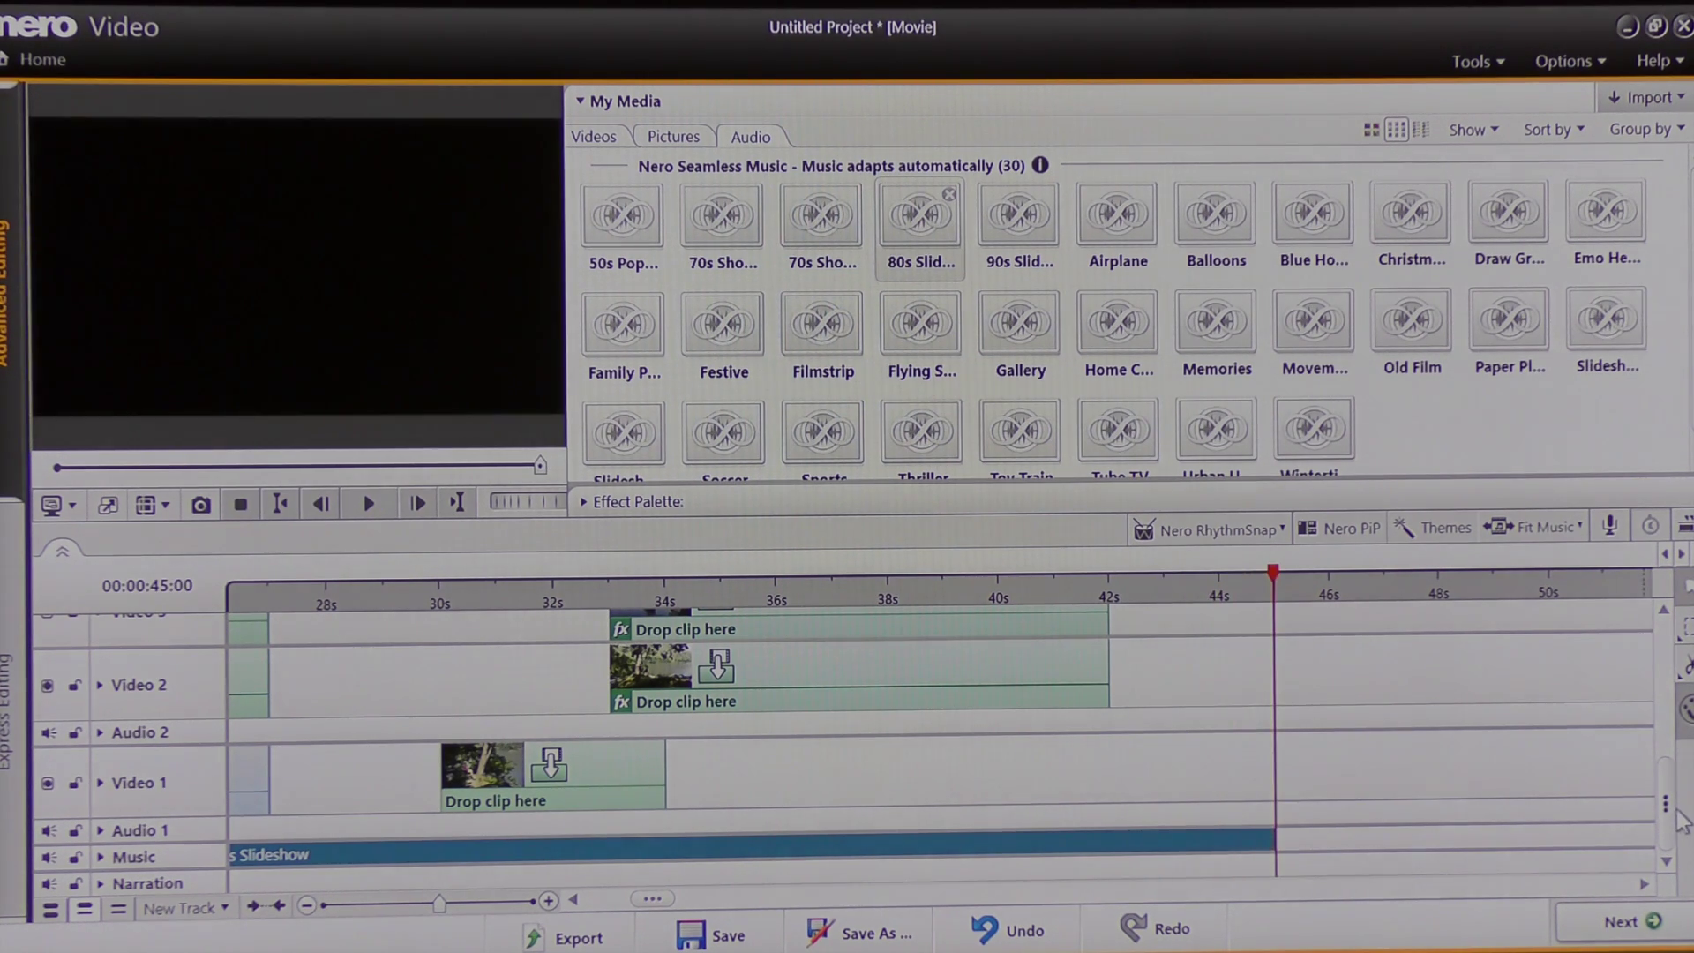
pyautogui.moveTo(1666, 804); pyautogui.dragTo(1665, 840)
# Step: Start the export, declining to save the project first
pyautogui.click(559, 940)
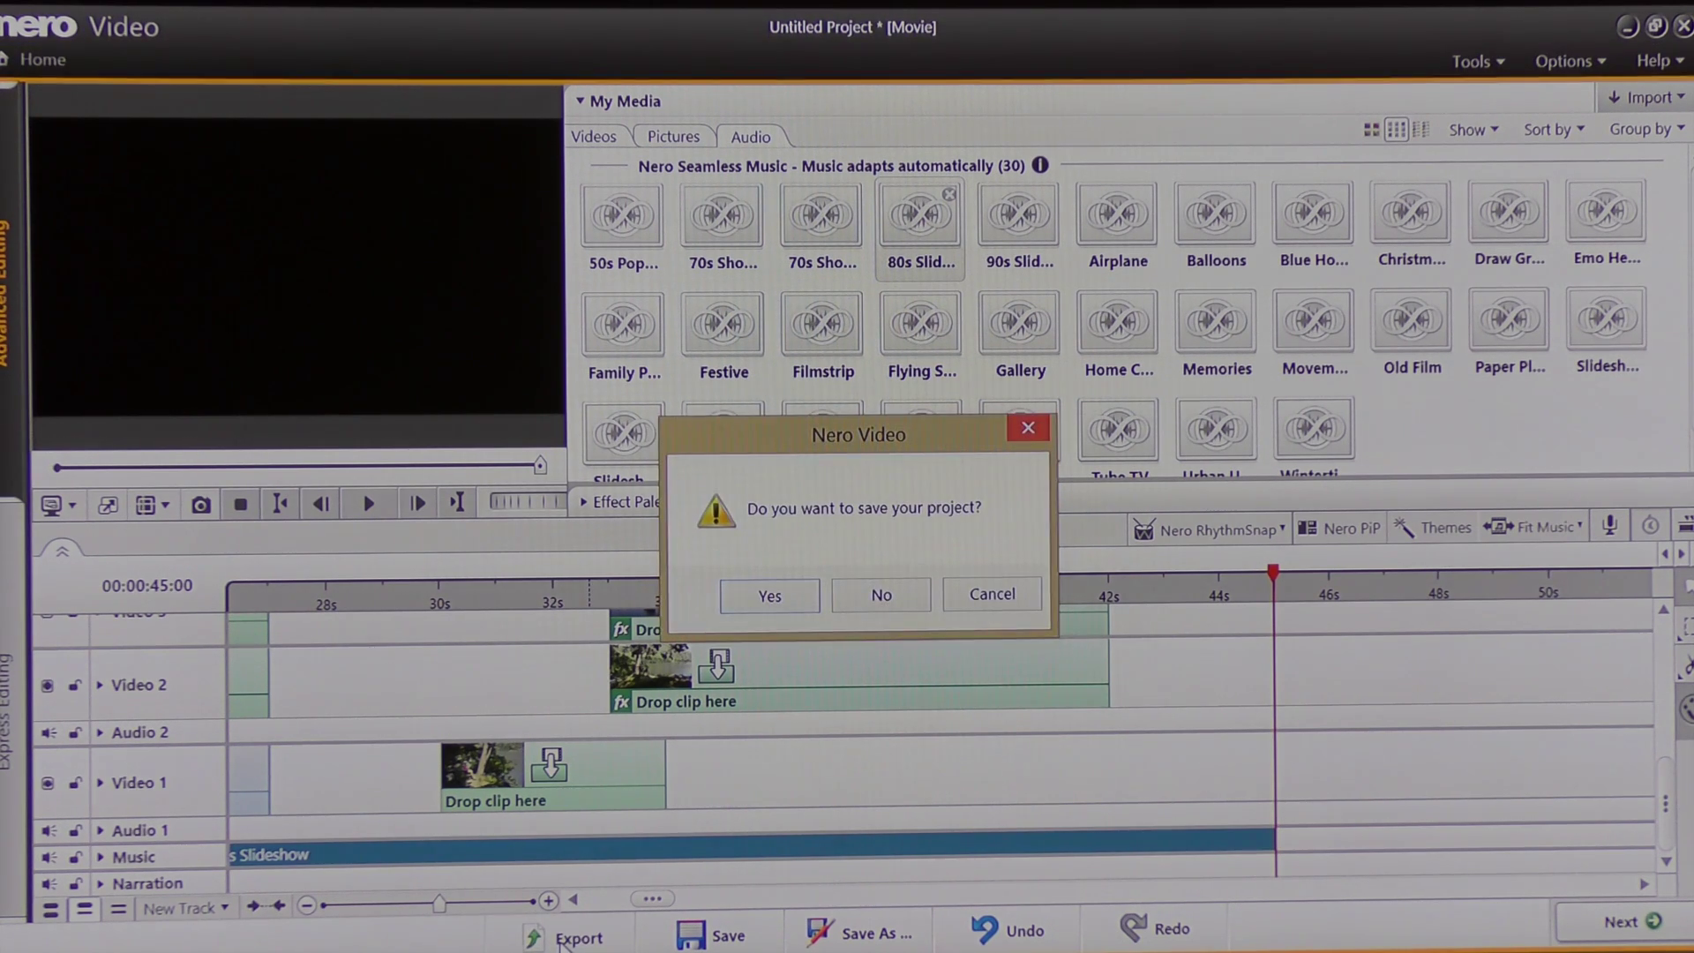
pyautogui.click(901, 596)
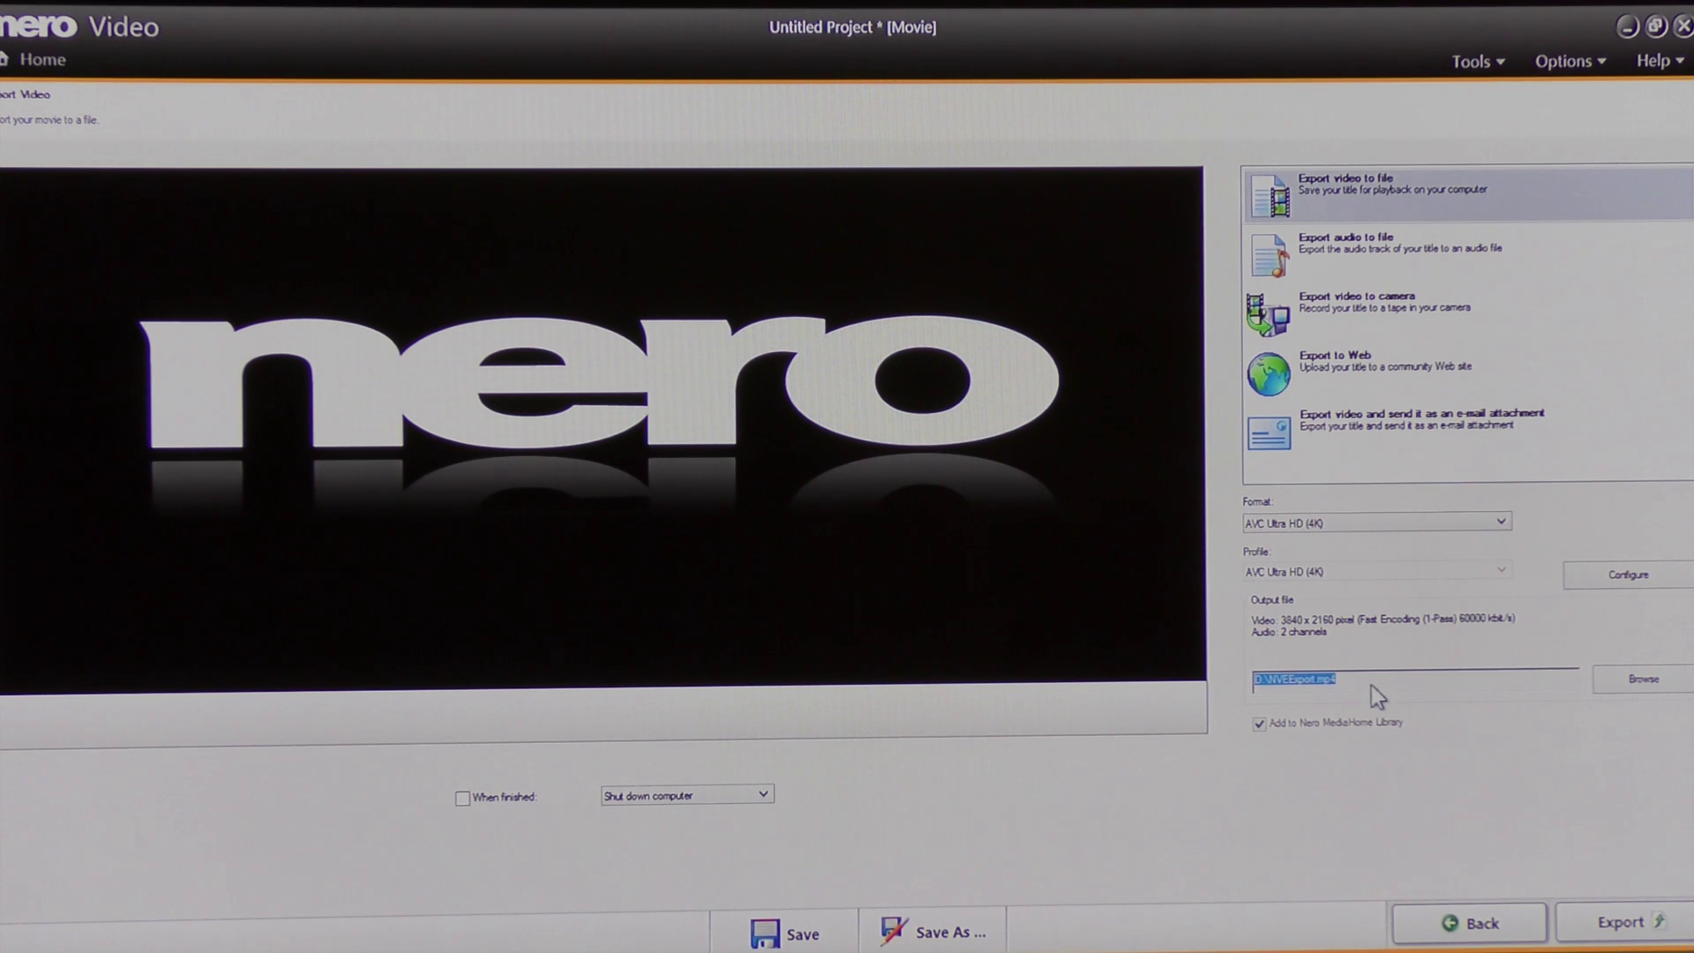
# Step: Export the movie to drive D as 'Love Ullswater' and acknowledge the completion message
pyautogui.click(1668, 686)
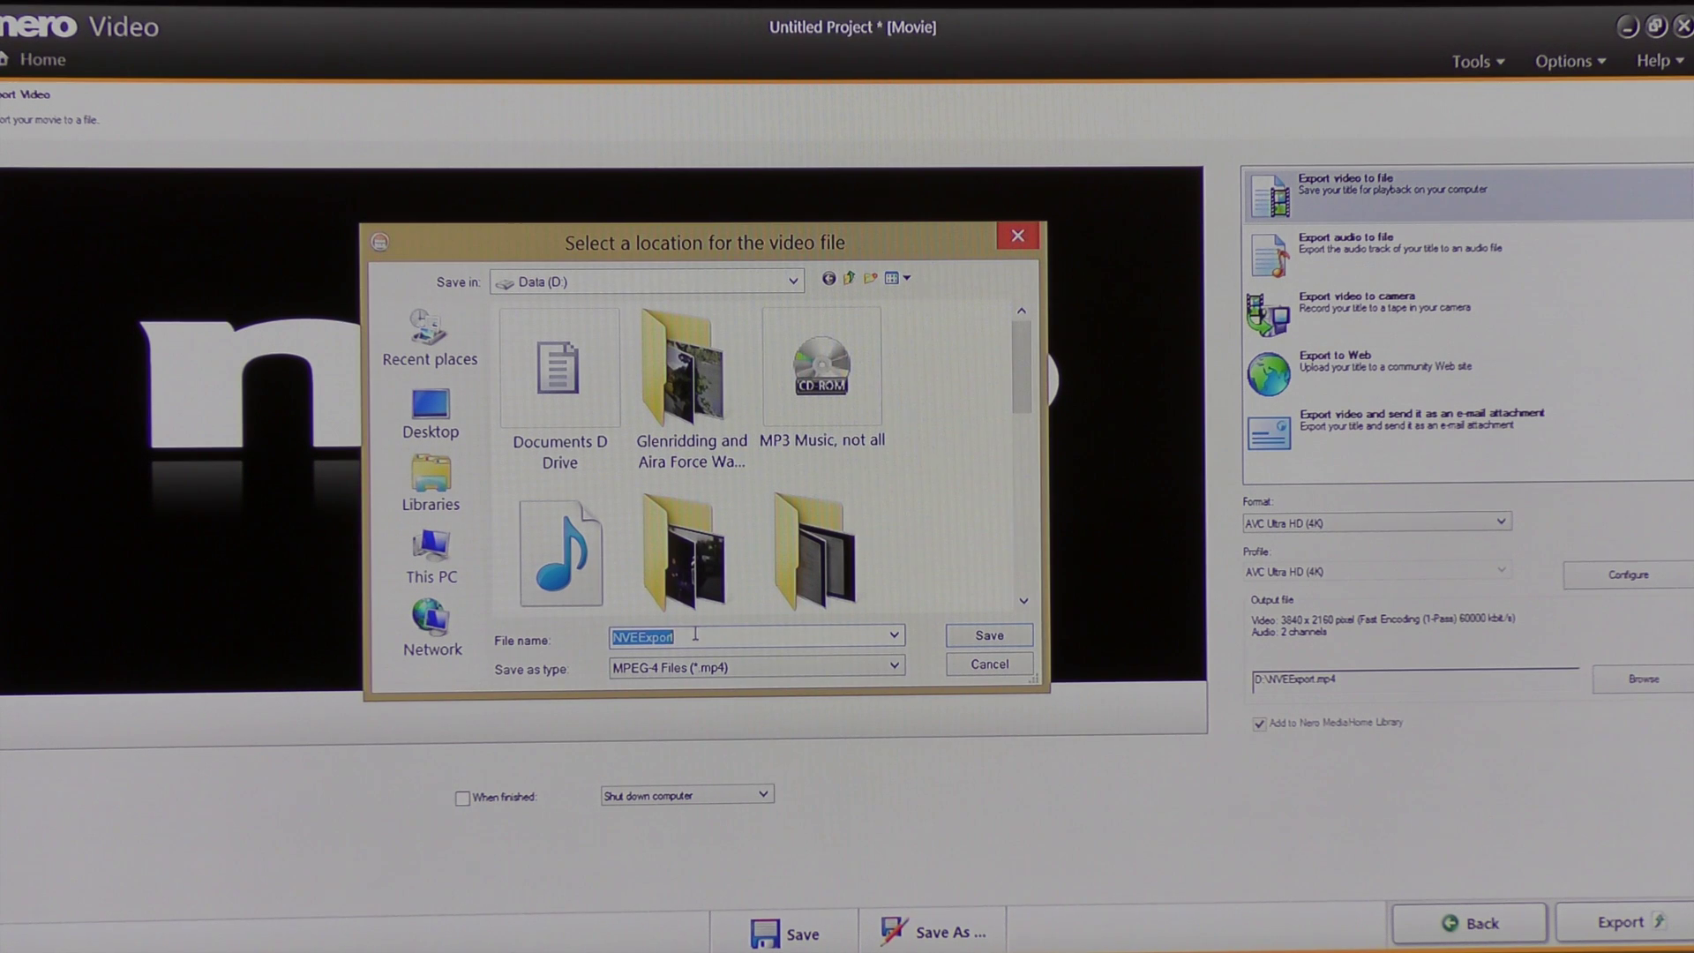
pyautogui.click(695, 633)
pyautogui.press('BackSpace')
pyautogui.press('BackSpace')
pyautogui.press('BackSpace')
pyautogui.press('BackSpace')
pyautogui.press('BackSpace')
pyautogui.press('BackSpace')
pyautogui.press('BackSpace')
pyautogui.press('BackSpace')
pyautogui.write('e Ullswa')
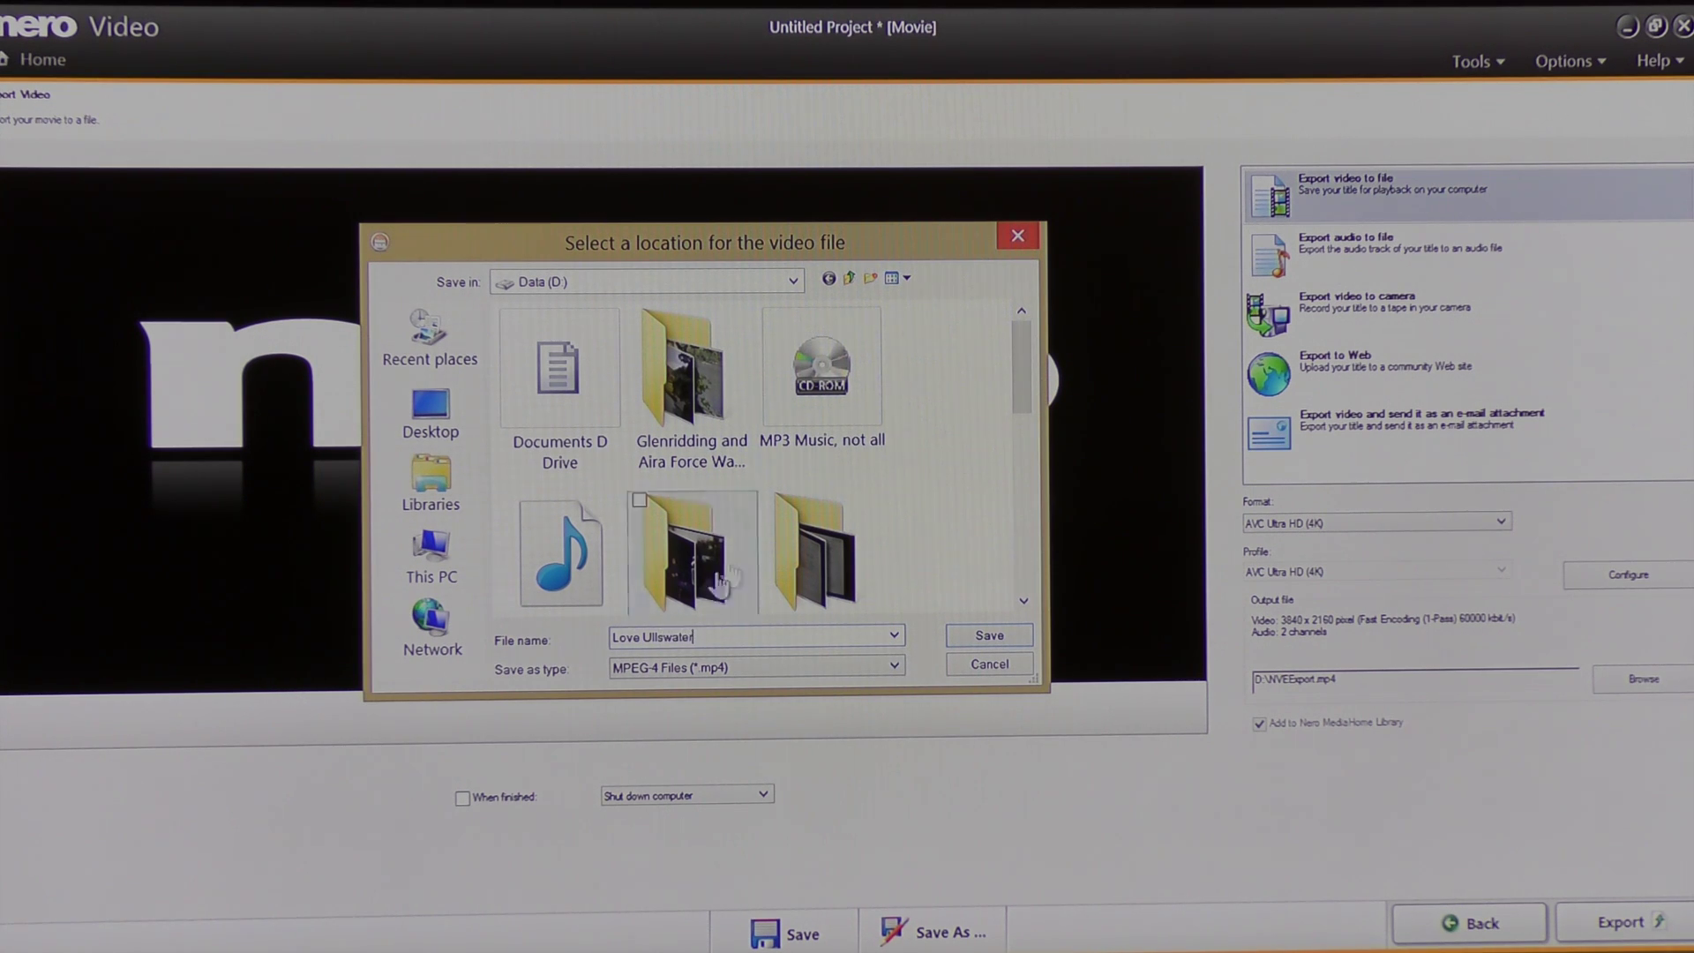
pyautogui.click(989, 636)
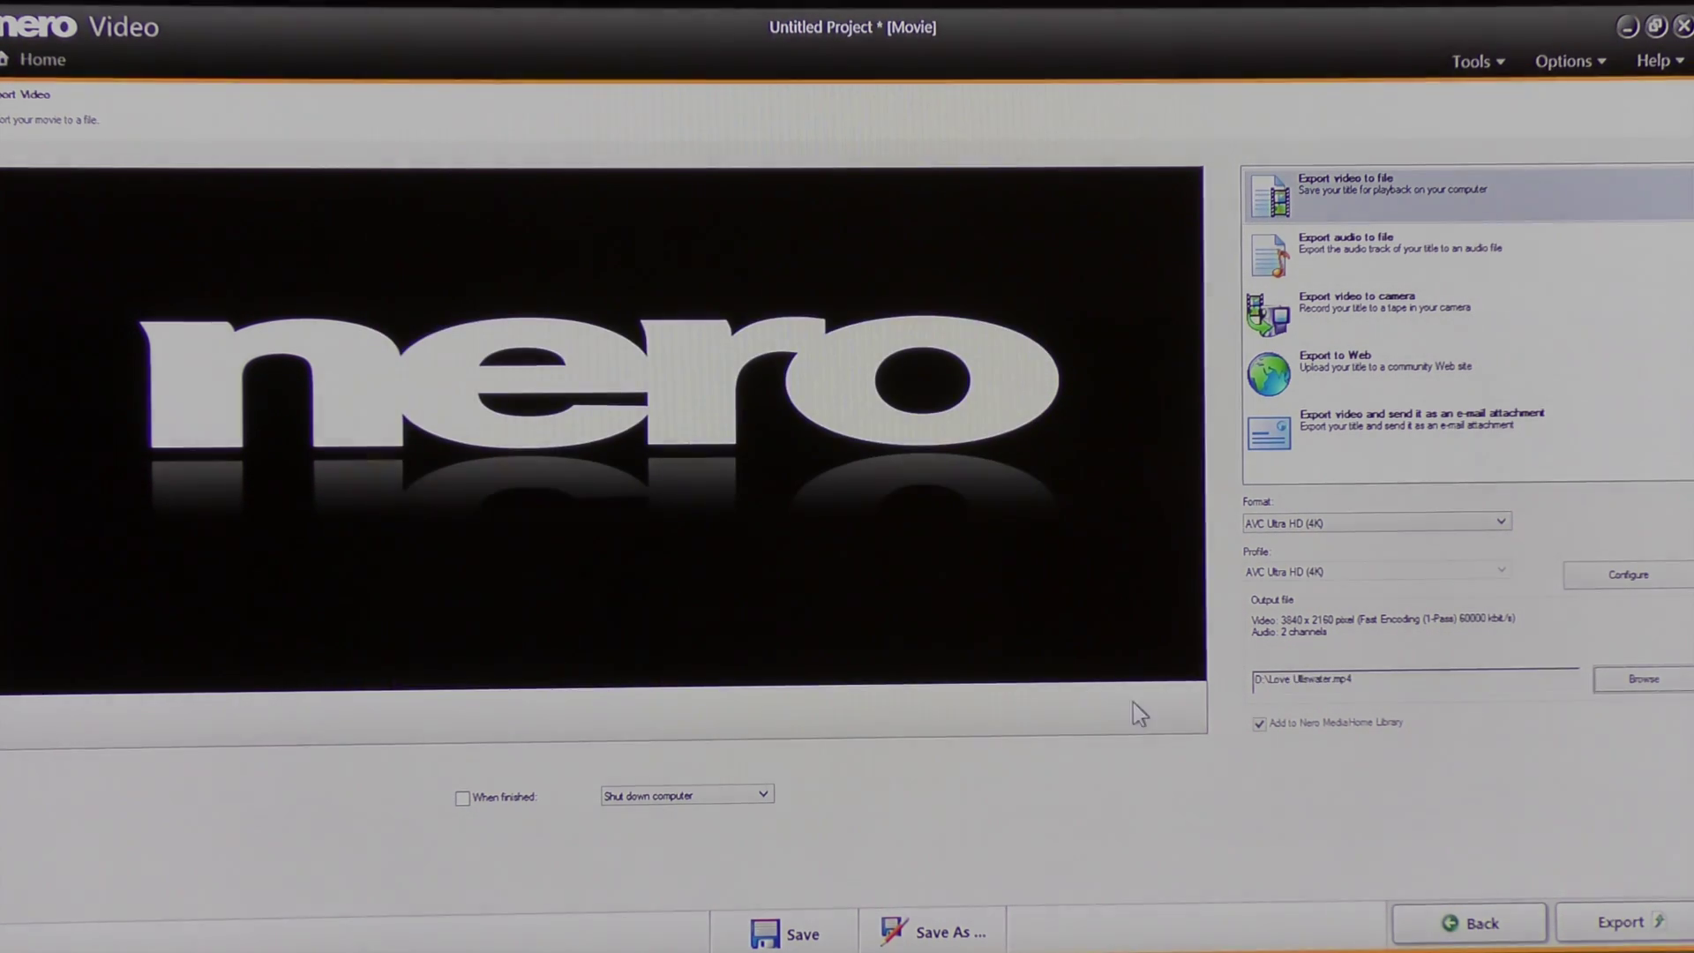
pyautogui.click(1623, 923)
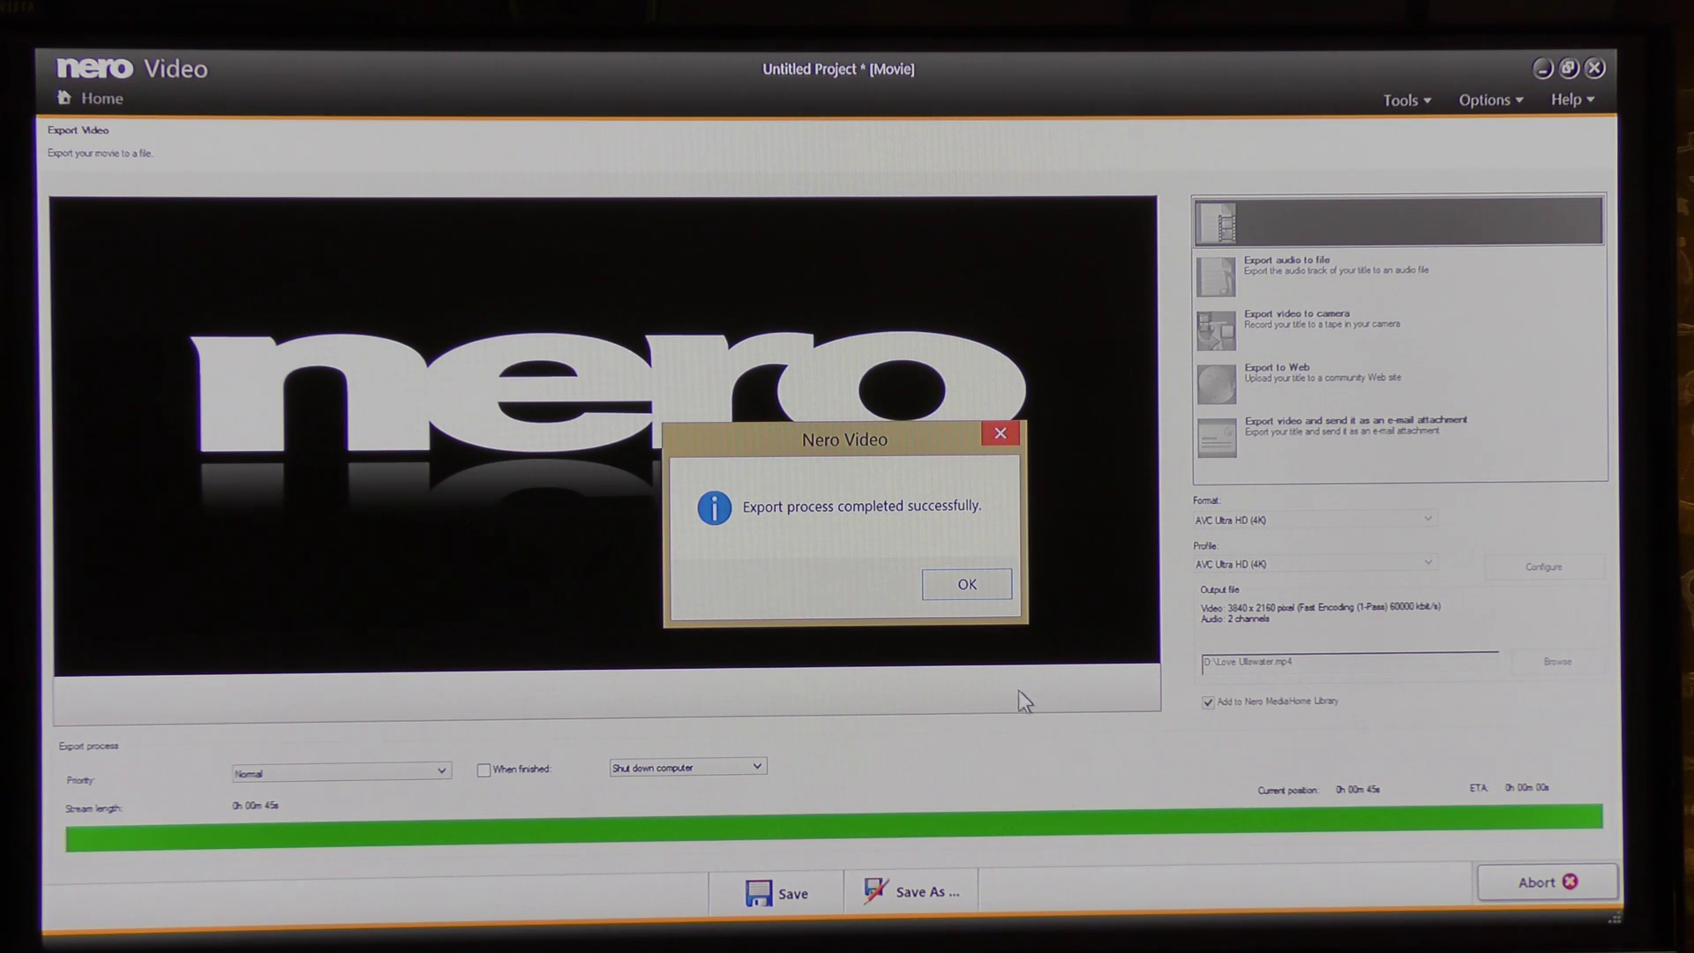
pyautogui.click(967, 586)
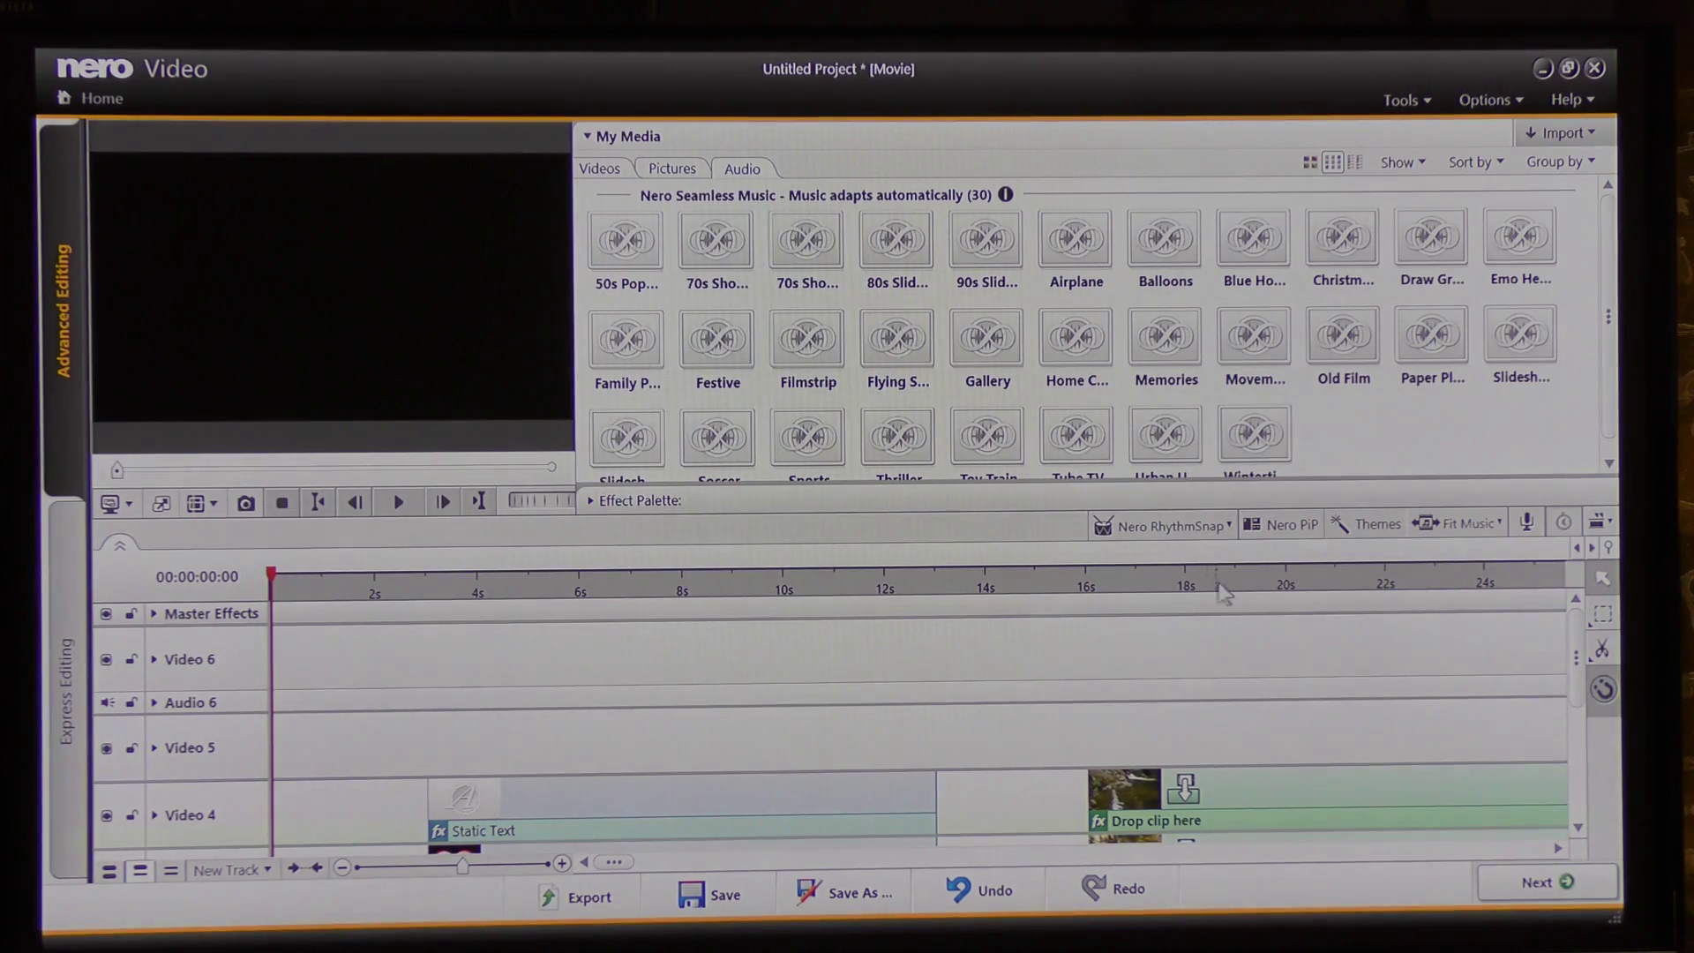
# Step: Minimize Nero Video and view the Love Ullswater file on Data (D:) in File Explorer
pyautogui.click(1542, 67)
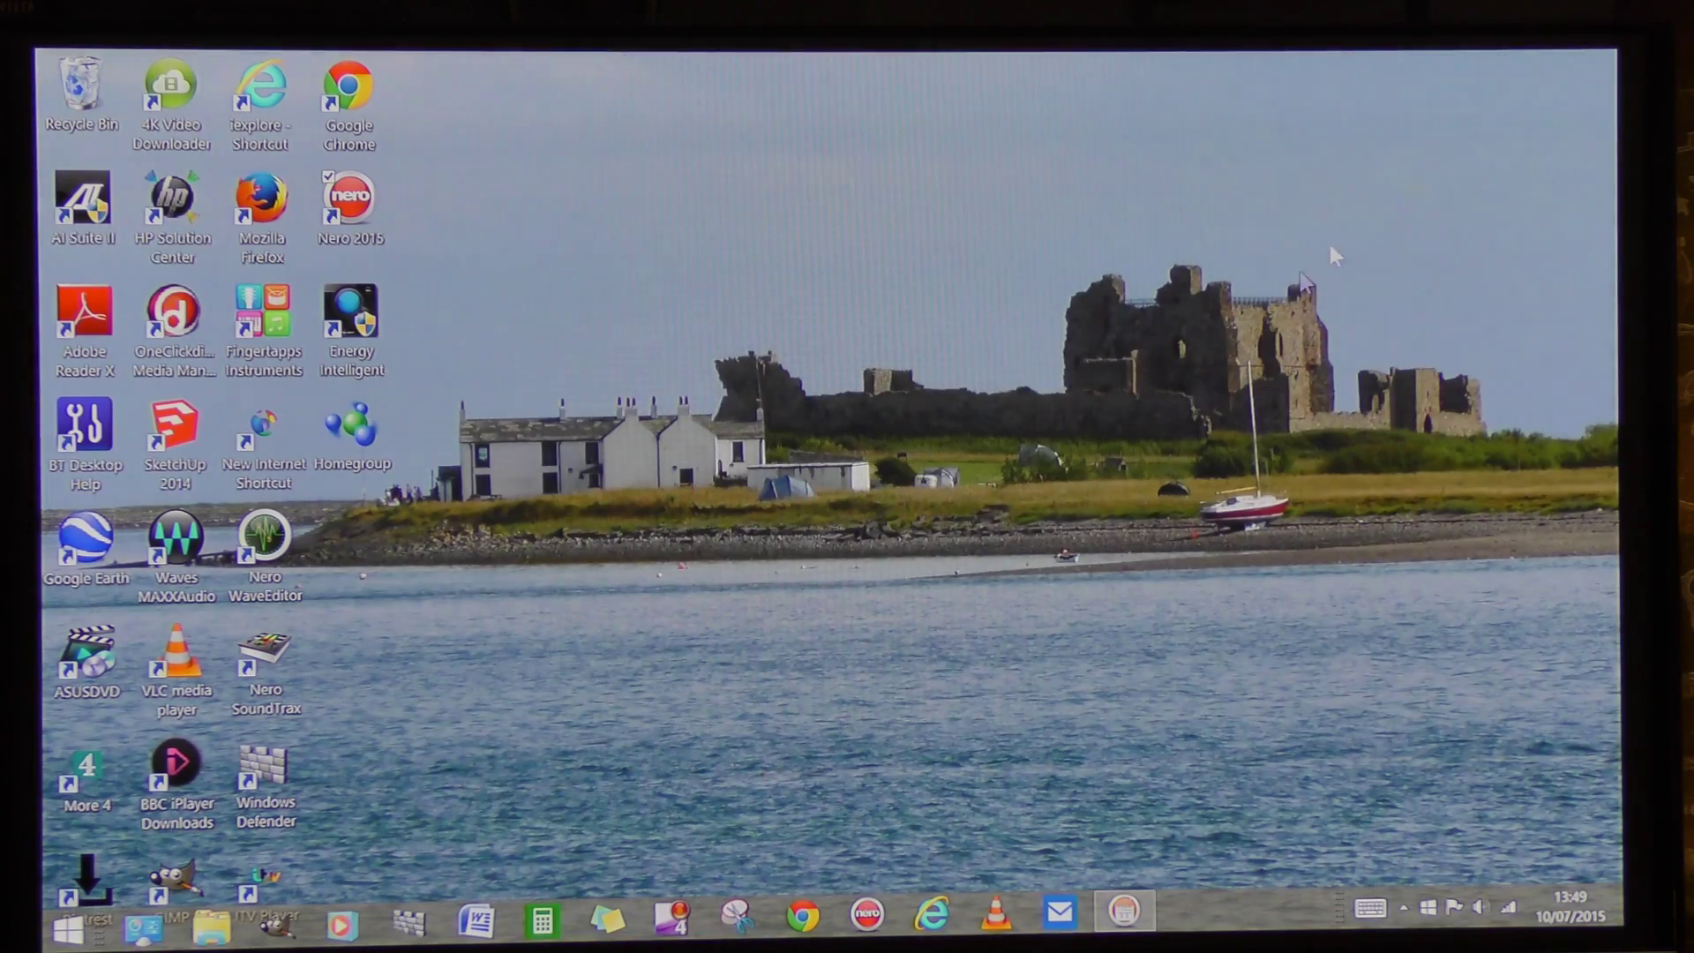
pyautogui.click(214, 928)
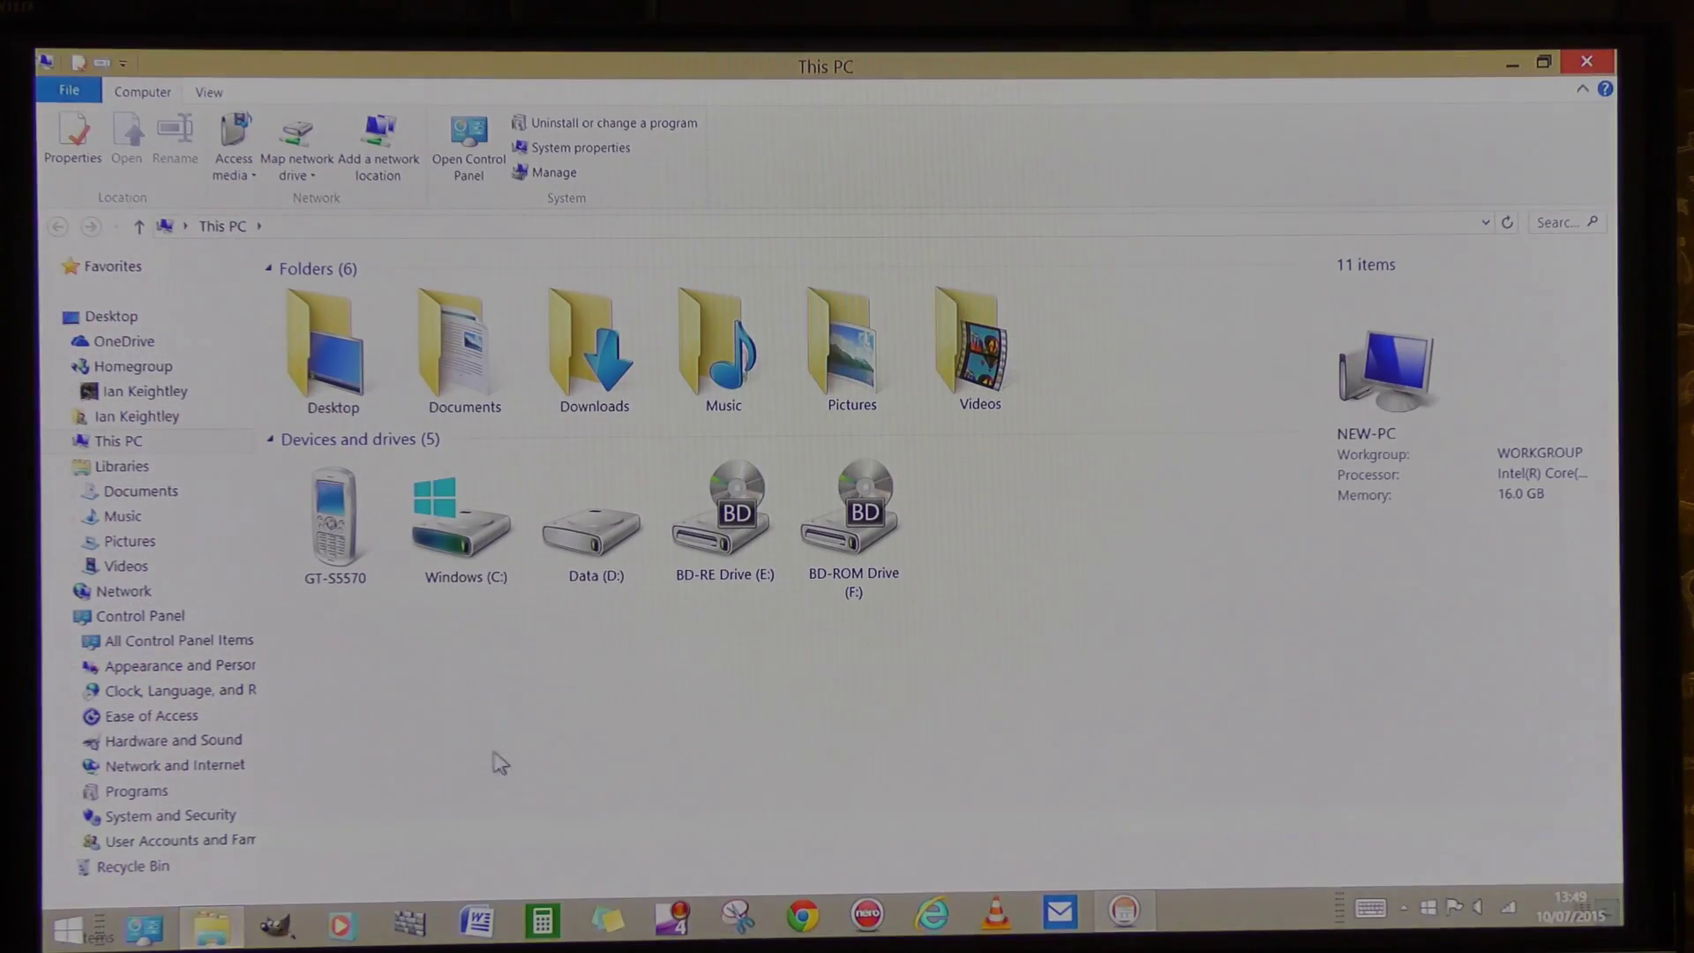
pyautogui.doubleClick(593, 534)
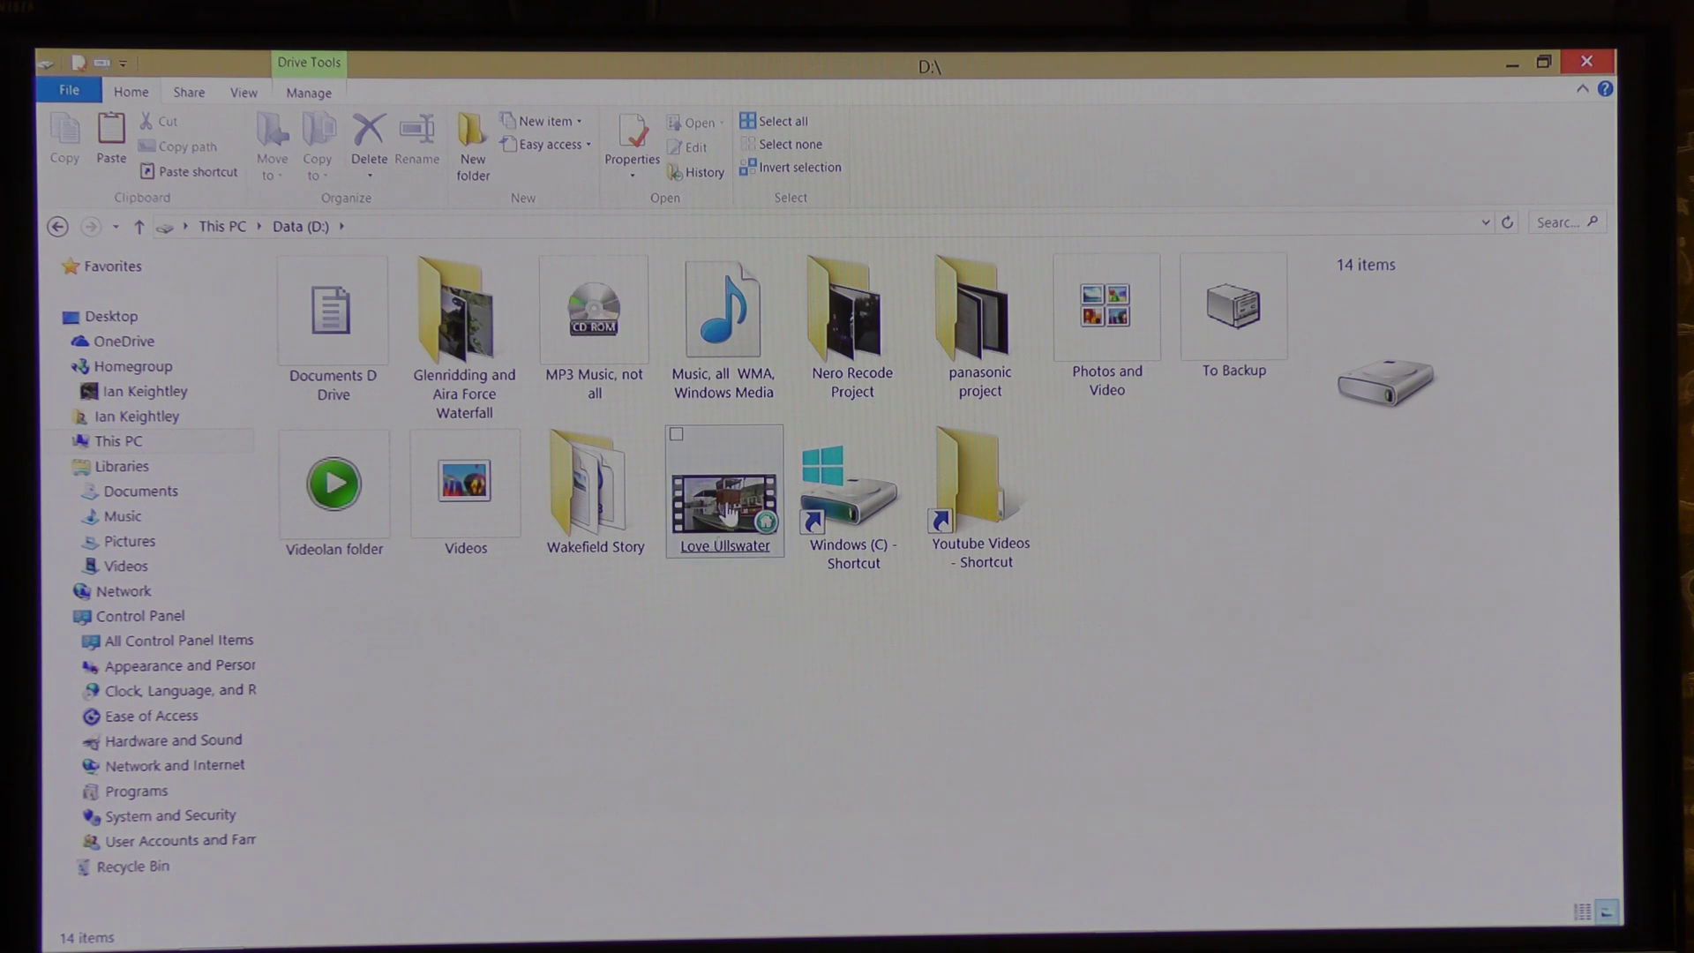
pyautogui.moveTo(727, 509)
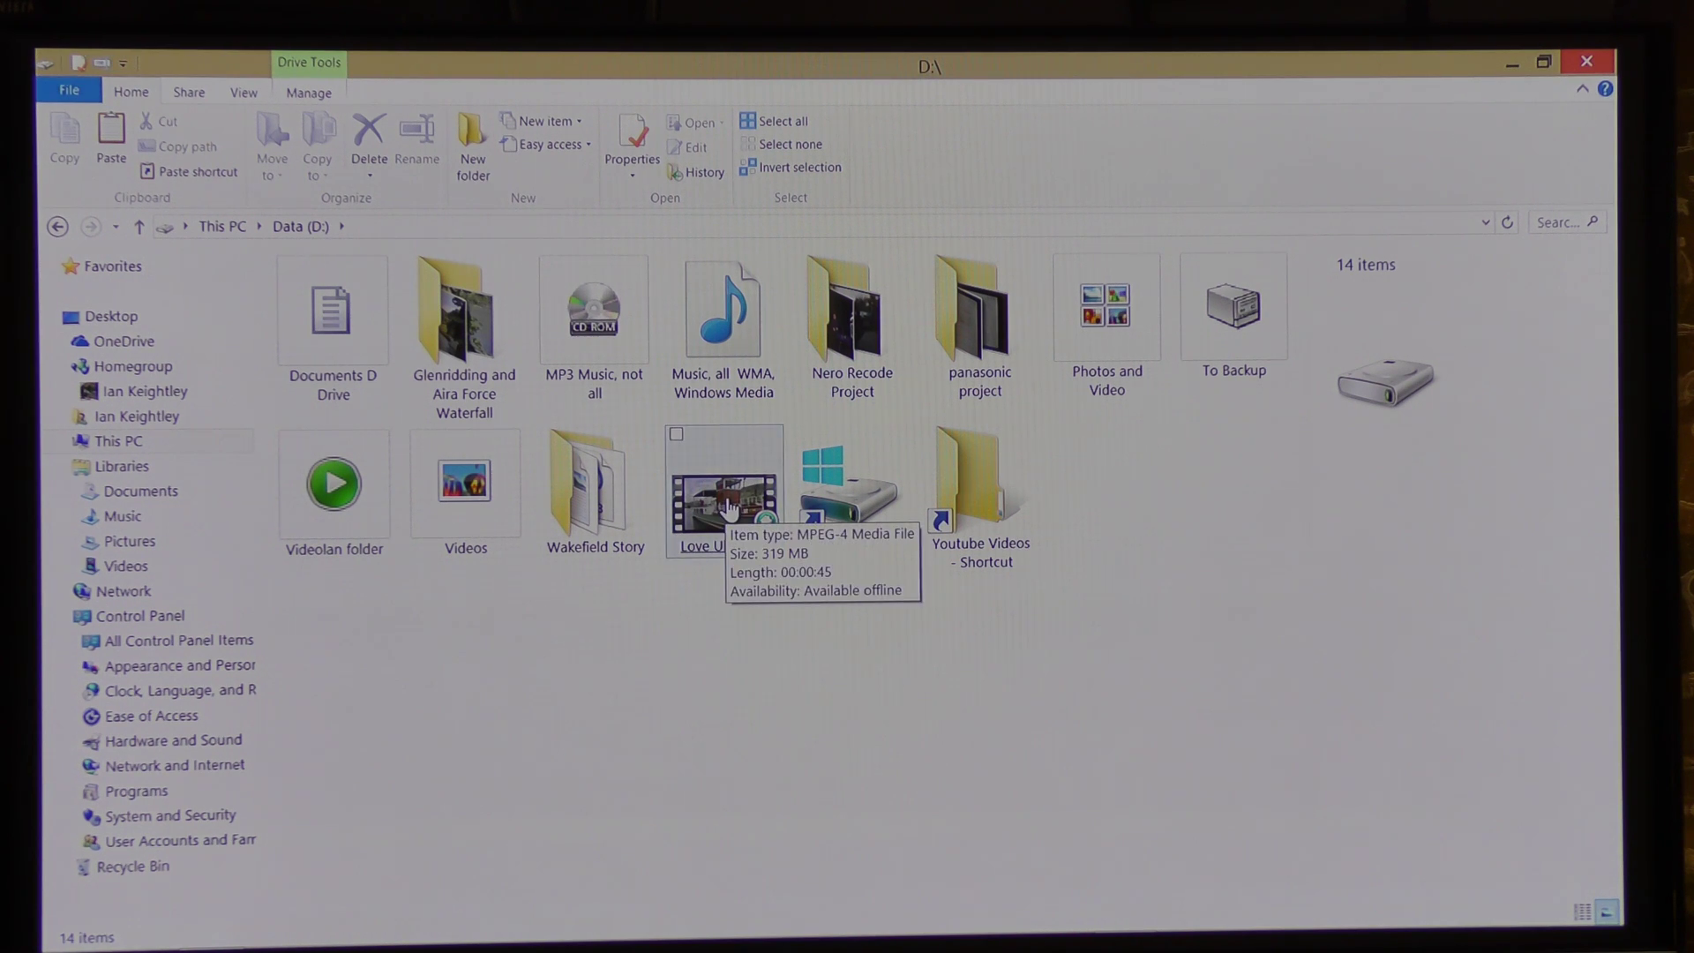